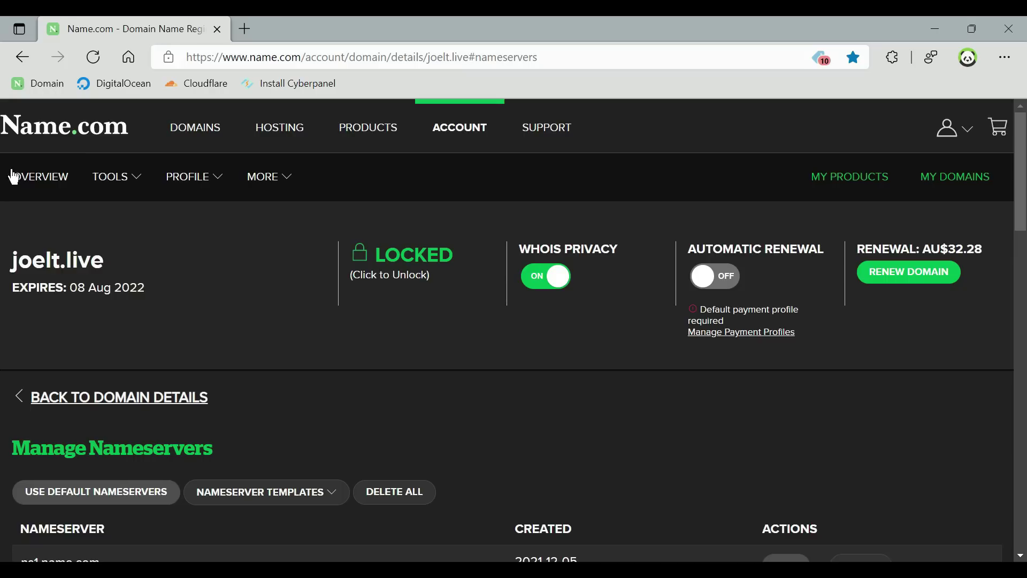
- Select the domain name joelt.live in Name.com, then go to the DigitalOcean homepage
drag(100, 253, 13, 274)
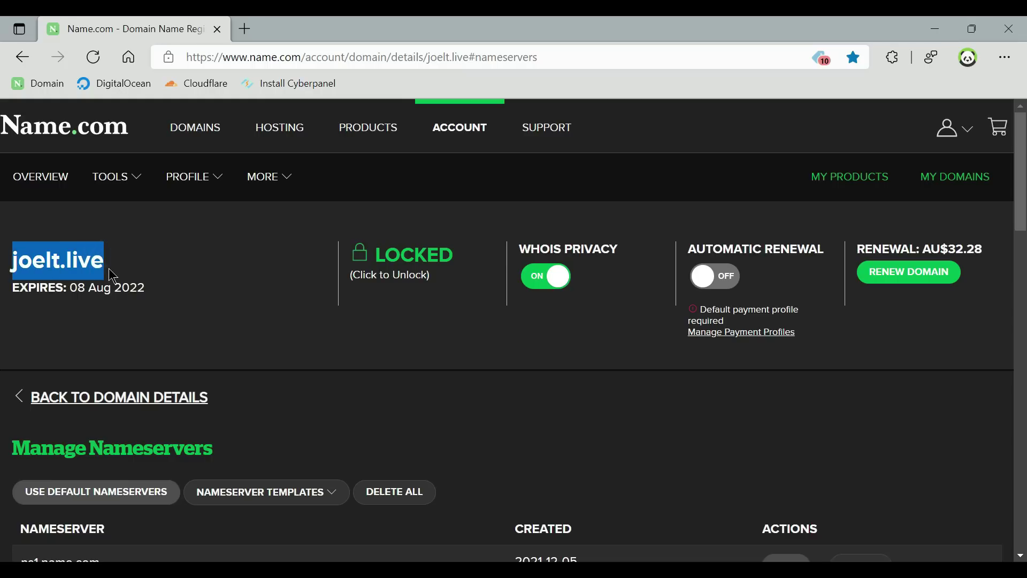
click(124, 84)
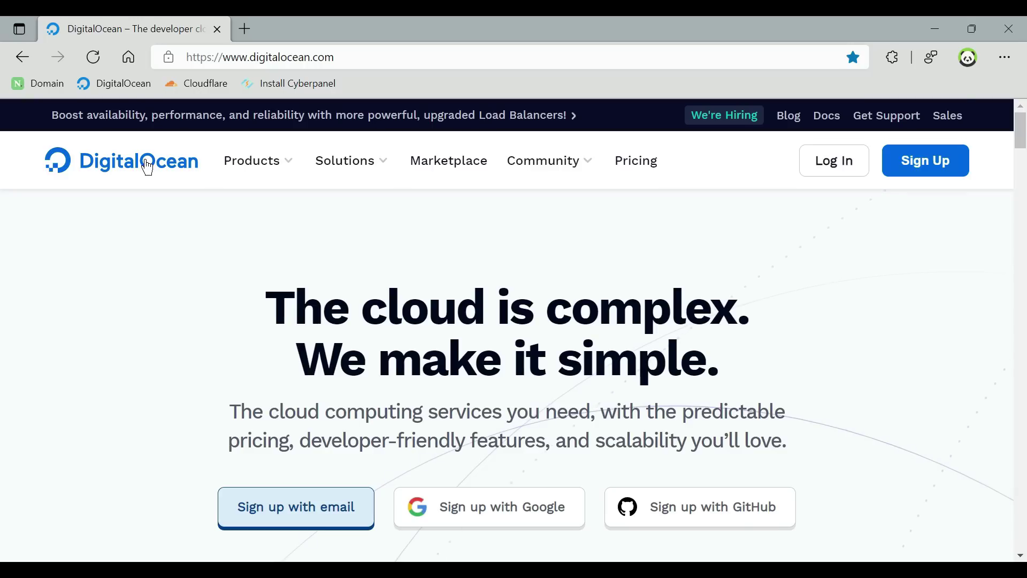
- Sign in to DigitalOcean and start a new project named joelt.live
click(833, 171)
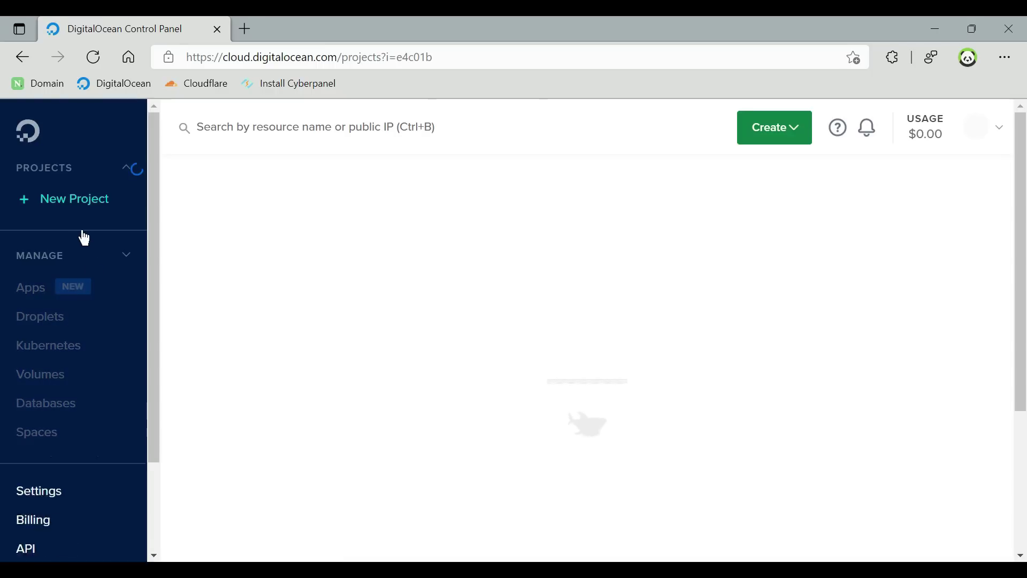
click(69, 232)
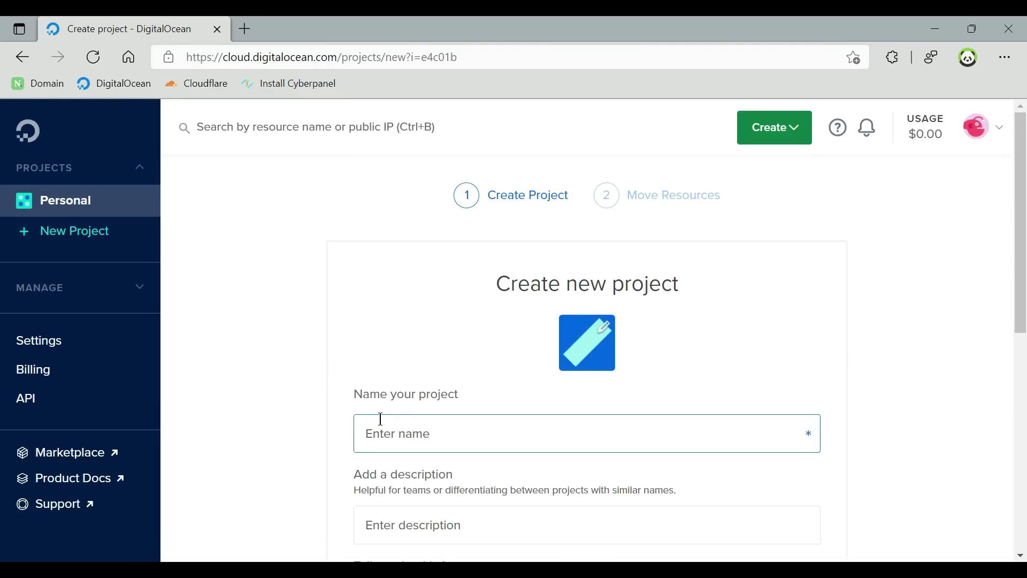
scroll(399, 425, down, 1)
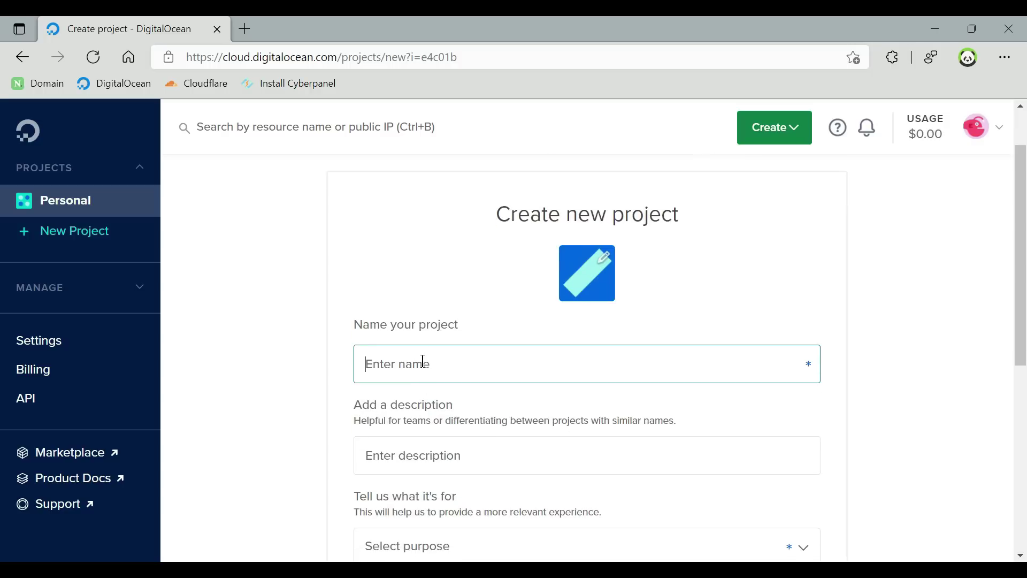
click(413, 317)
text(joelt.live)
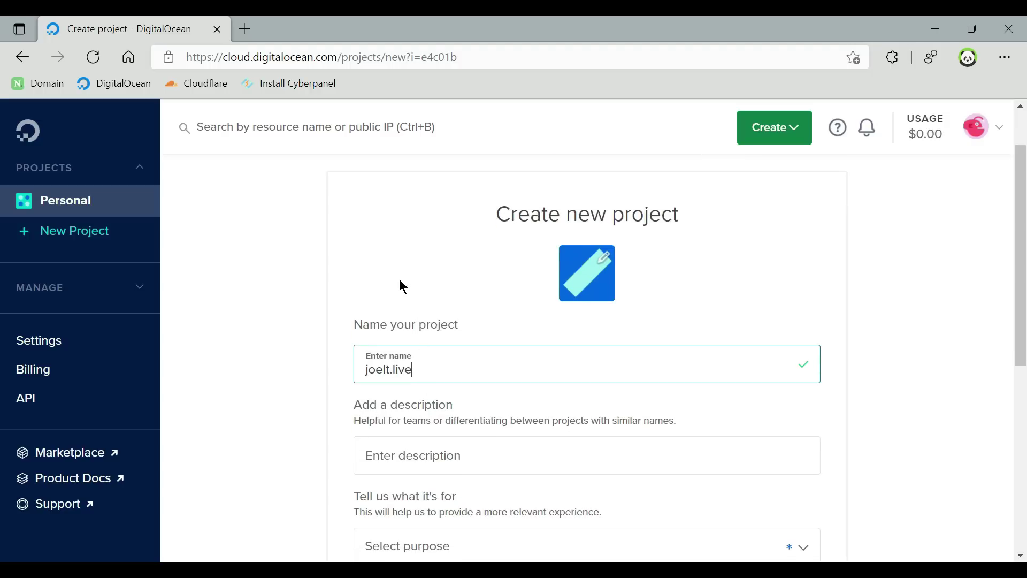
scroll(403, 288, down, 1)
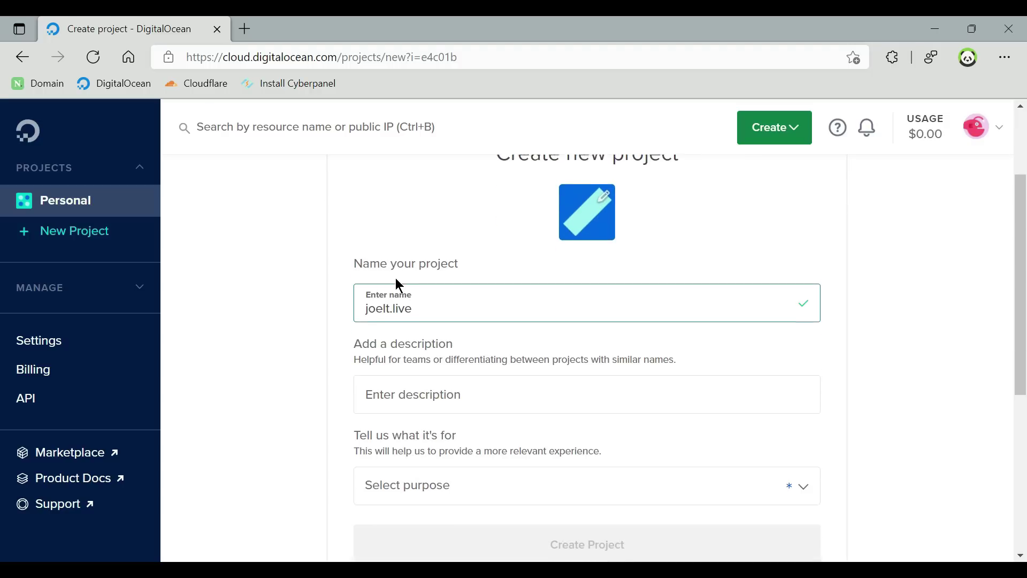
scroll(417, 382, down, 1)
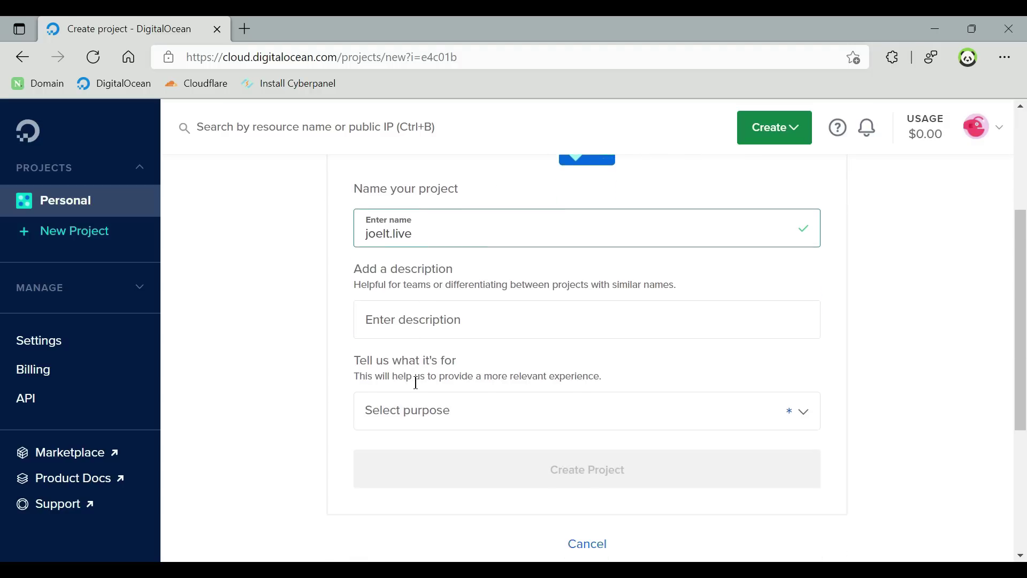
- Set the project purpose to Website or blog, create it, and skip moving resources
click(417, 412)
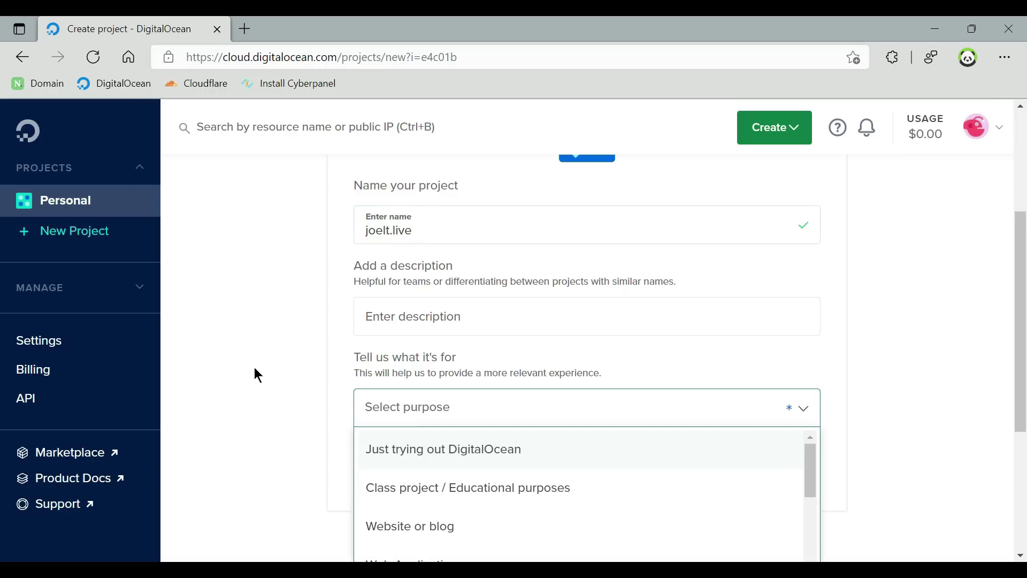
scroll(392, 394, down, 2)
click(406, 390)
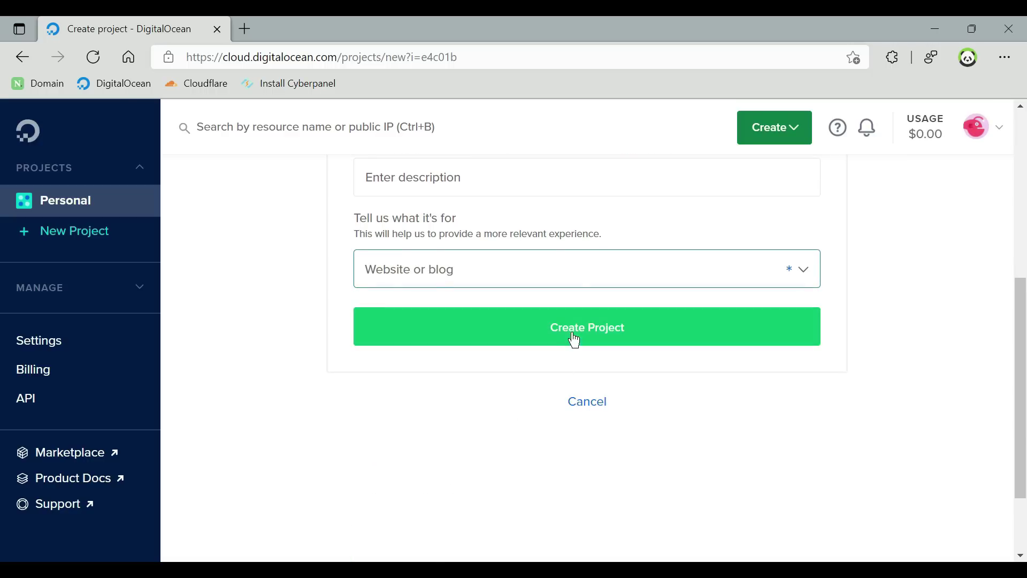
click(574, 340)
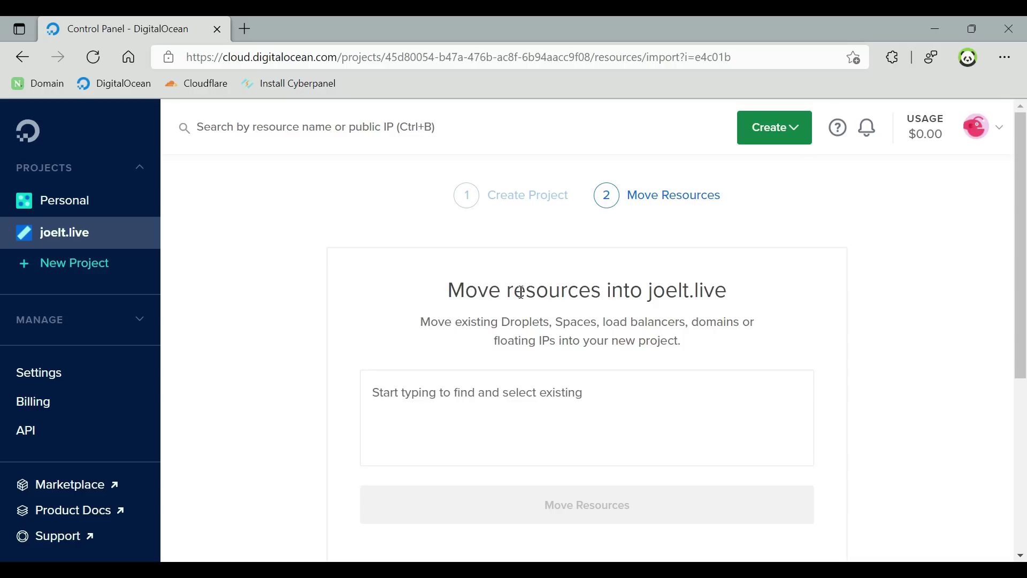
scroll(599, 321, down, 2)
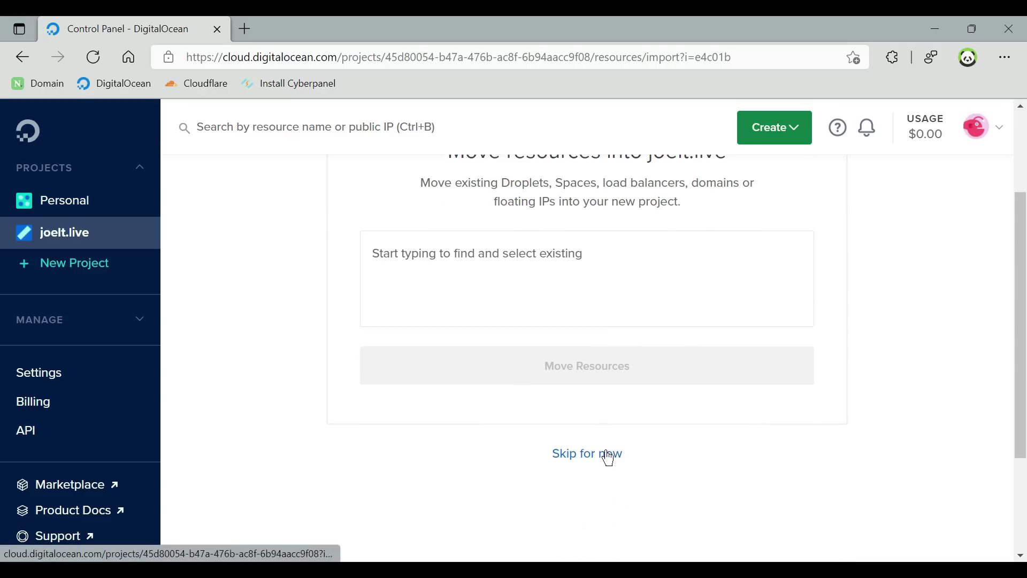
click(592, 454)
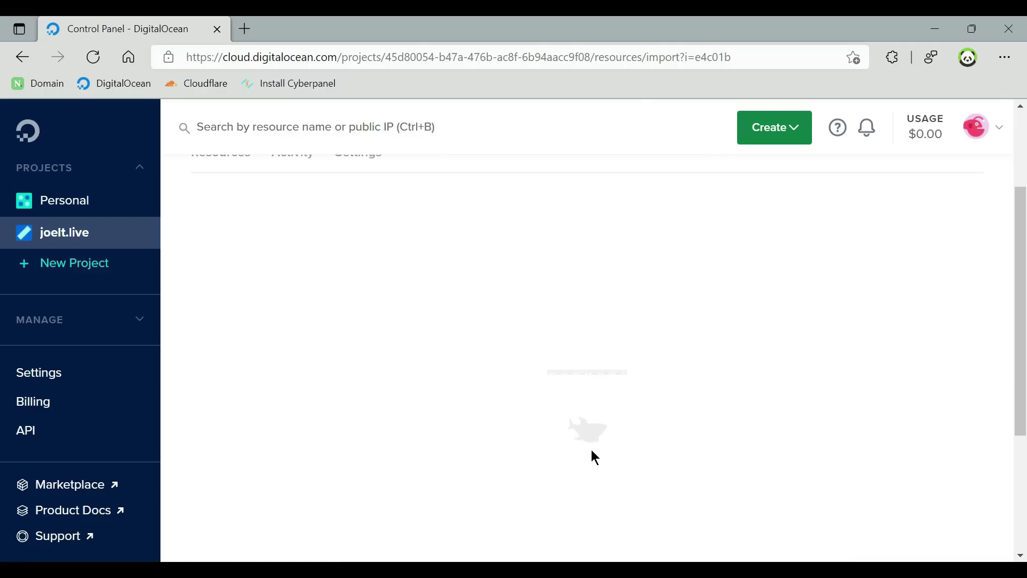
scroll(590, 453, down, 2)
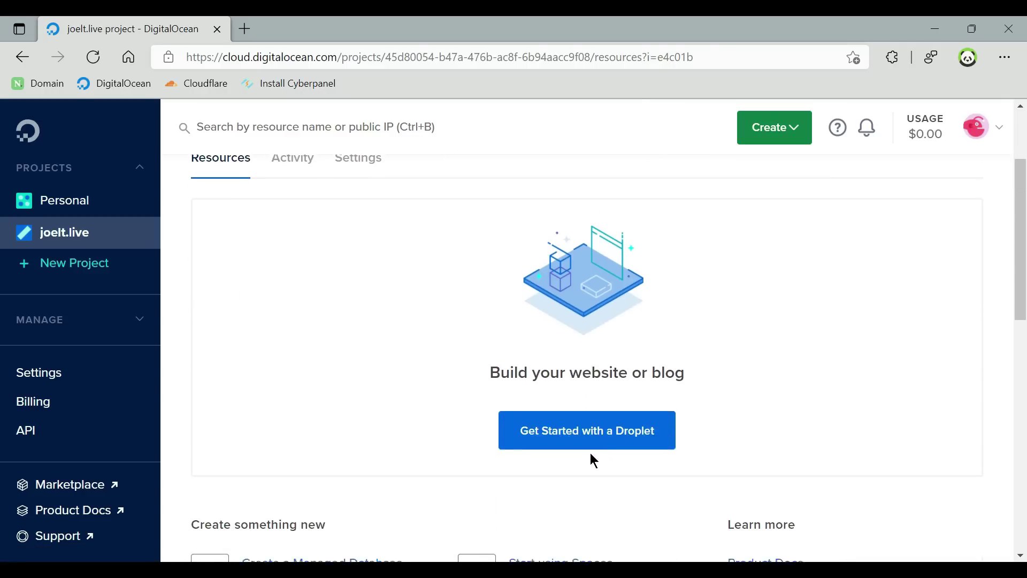
- Start creating a new Droplet, keeping the default Ubuntu 20.04 image
click(766, 138)
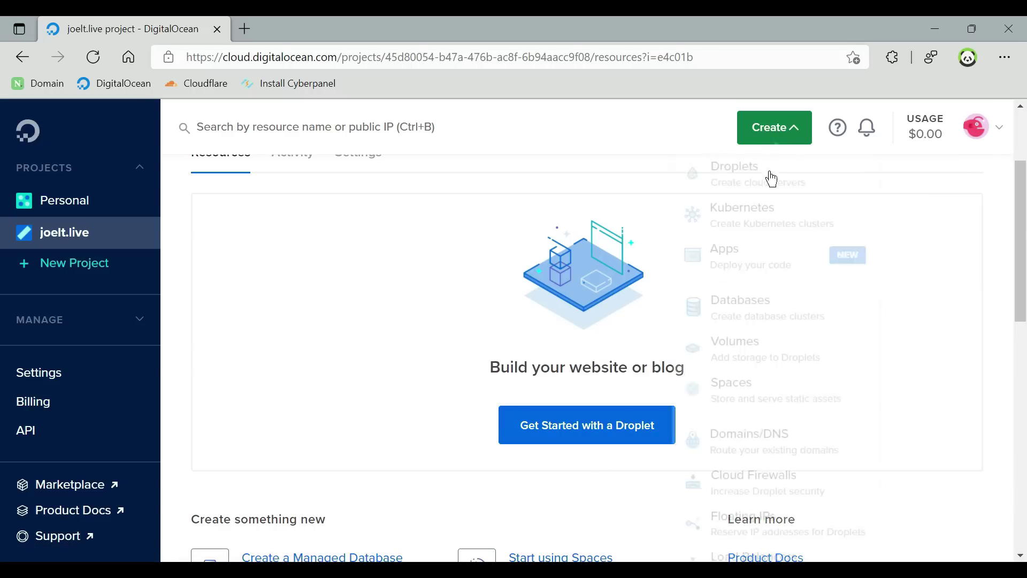
scroll(768, 187, down, 4)
click(769, 189)
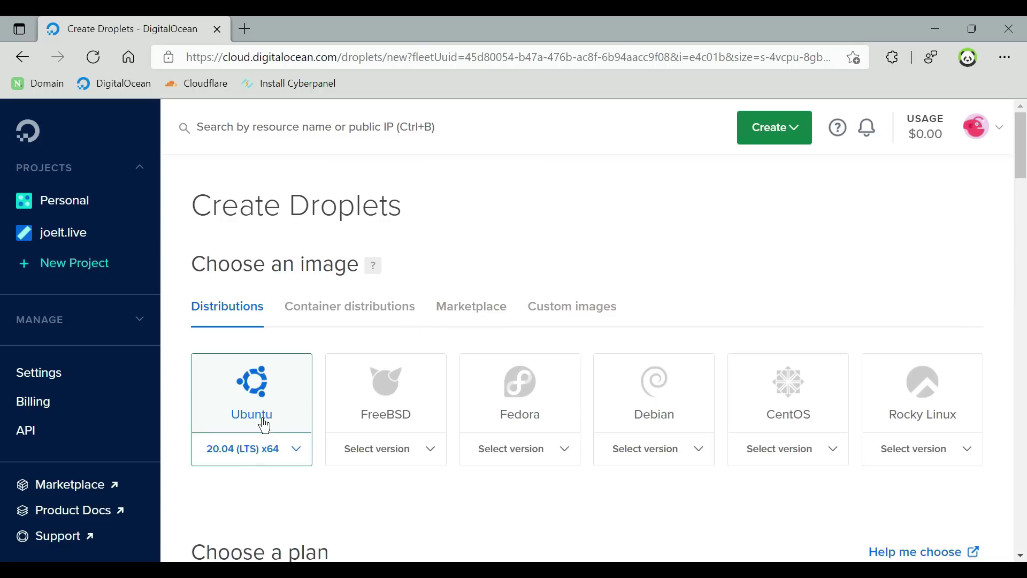
scroll(264, 426, down, 6)
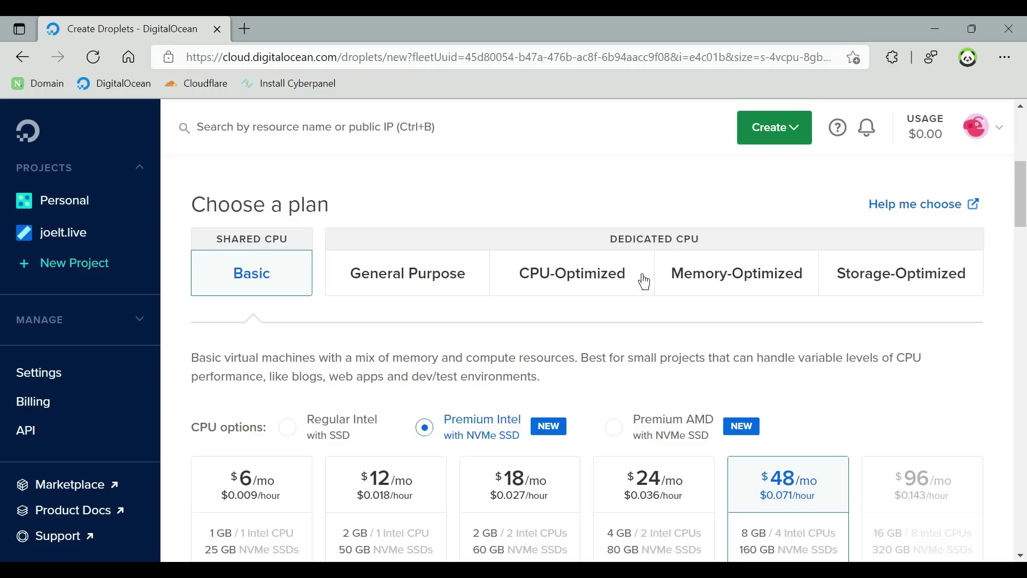
scroll(551, 383, down, 1)
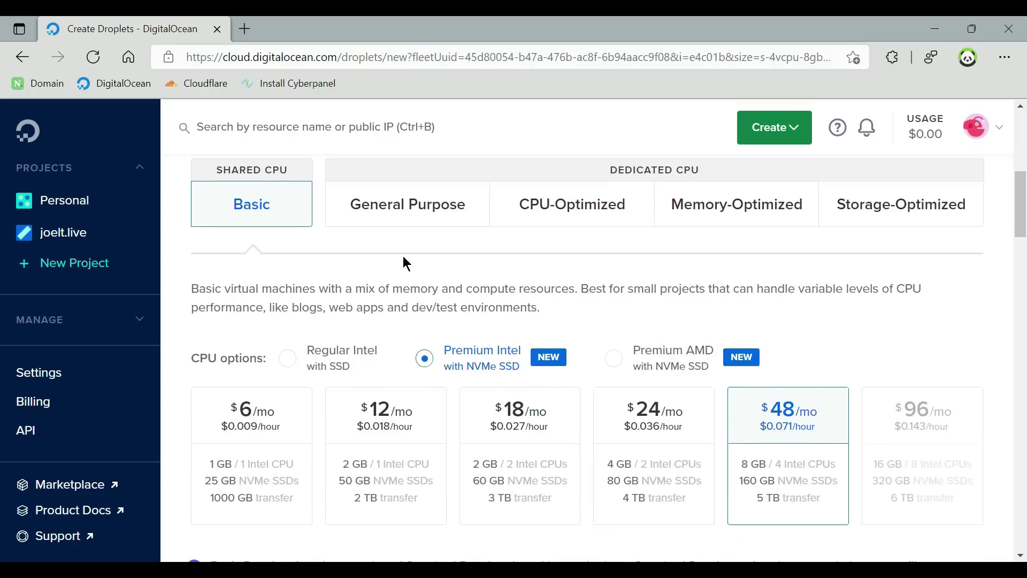
scroll(400, 282, down, 1)
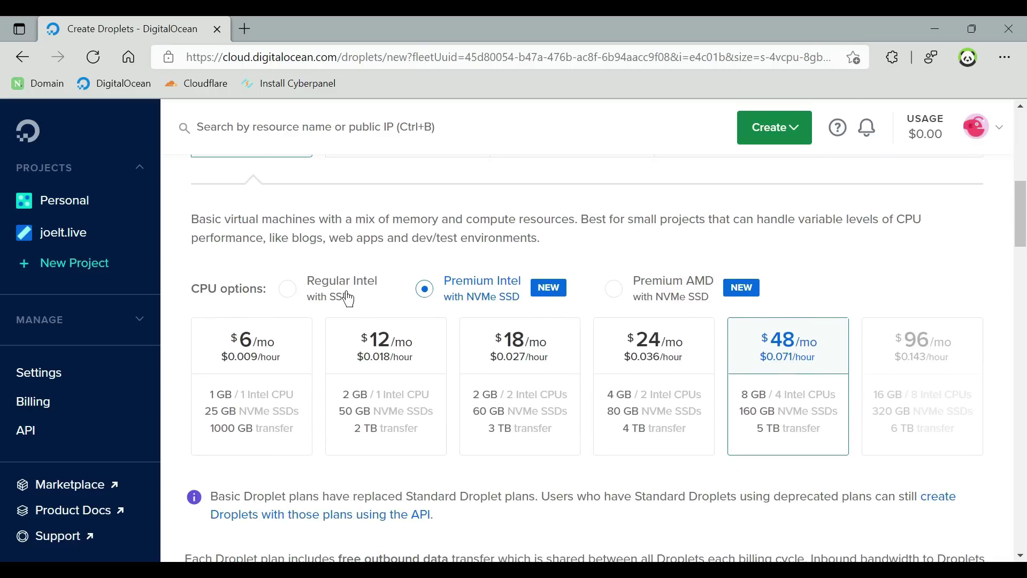
- Choose the $5/mo Regular Intel plan and the Singapore datacenter region
click(333, 289)
click(267, 369)
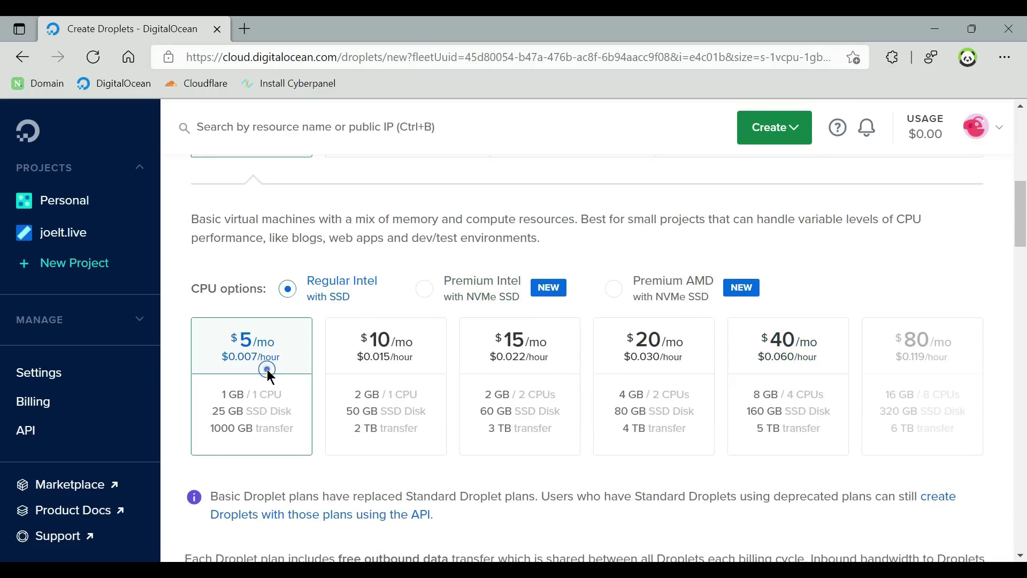
scroll(267, 369, down, 2)
scroll(267, 371, down, 6)
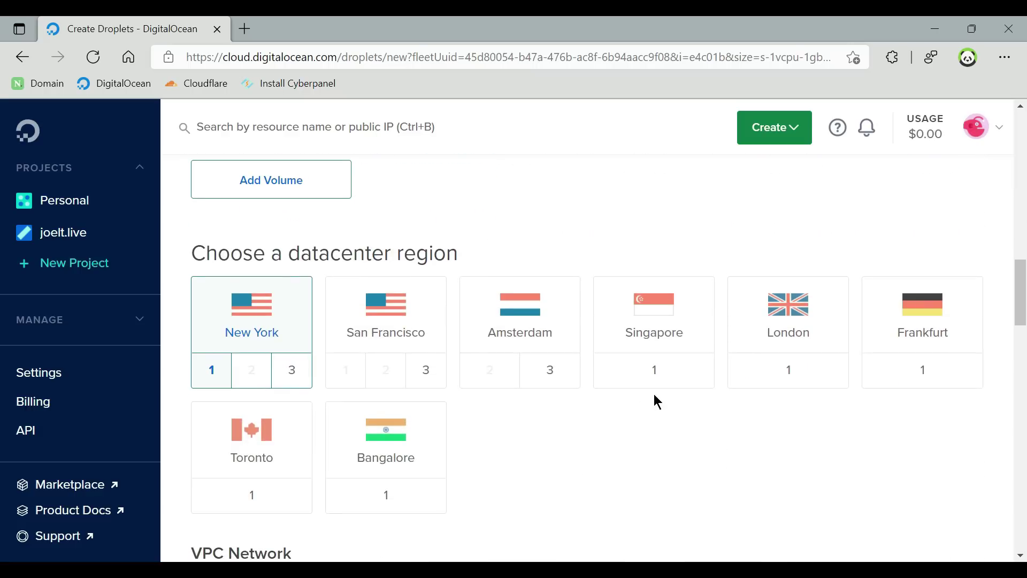
click(654, 360)
click(653, 361)
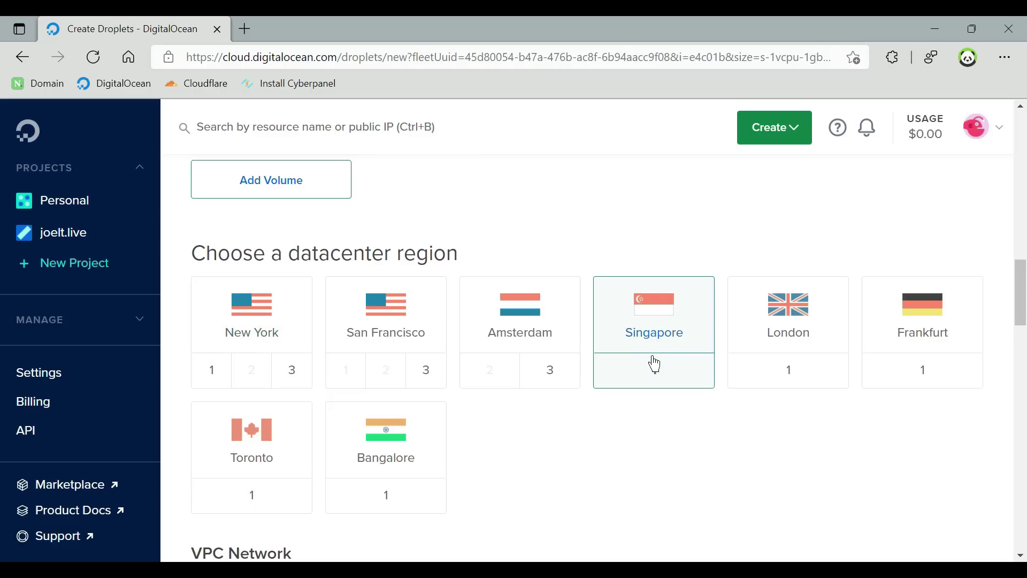
- Use password authentication and enter a root password for the Droplet
scroll(654, 364, down, 8)
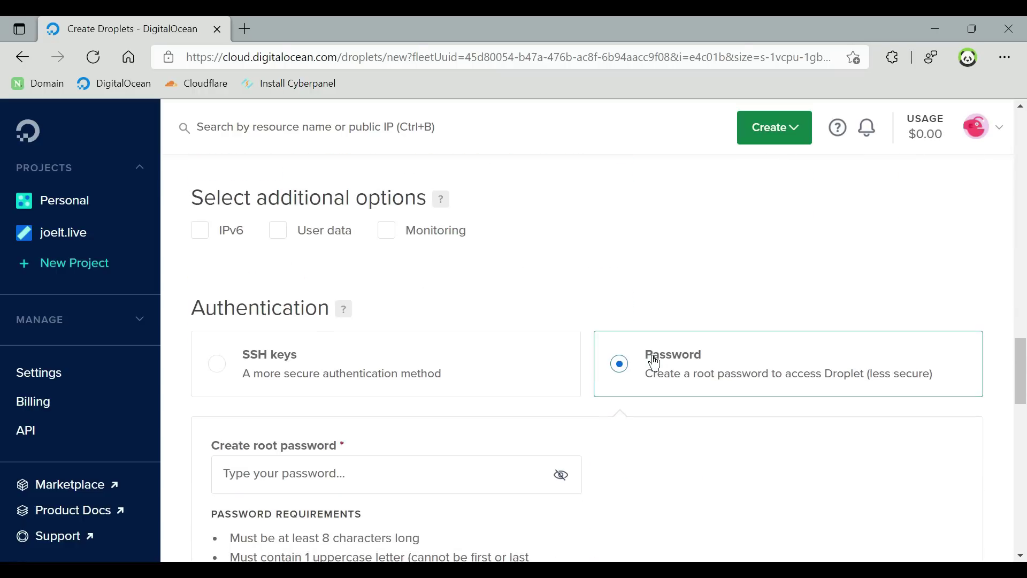
scroll(635, 396, down, 1)
click(435, 402)
scroll(655, 374, down, 1)
- Change the hostname to joelt.live and create the Droplet
scroll(651, 356, down, 5)
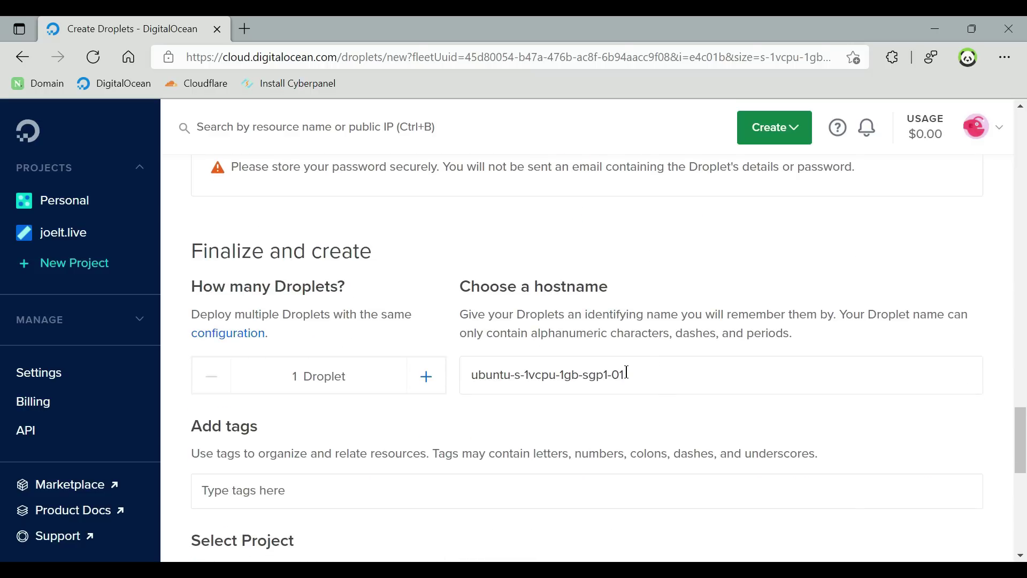
click(627, 373)
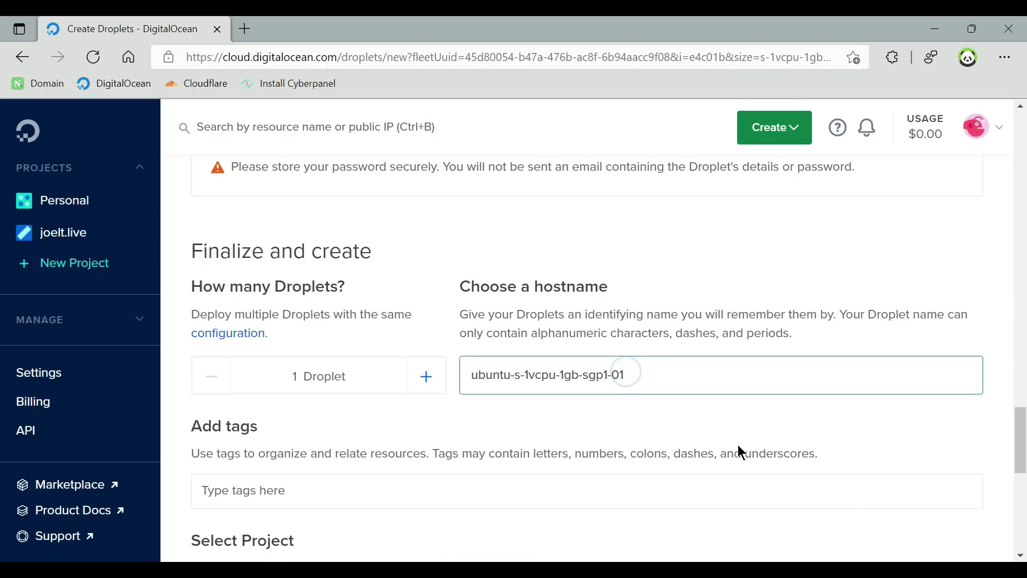
key(ctrl+a)
text(joelt.live)
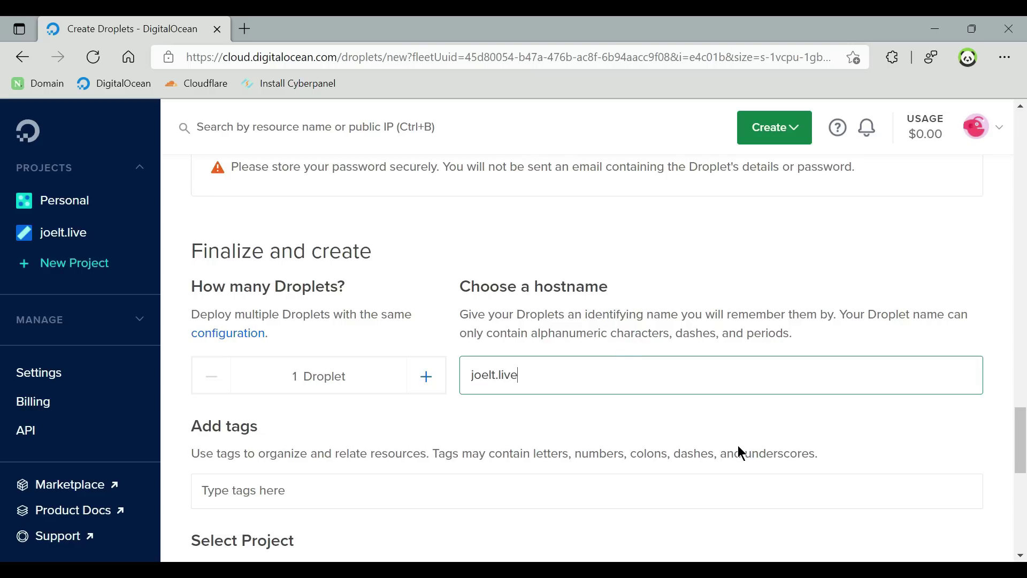
scroll(621, 434, down, 4)
scroll(620, 438, down, 3)
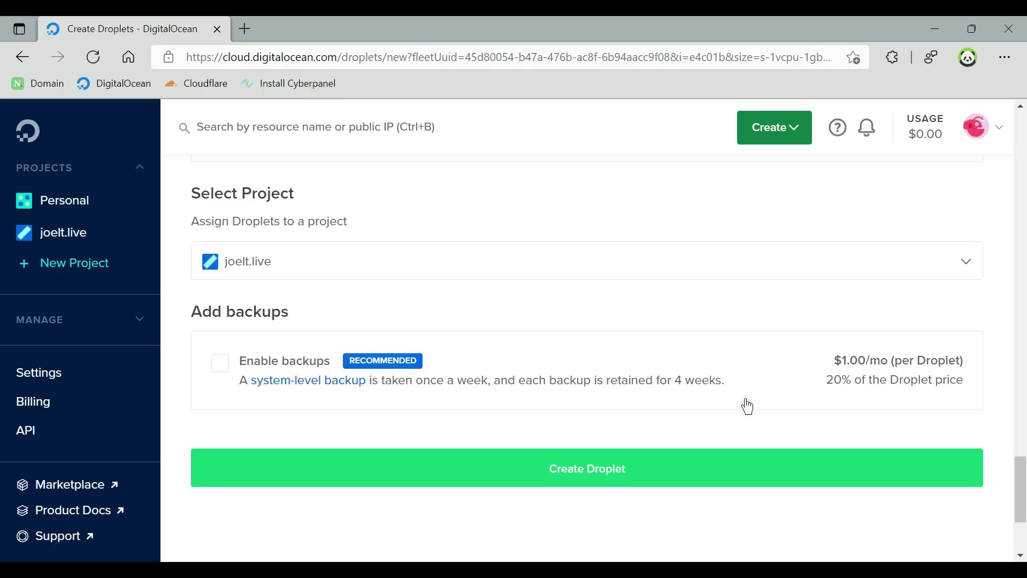
click(626, 471)
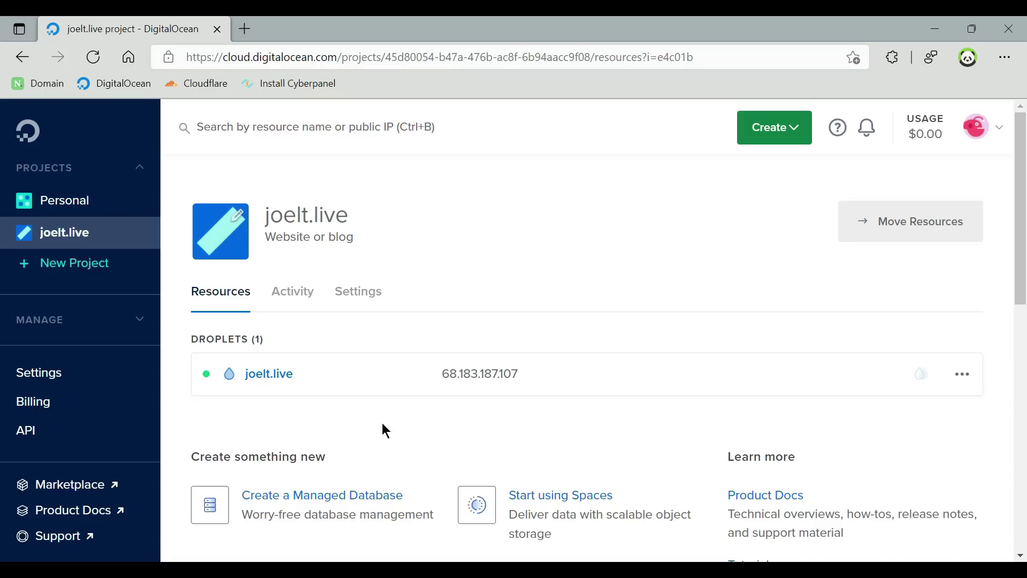
- Launch the joelt.live droplet's web console as root from Access and maximize it
click(264, 385)
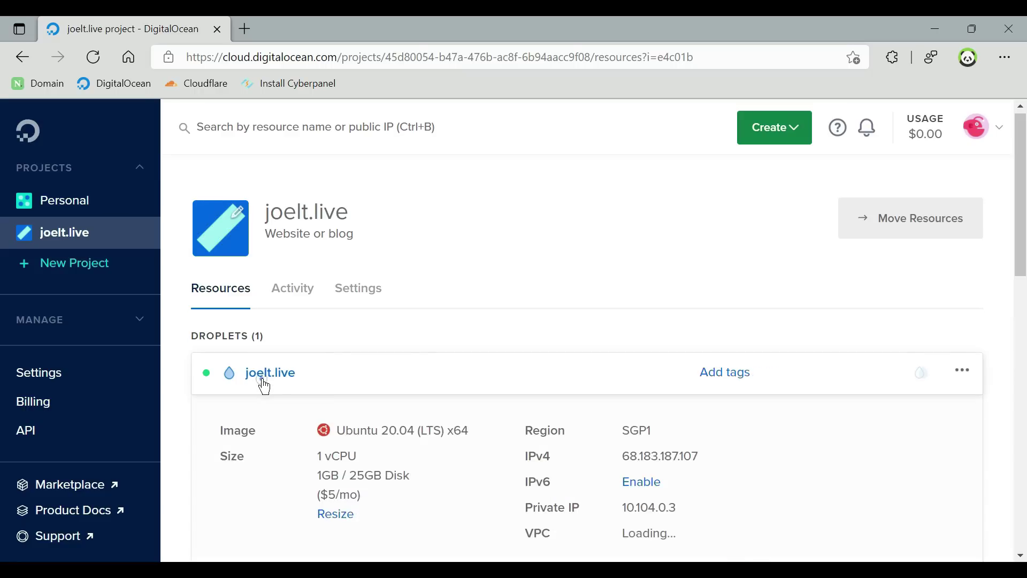
click(262, 374)
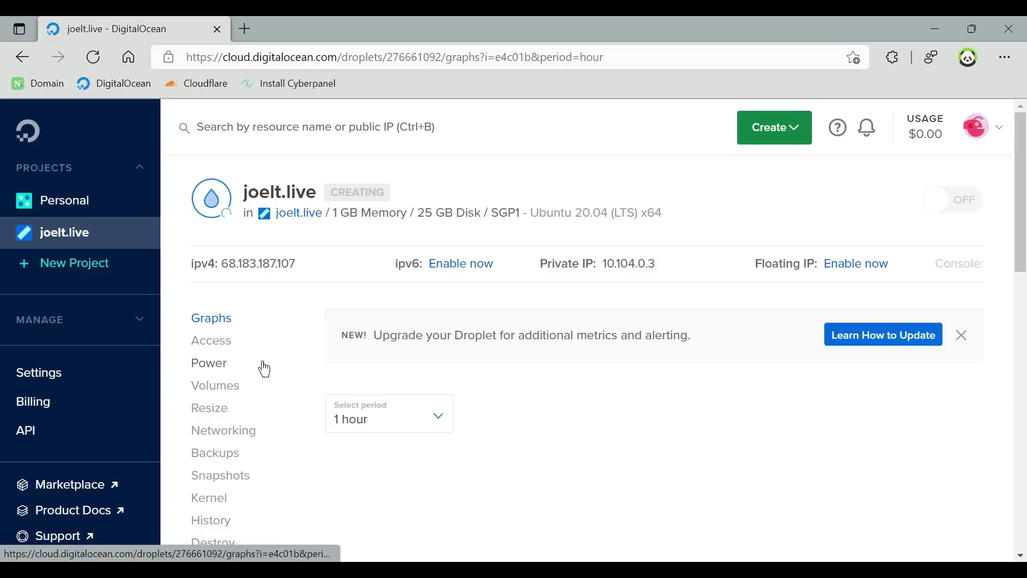
click(224, 342)
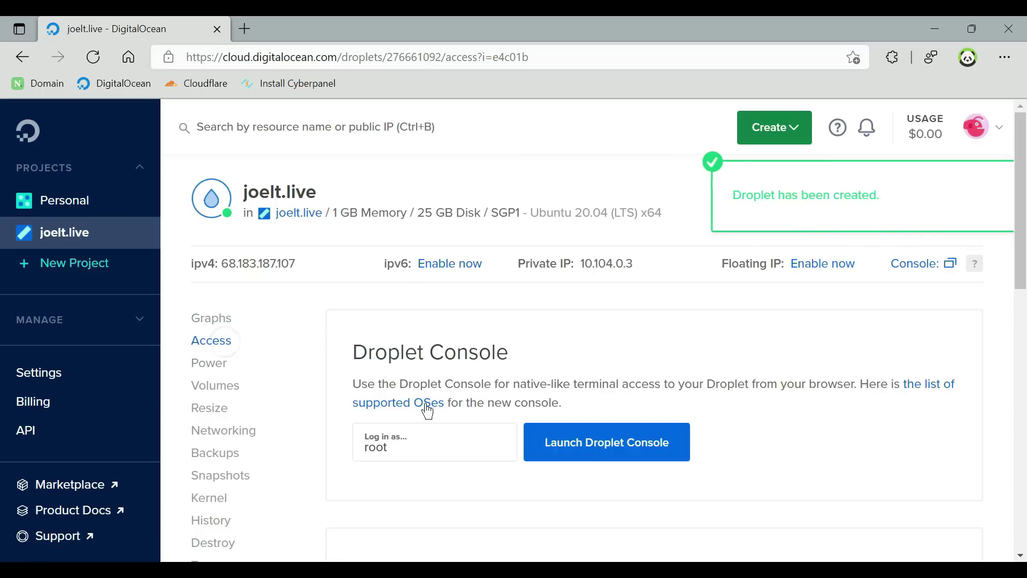
click(628, 451)
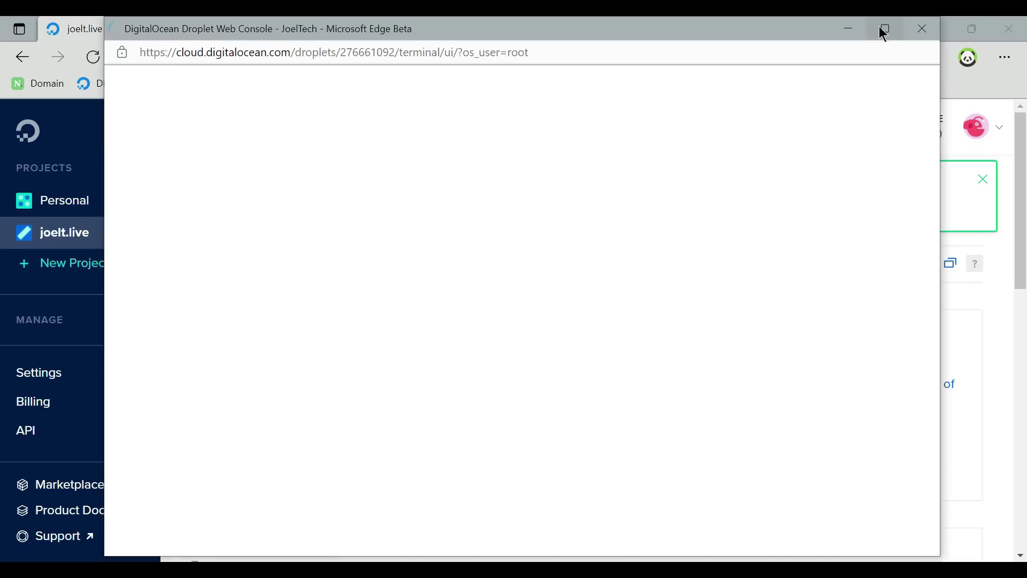
click(883, 31)
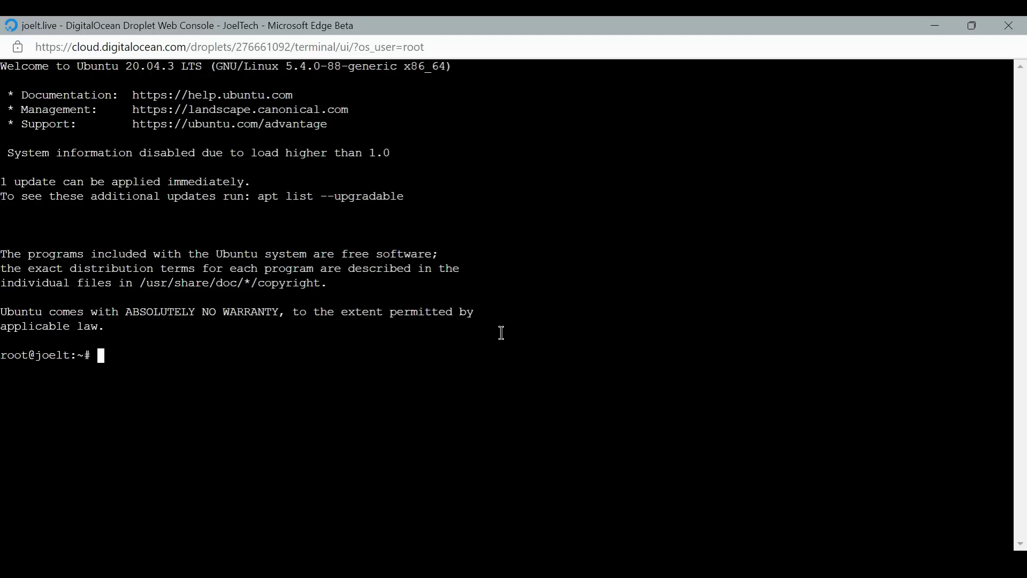
- Run sudo apt update, then sudo apt upgrade, confirming with Y
text(sudo )
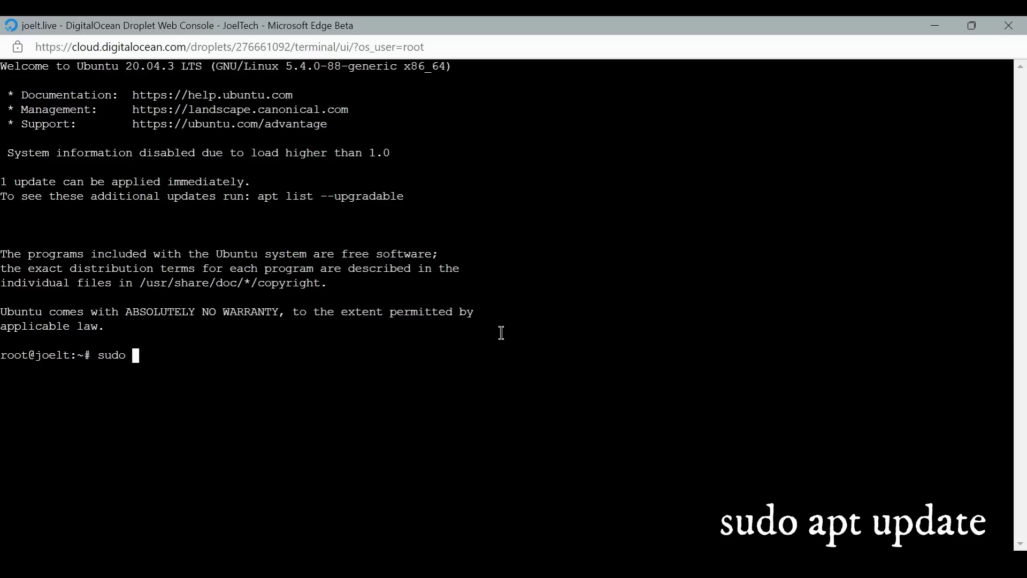
text(apt update)
key(Return)
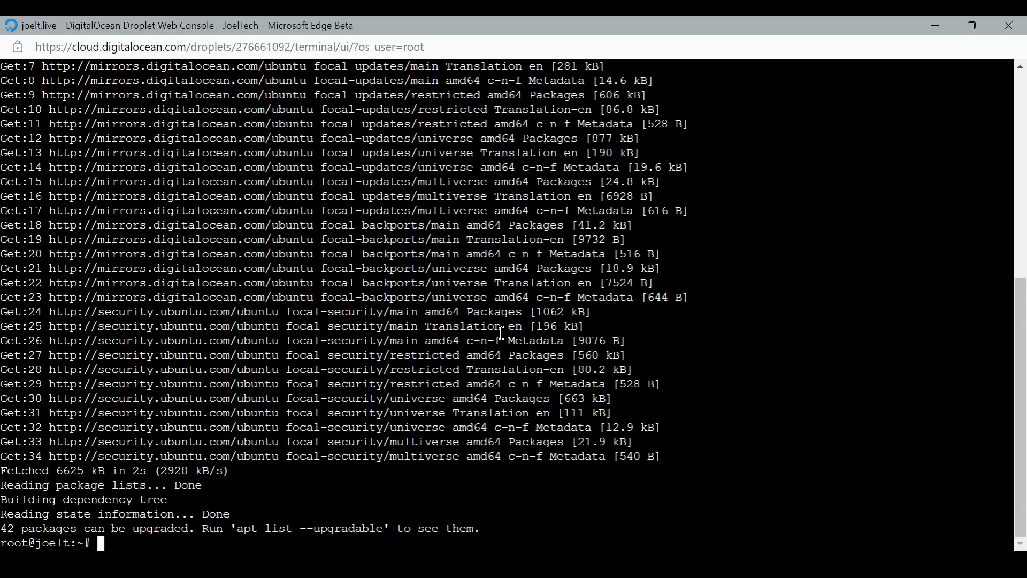
text(sudo)
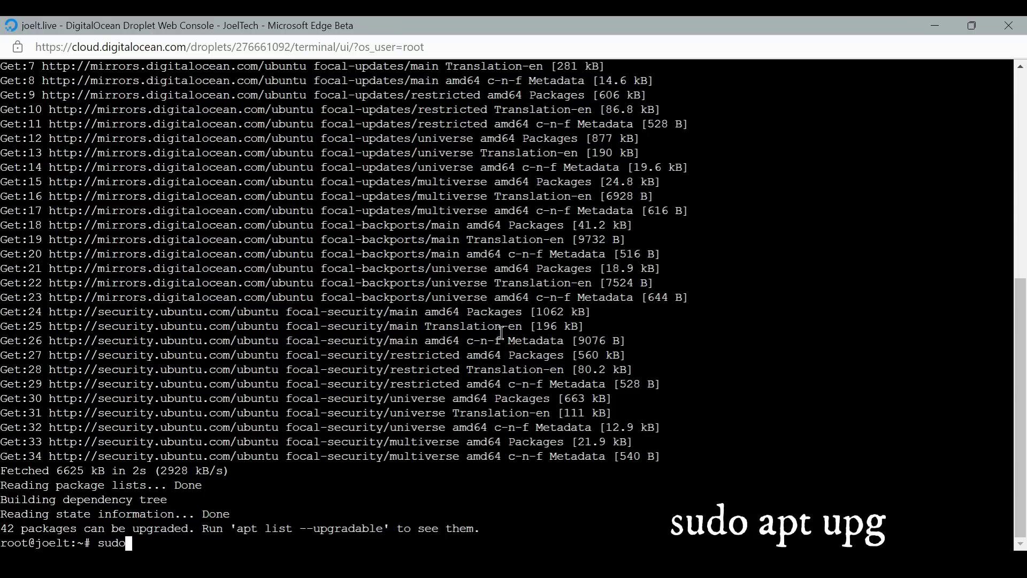
text( apt u)
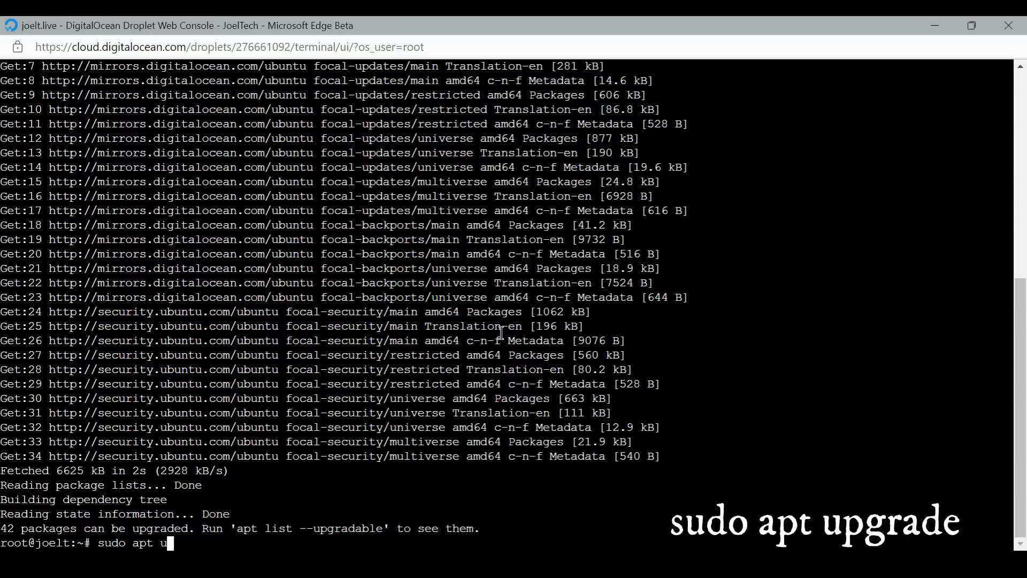
text(pgrade)
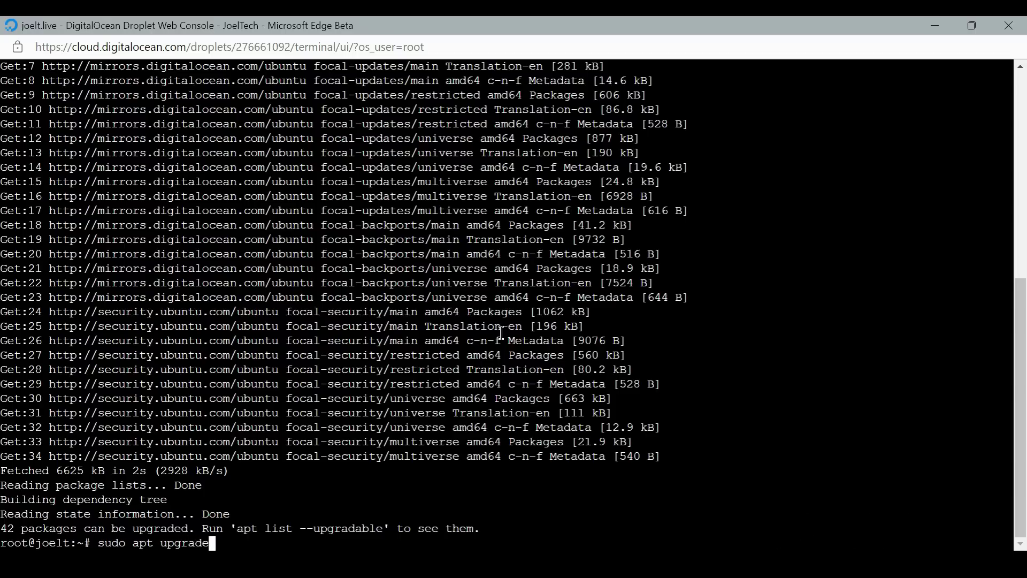
key(Return)
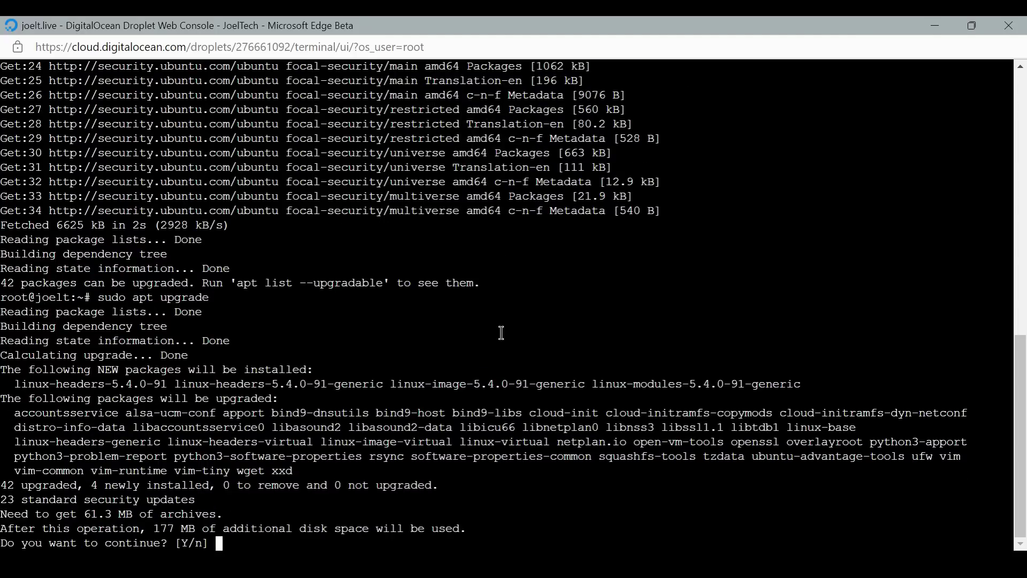
text(Y)
key(Return)
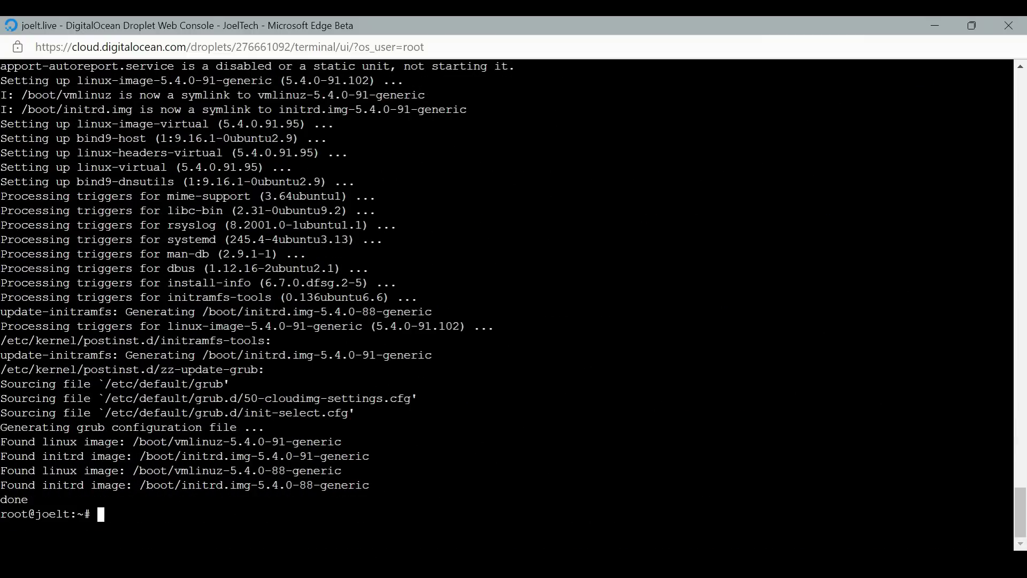
- Open the CyberPanel install guide in a new tab and copy its install command
mouse_move(488, 570)
click(546, 540)
right_click(286, 85)
click(337, 96)
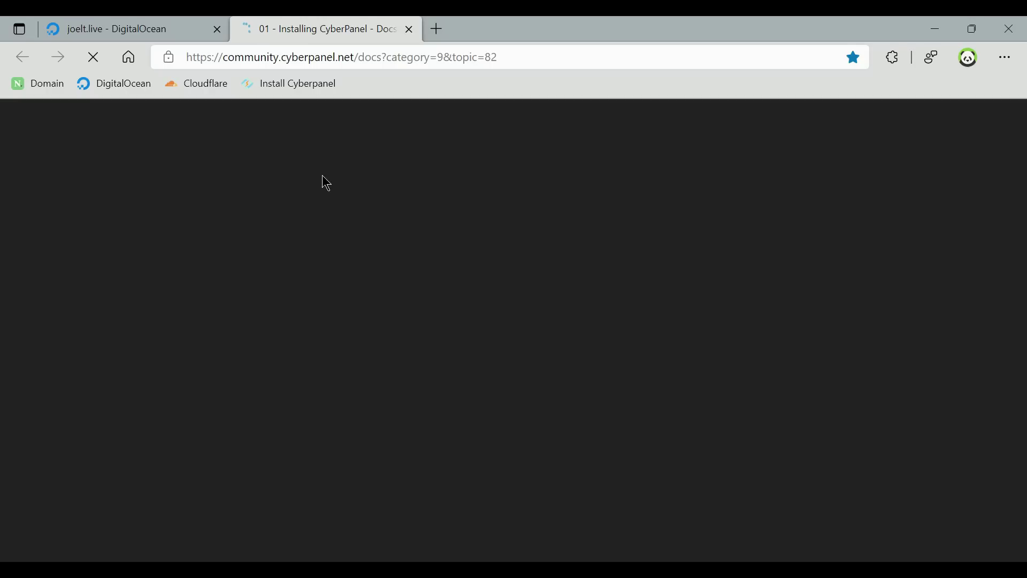
scroll(364, 280, down, 15)
triple_click(374, 283)
right_click(547, 284)
click(584, 262)
- Paste and run the install command in the droplet console, choosing option 1 to install CyberPanel
click(591, 519)
right_click(110, 515)
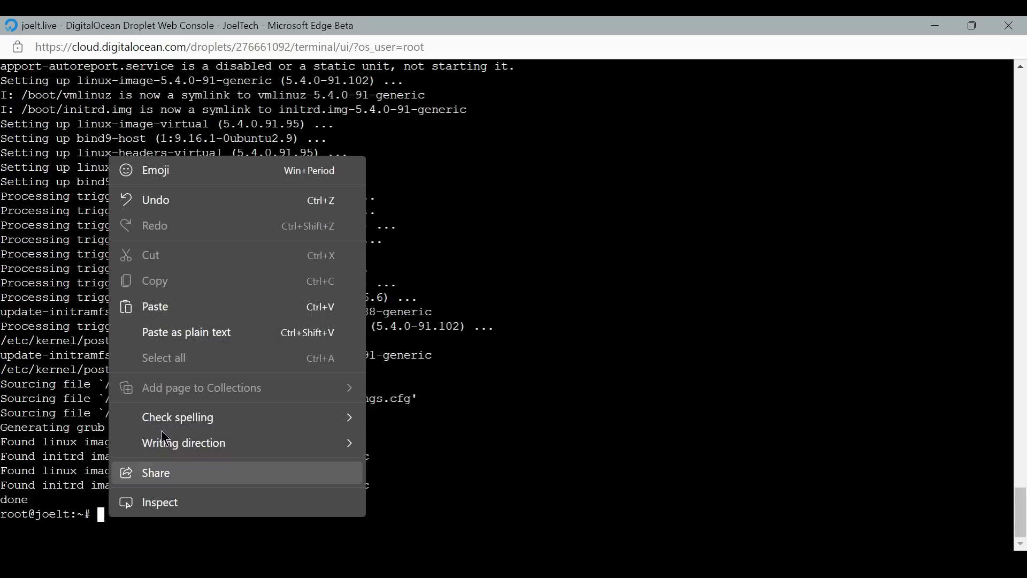
click(179, 300)
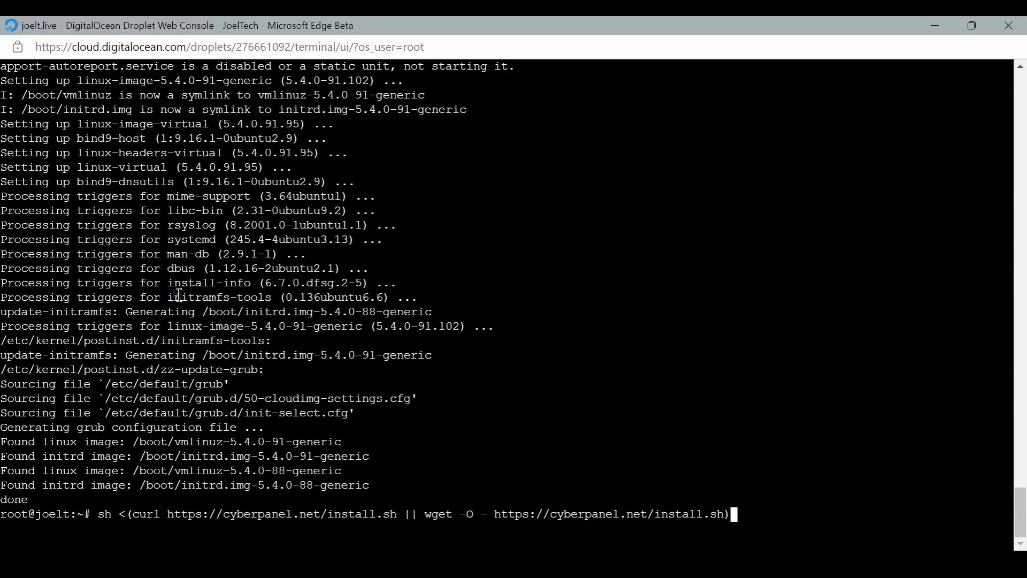
key(Return)
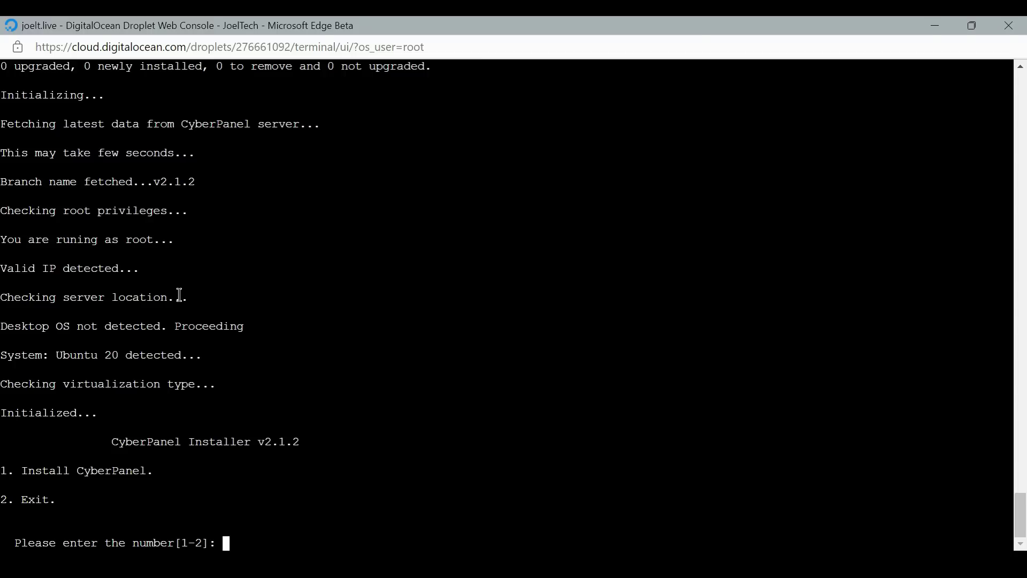
text(1)
key(Return)
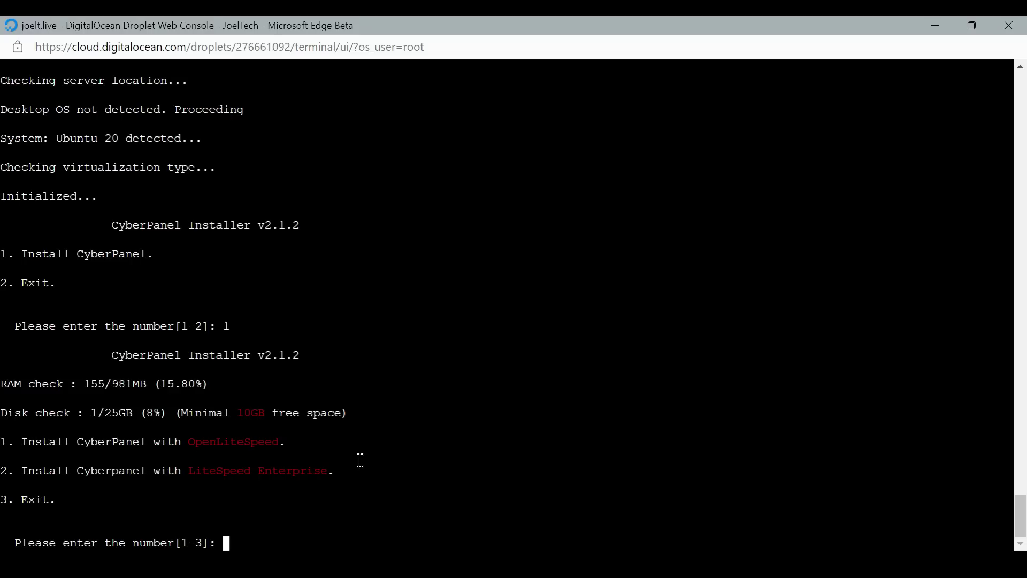
- Choose OpenLiteSpeed, full installation, local MySQL and the latest CyberPanel version
text(1)
key(Return)
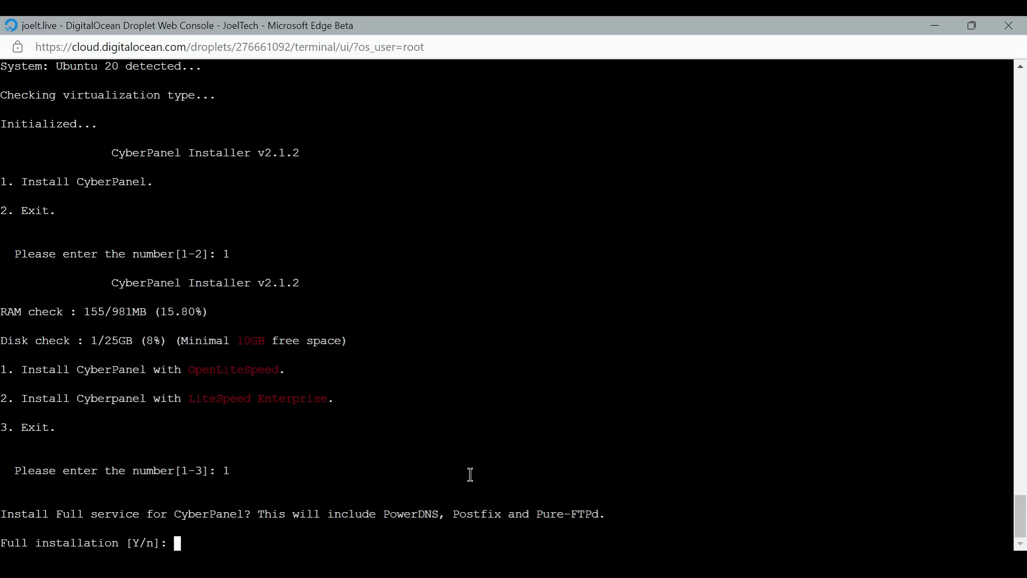
text(Y)
key(Return)
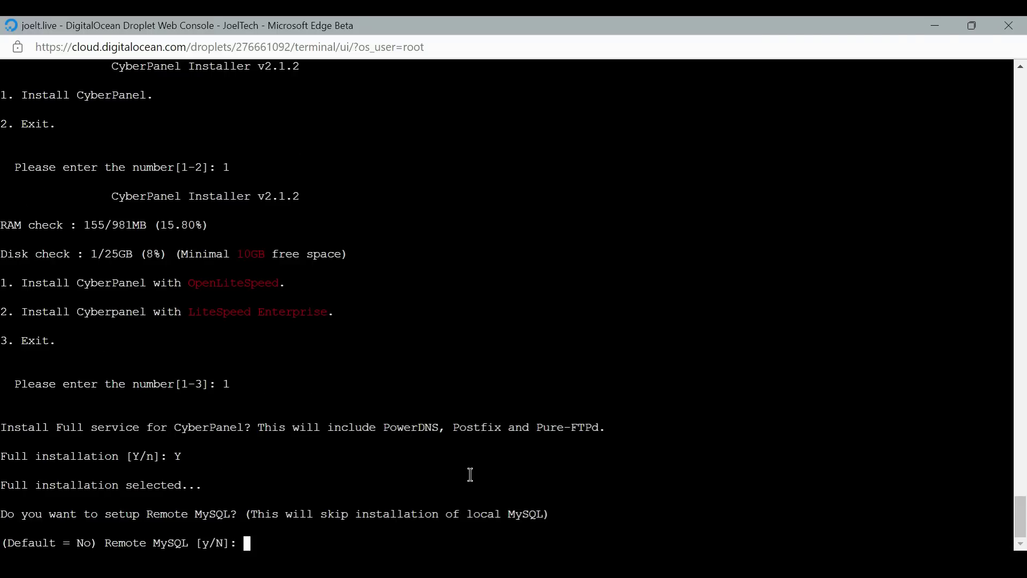
text(N)
key(Return)
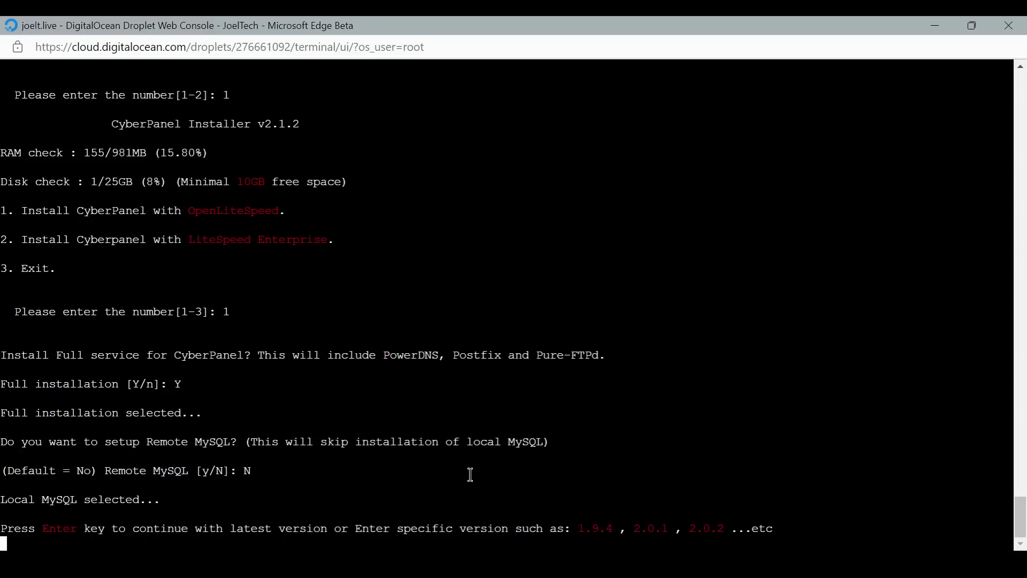
key(Return)
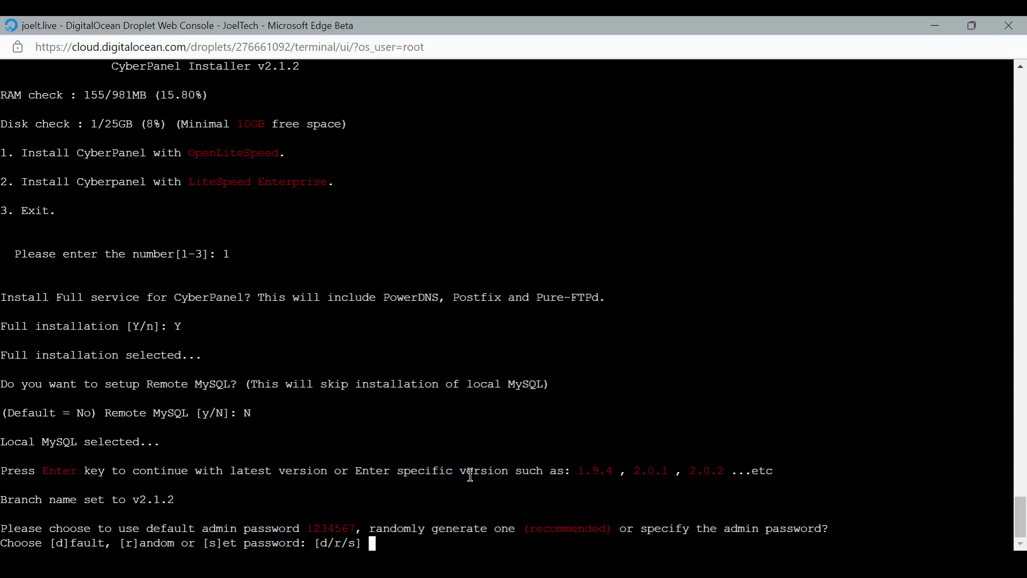
- Set a custom admin password, enable Memcached and Redis, and keep the default WatchDog setting
text(s)
key(Return)
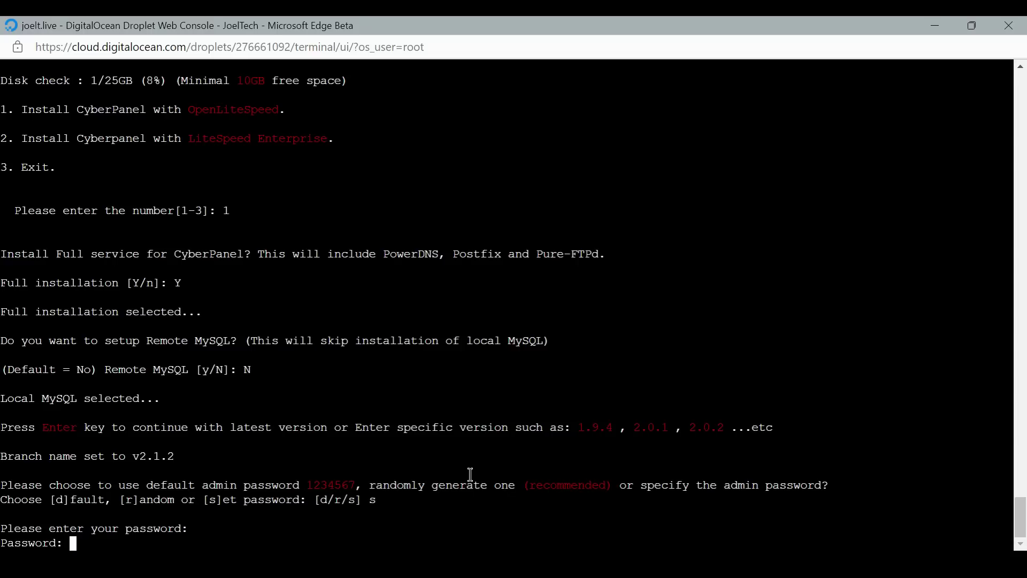
key(Return)
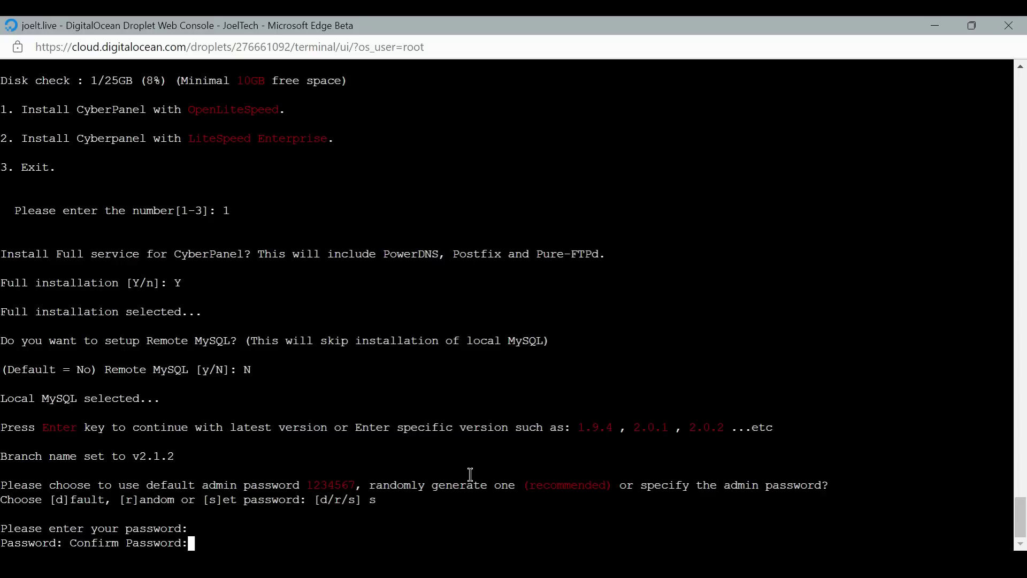
key(Return)
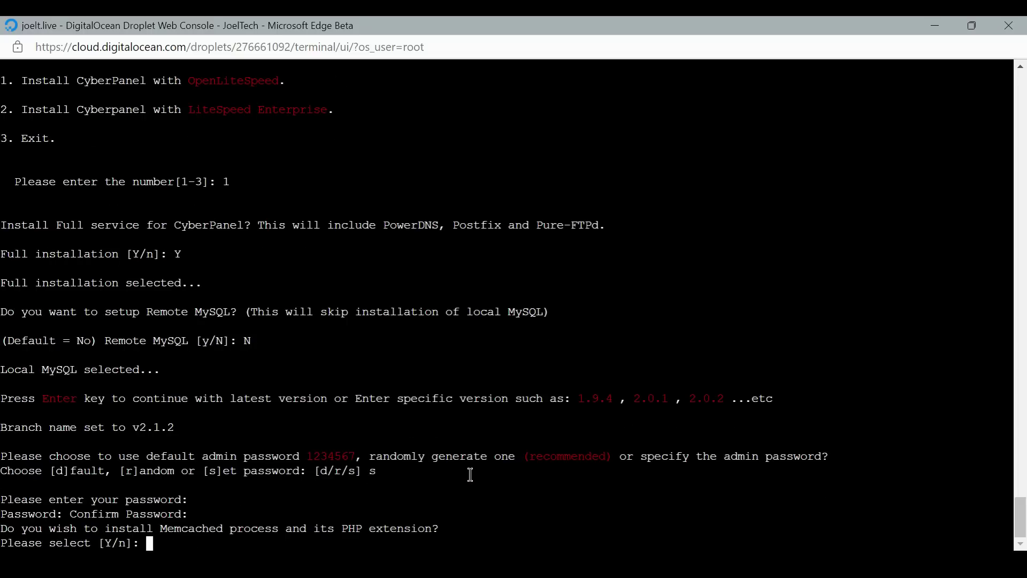
text(Y)
key(Return)
text(Y)
key(Return)
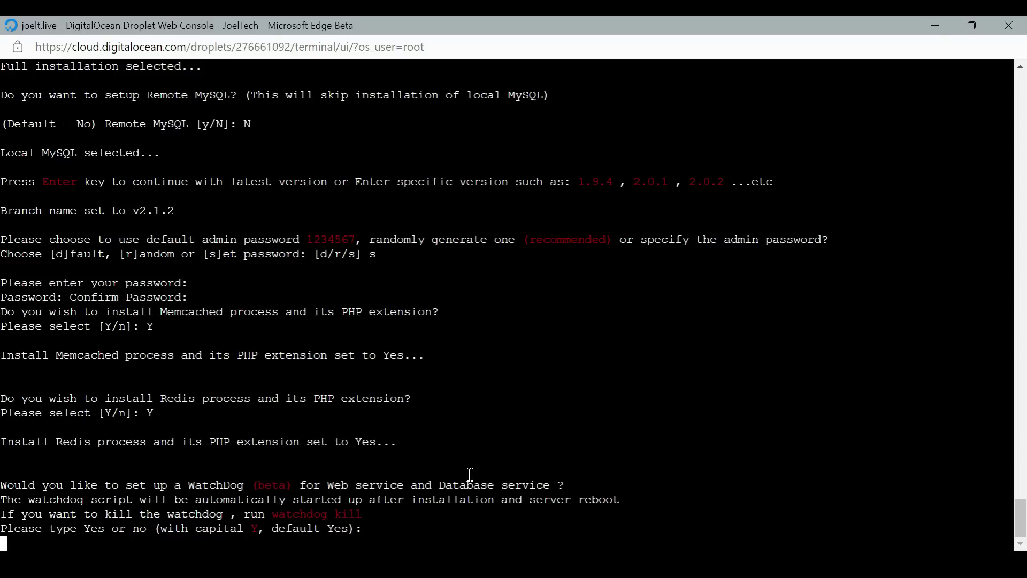
key(Return)
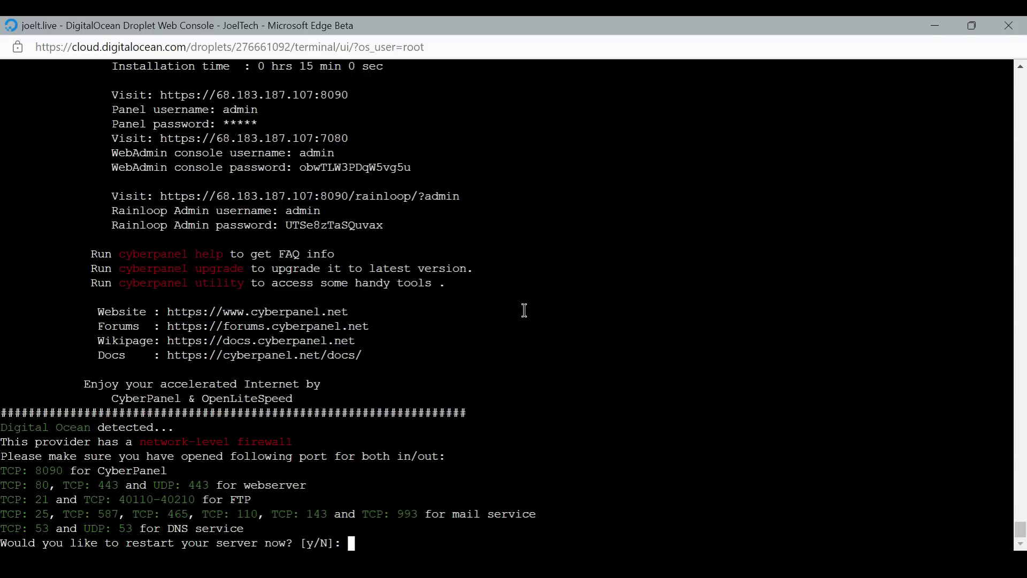
scroll(250, 257, up, 3)
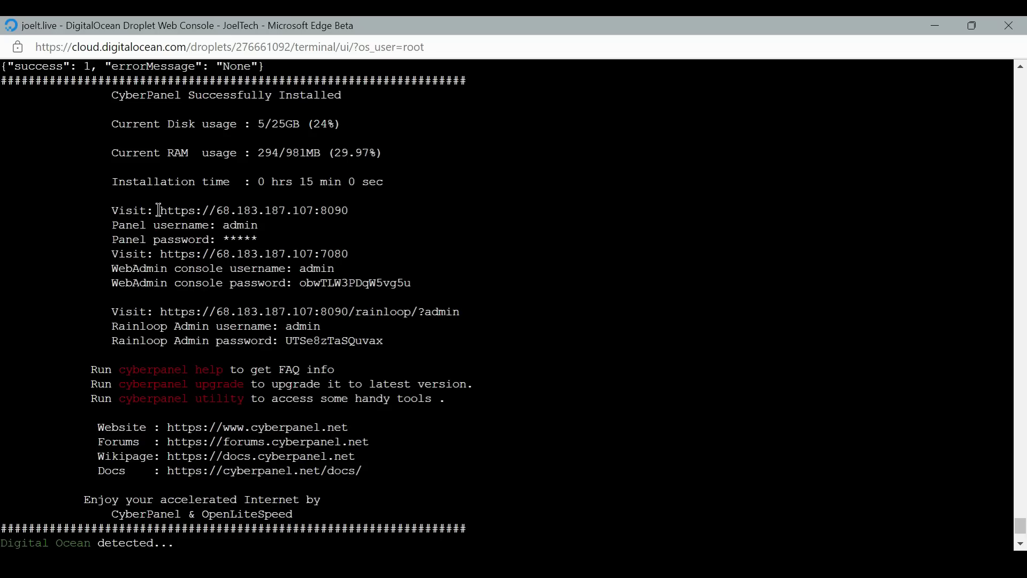
drag(160, 211, 348, 210)
right_click(349, 210)
click(415, 193)
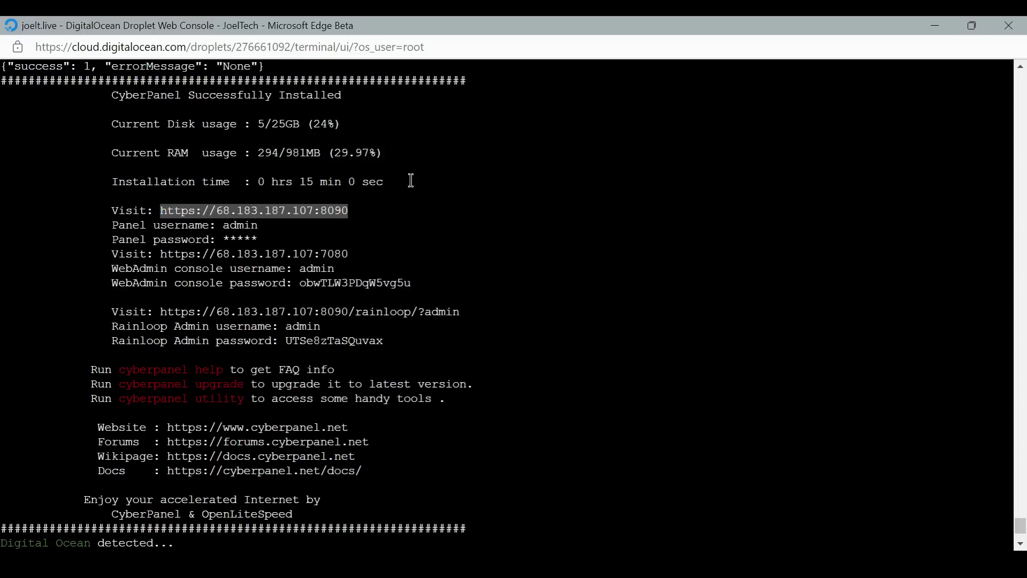
click(575, 568)
click(547, 528)
click(377, 62)
key(ctrl+v)
key(Return)
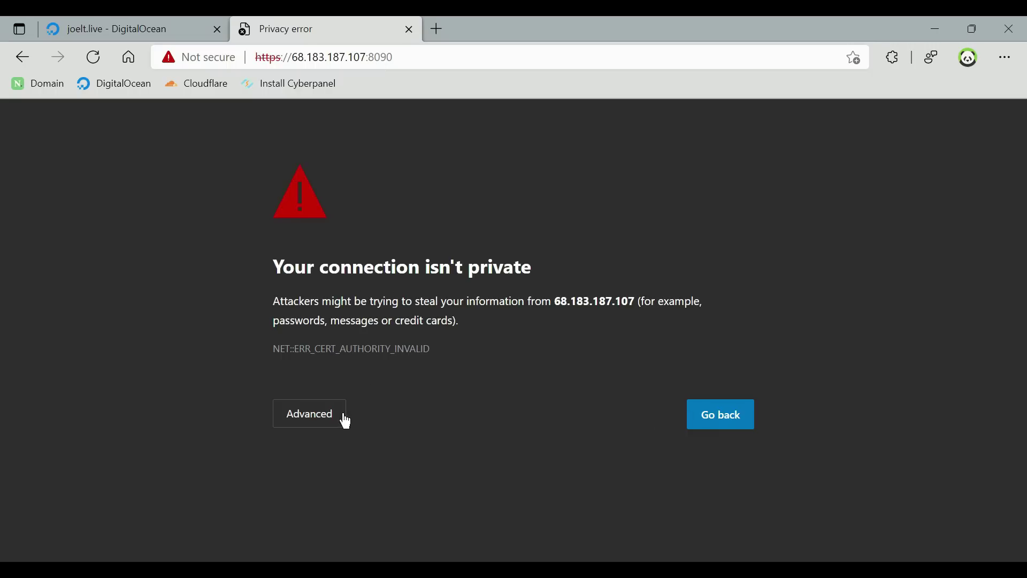
- Proceed past the certificate warning to the CyberPanel login page
click(321, 419)
scroll(321, 421, down, 1)
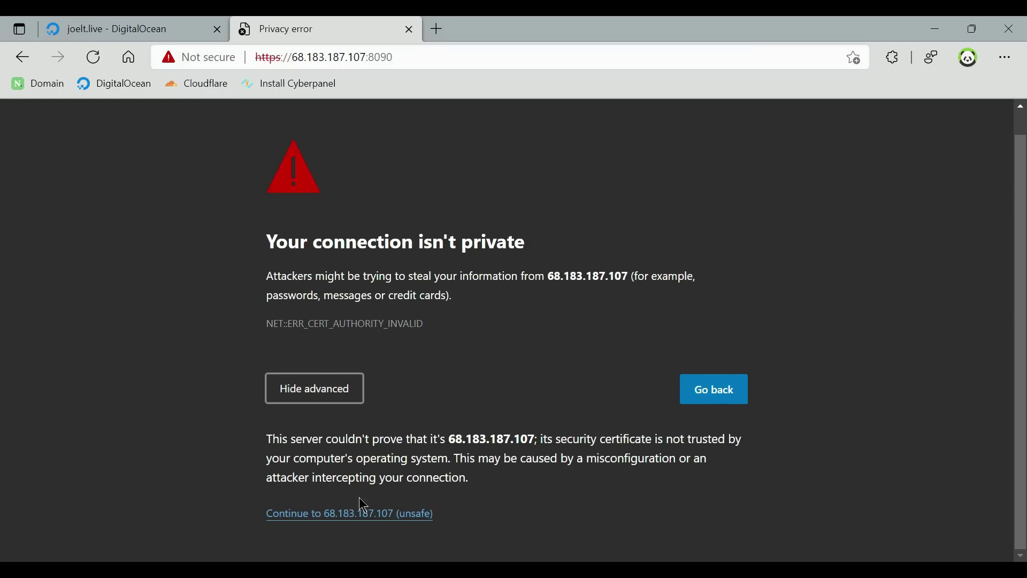
click(364, 513)
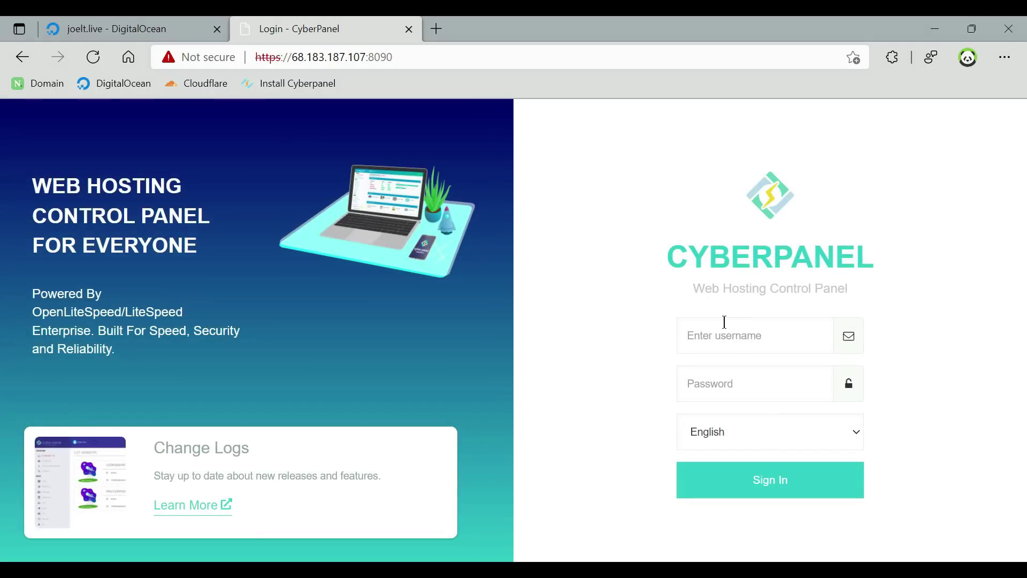
- Sign in to CyberPanel with the admin username and password
click(710, 335)
text(admin)
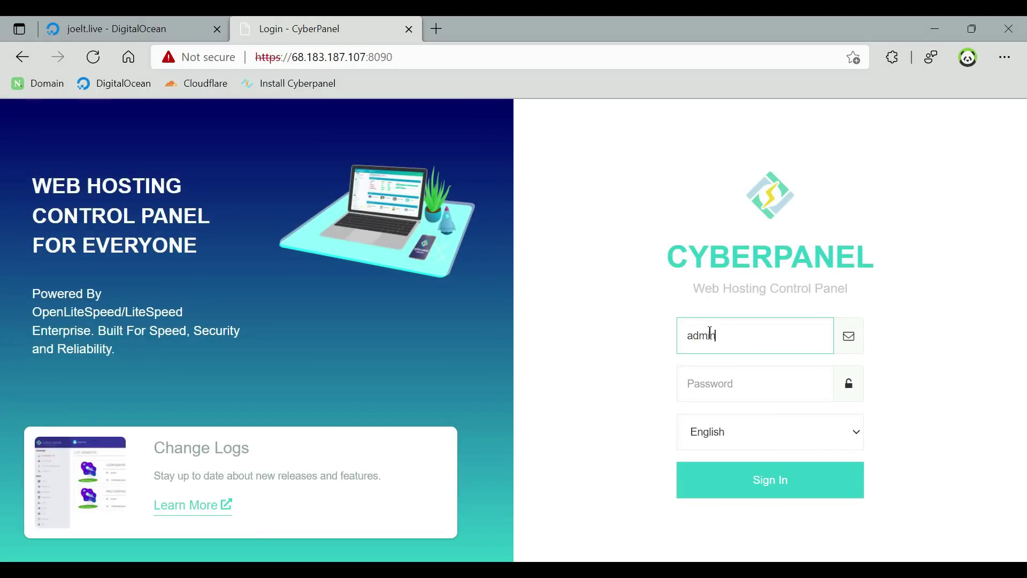
key(Tab)
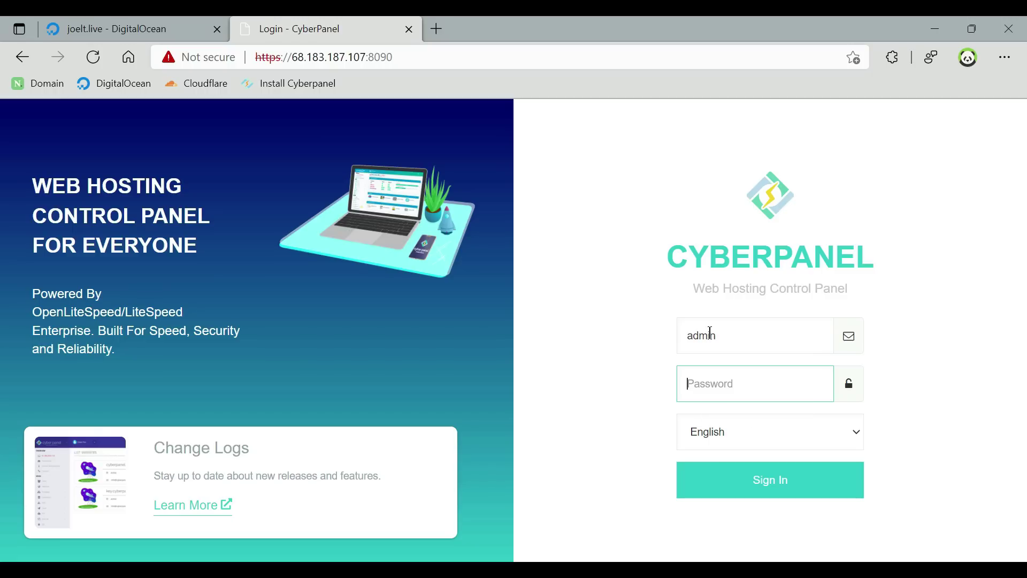
text(***********)
key(Return)
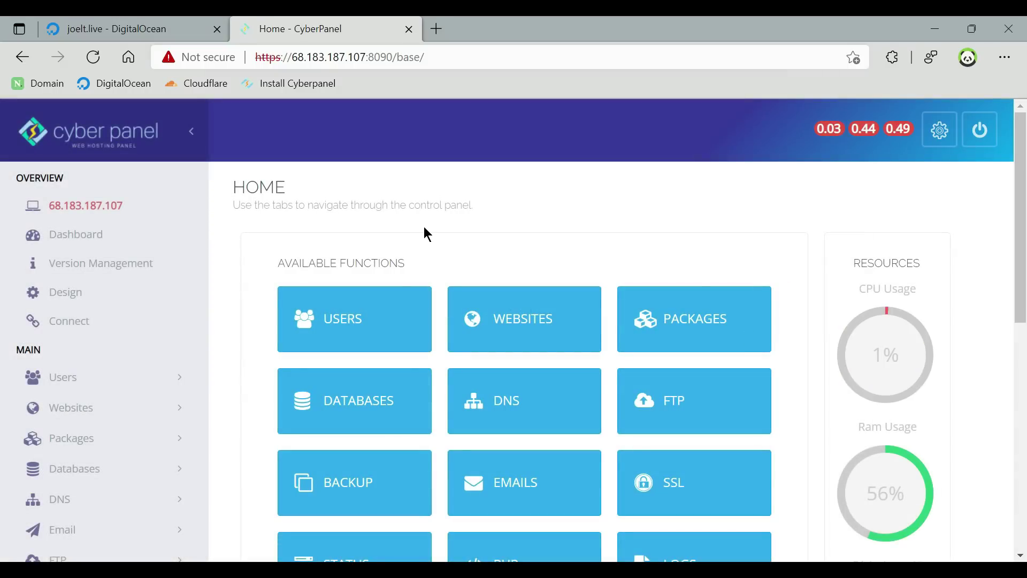
- Log in to Cloudflare in a new tab and add joelt.live as a new site
click(244, 101)
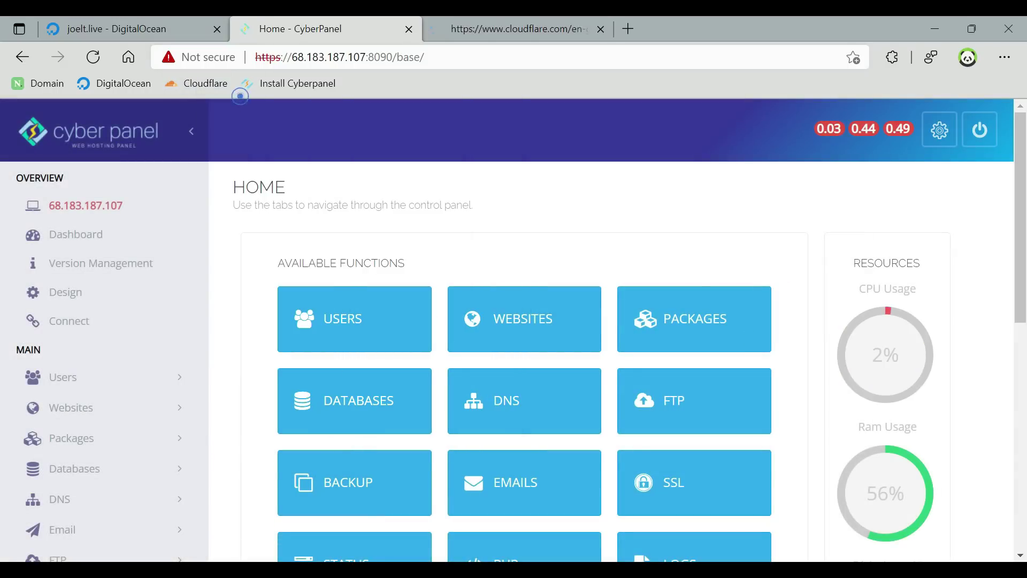
click(508, 28)
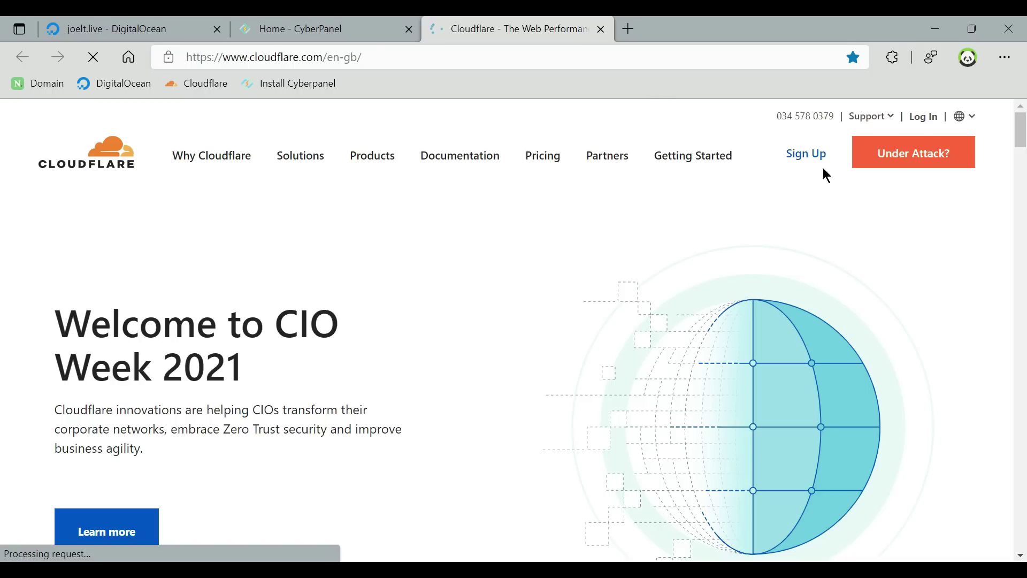
click(922, 118)
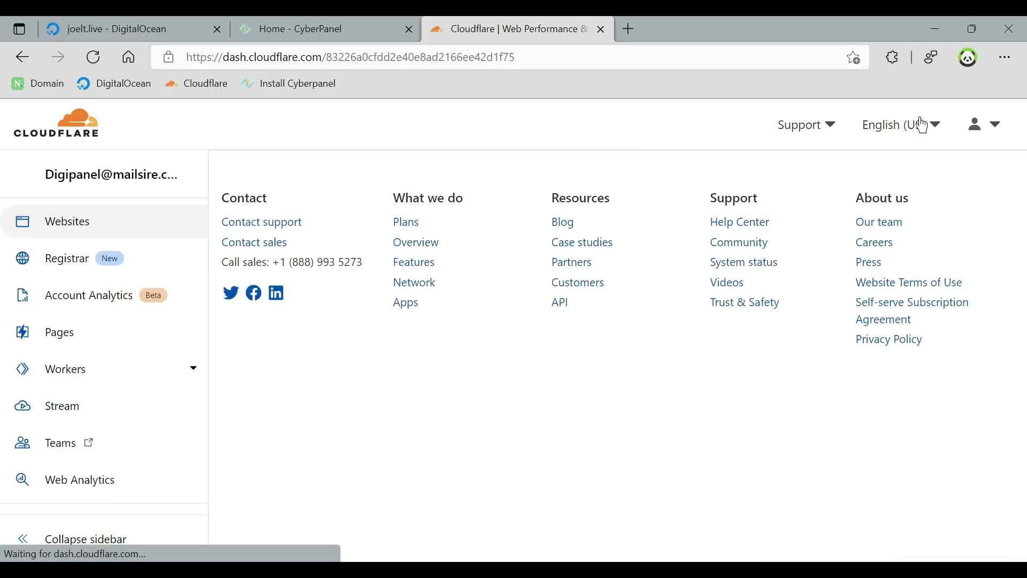
click(610, 443)
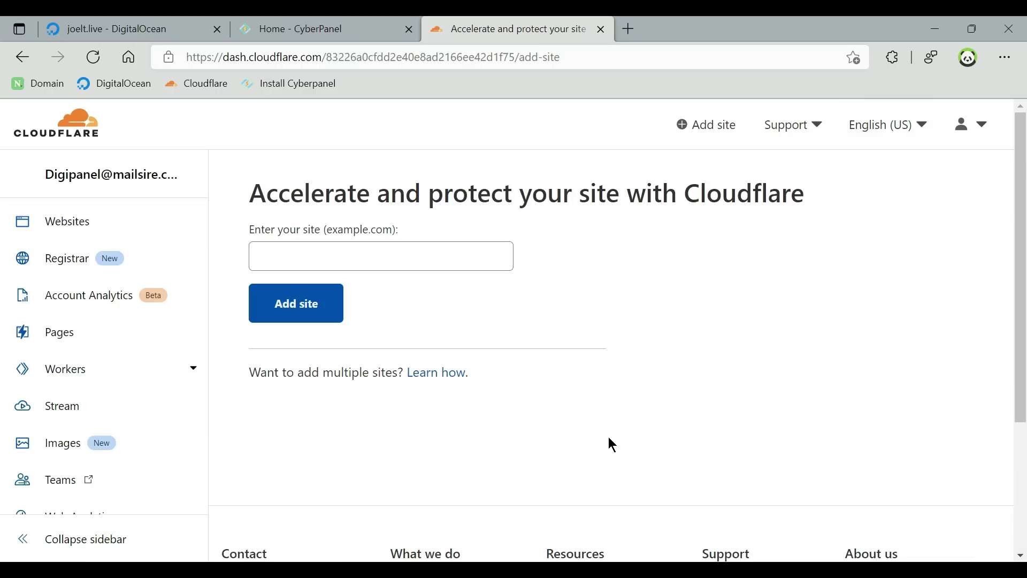
text(joelt.live)
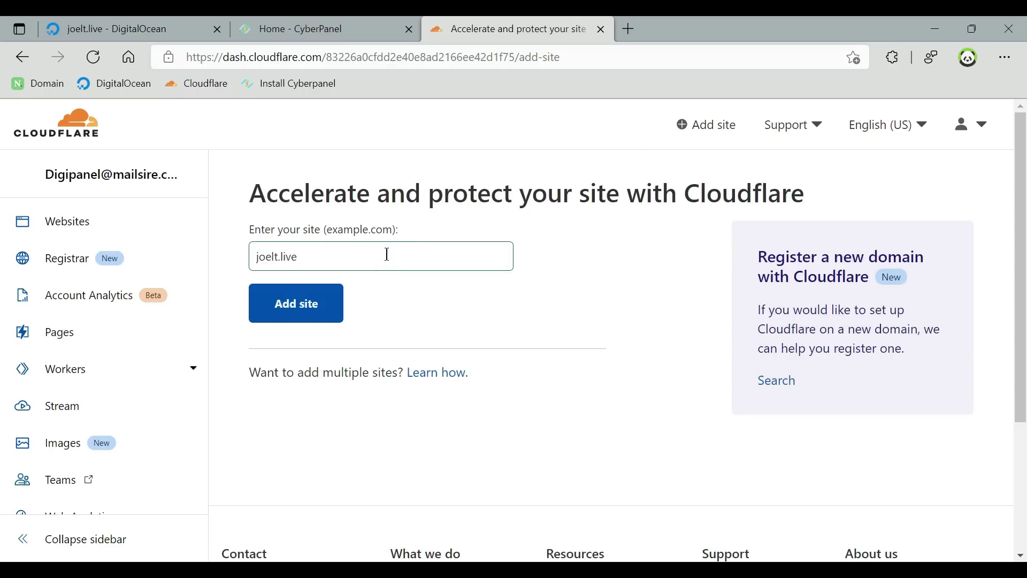
click(323, 308)
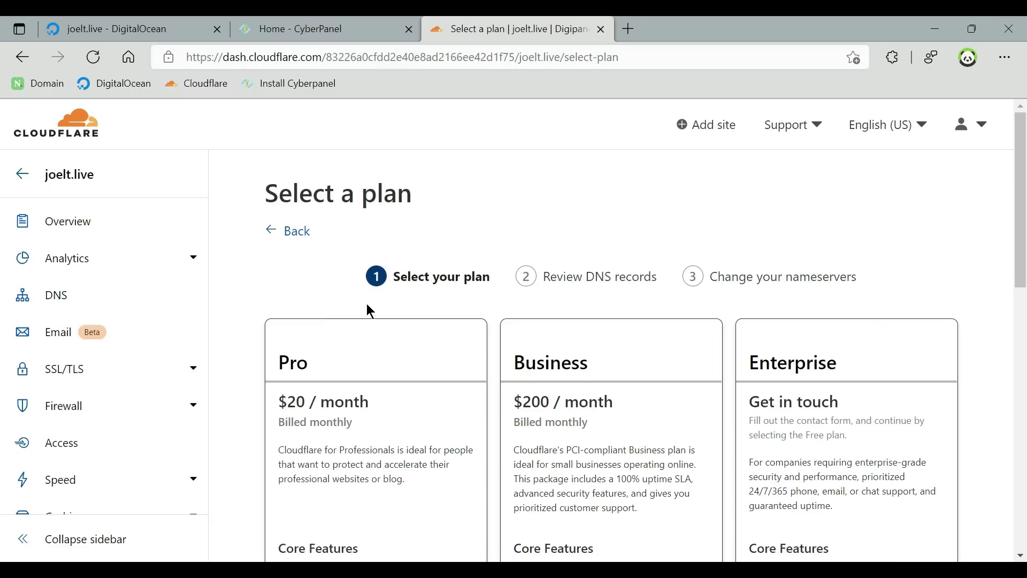
- Choose the Free plan for joelt.live and accept the scanned DNS records
scroll(545, 342, down, 5)
scroll(553, 353, down, 4)
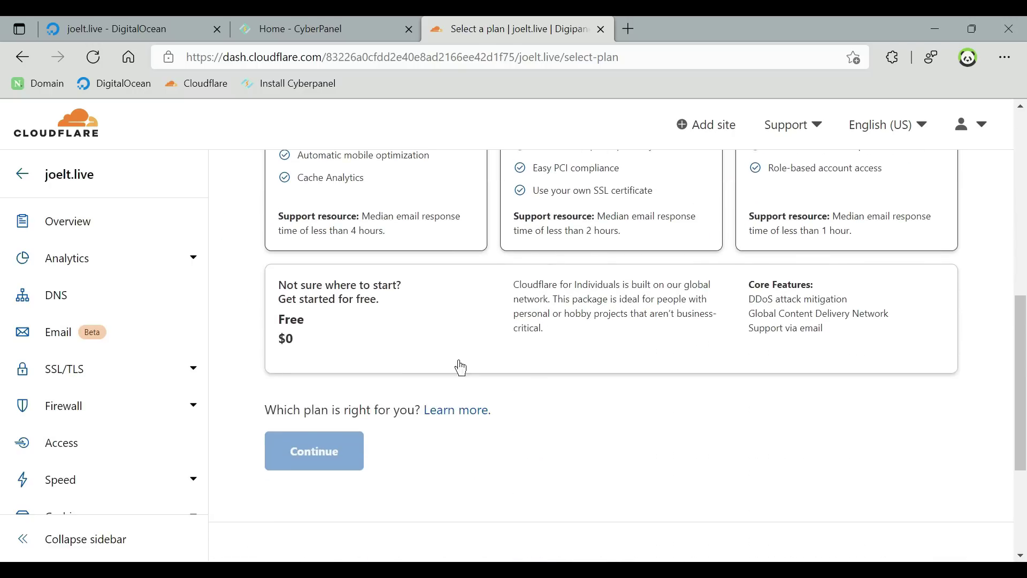
click(400, 327)
click(335, 449)
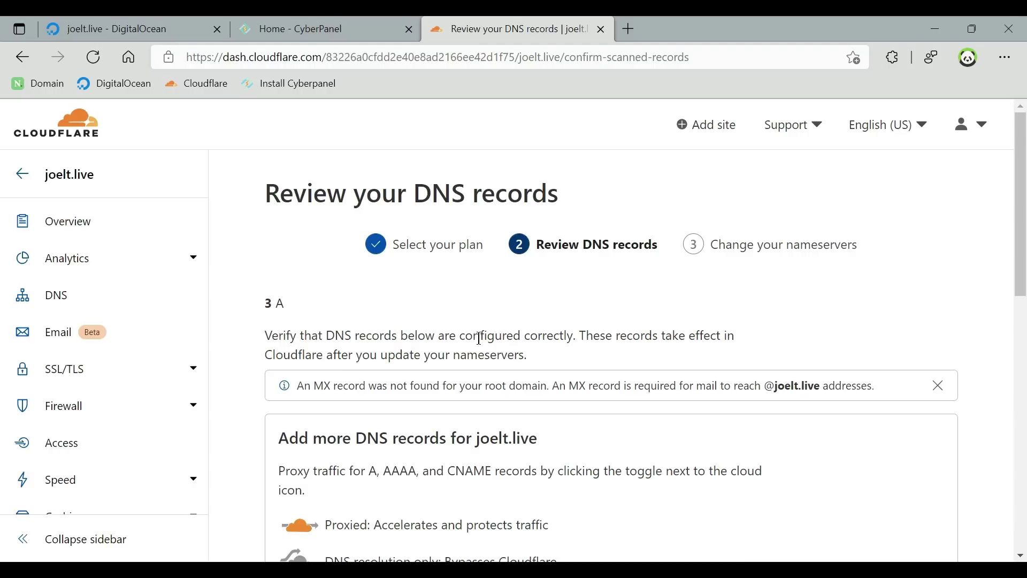
scroll(480, 338, down, 7)
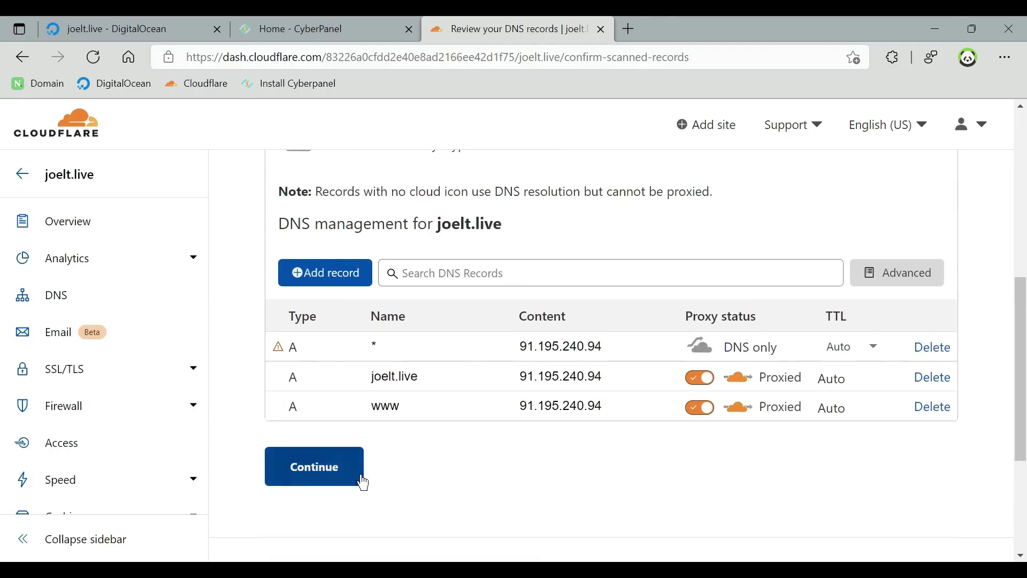
click(339, 470)
- Open joelt.live's Name.com nameserver page in a new tab from the Domain bookmark
scroll(344, 429, down, 3)
scroll(344, 428, down, 3)
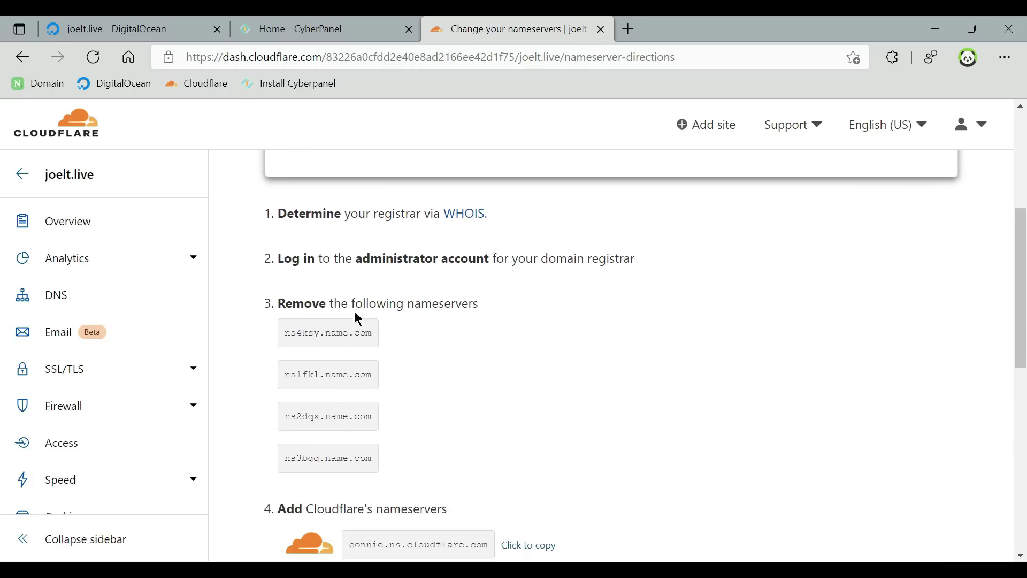
scroll(394, 348, down, 2)
scroll(407, 460, down, 2)
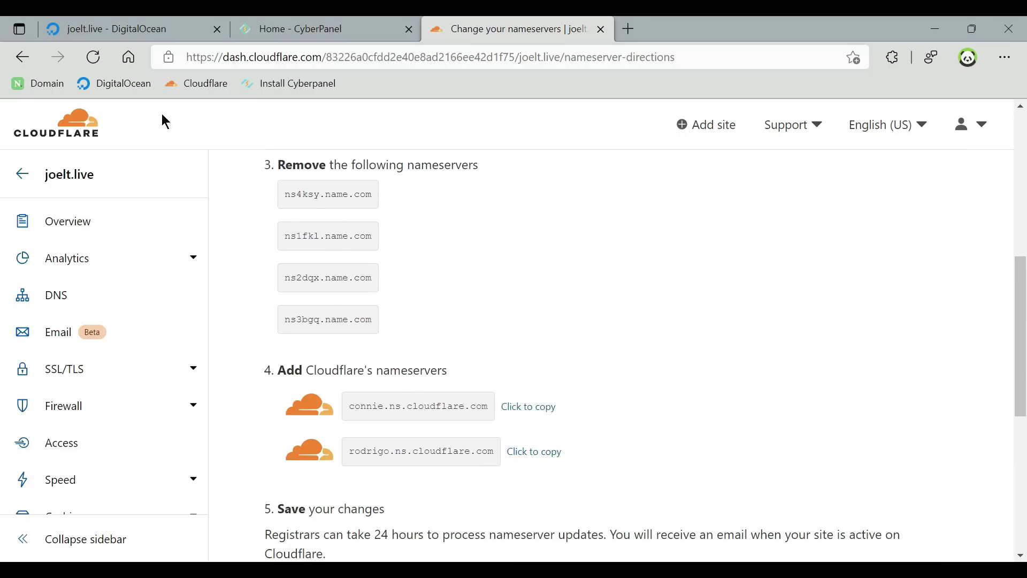
right_click(60, 84)
click(105, 98)
click(724, 33)
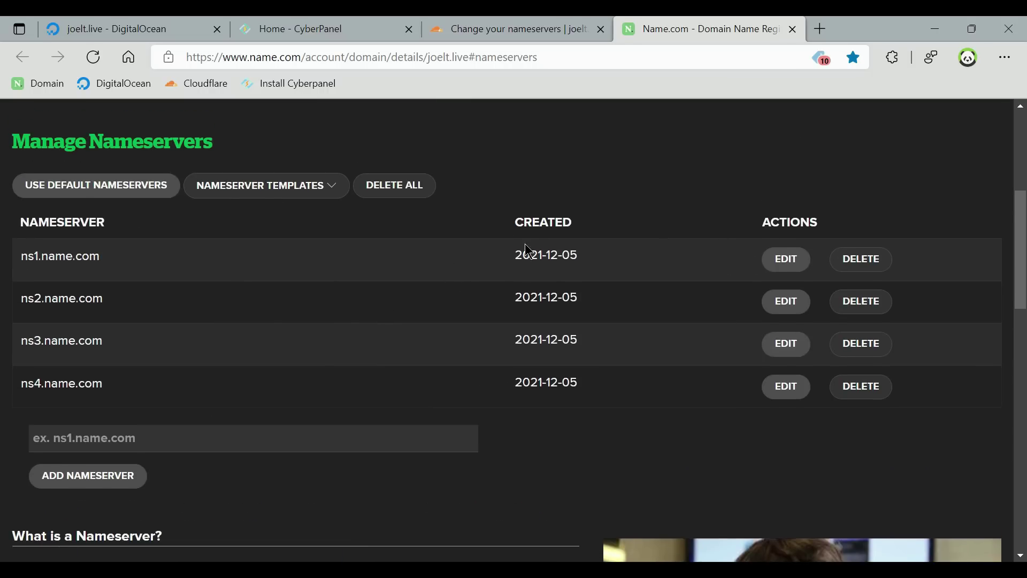
- Delete Name.com's default nameservers and add connie.ns.cloudflare.com copied from Cloudflare
click(403, 192)
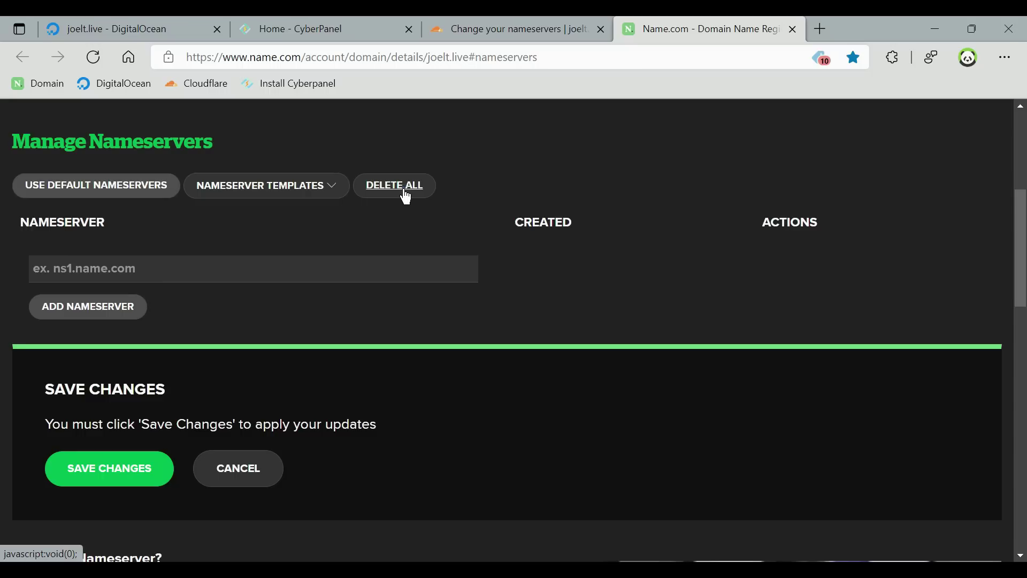
click(511, 28)
click(534, 408)
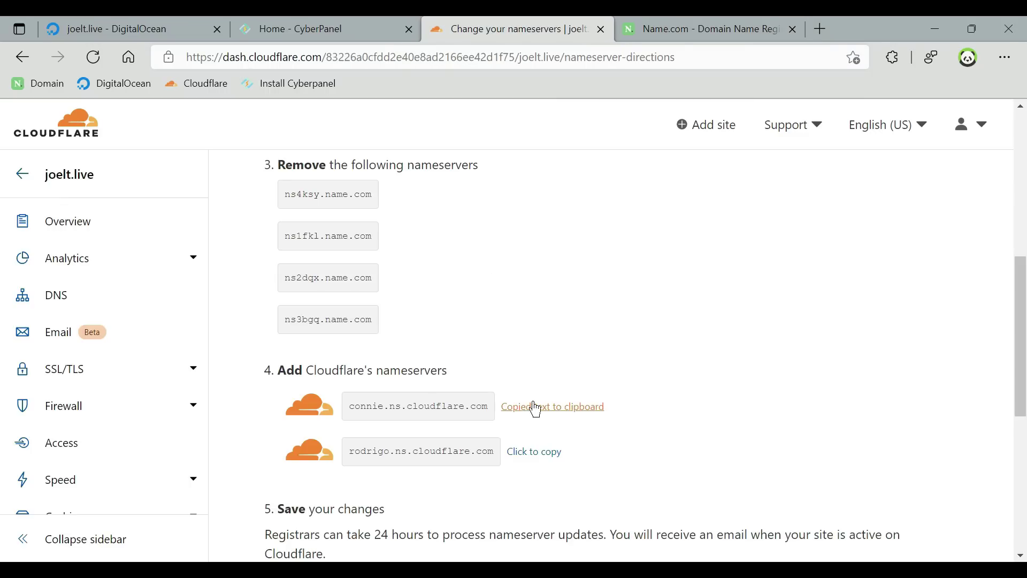
click(668, 29)
click(271, 274)
key(ctrl+v)
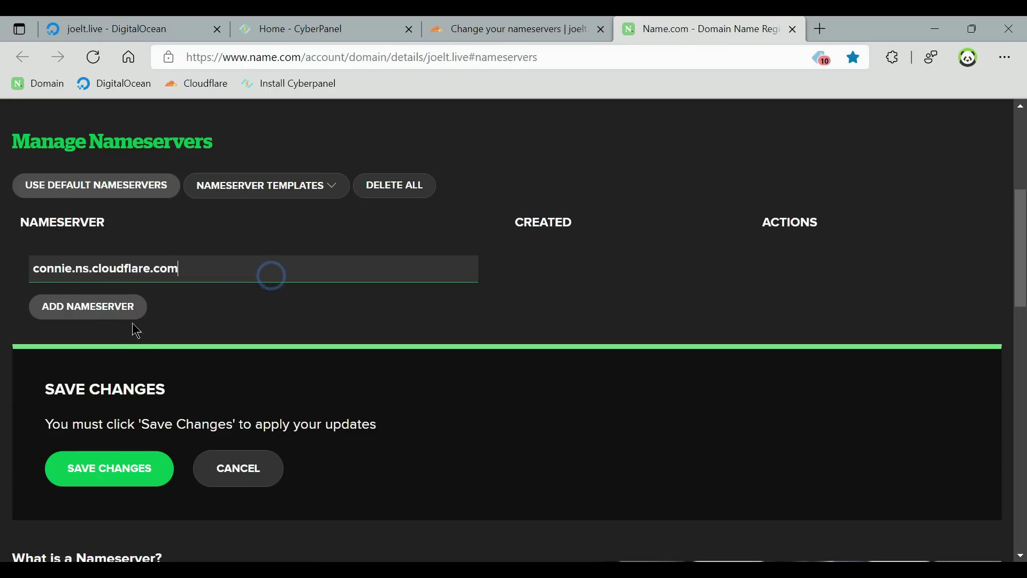
click(125, 310)
- Add rodrigo.ns.cloudflare.com as the second nameserver and save the changes
click(511, 28)
click(543, 452)
click(667, 29)
click(110, 305)
key(ctrl+v)
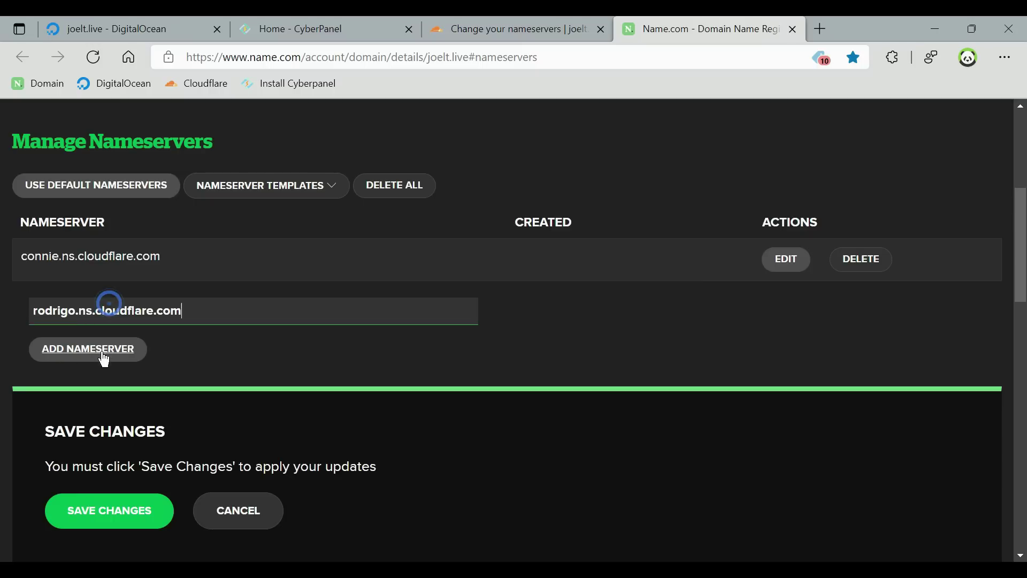
click(101, 350)
click(133, 556)
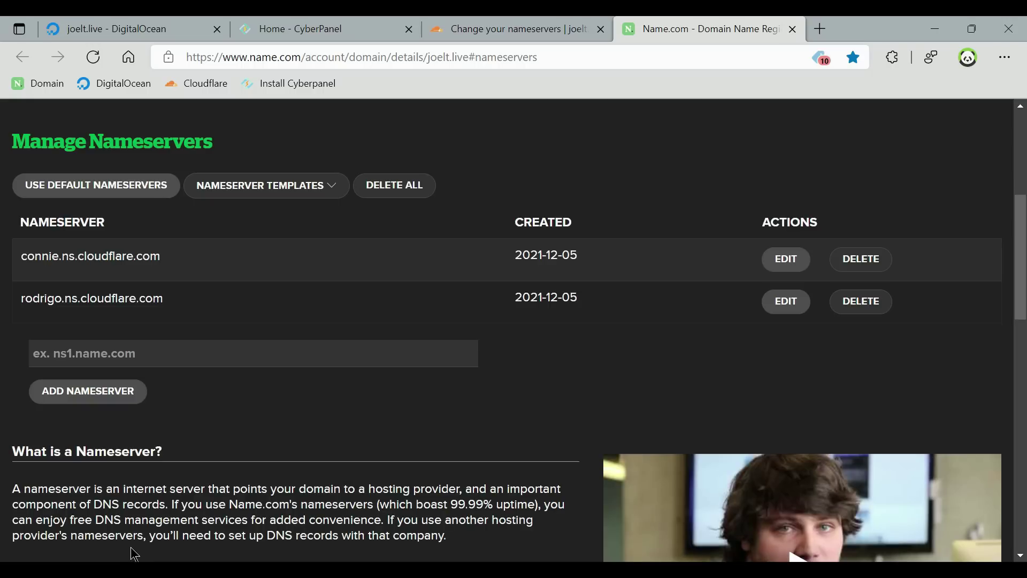
- Back in Cloudflare, confirm that joelt.live's nameservers have been changed
click(511, 29)
scroll(414, 329, down, 4)
scroll(414, 337, down, 1)
click(383, 348)
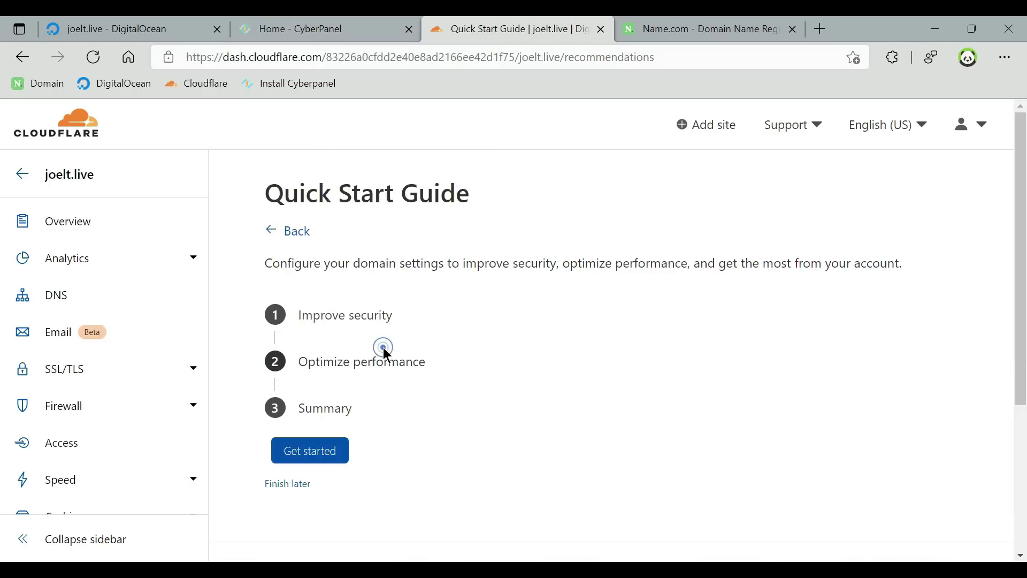
- Skip the quick start guide and have Cloudflare check joelt.live's nameservers now
click(294, 485)
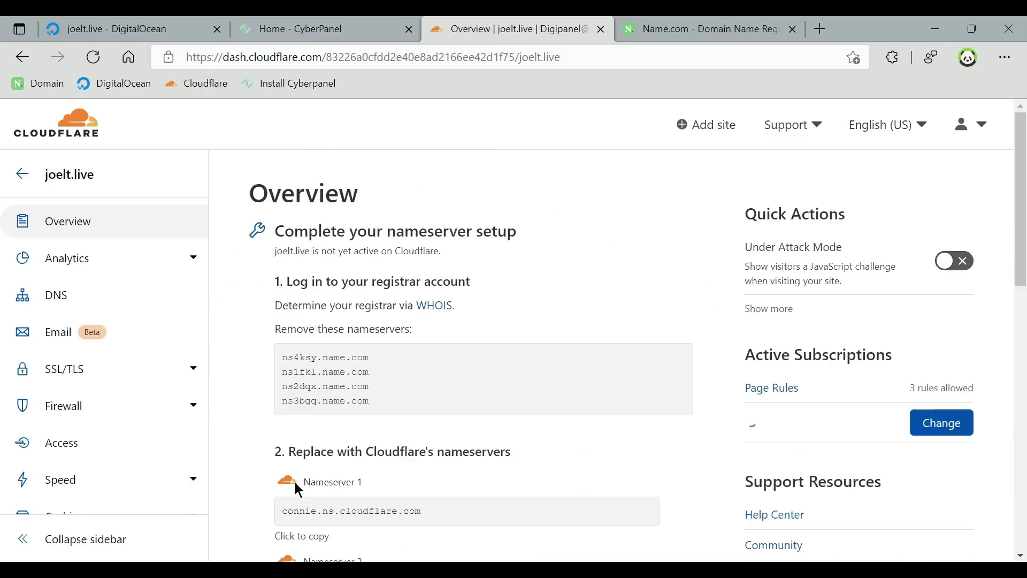
scroll(380, 310, down, 9)
click(585, 279)
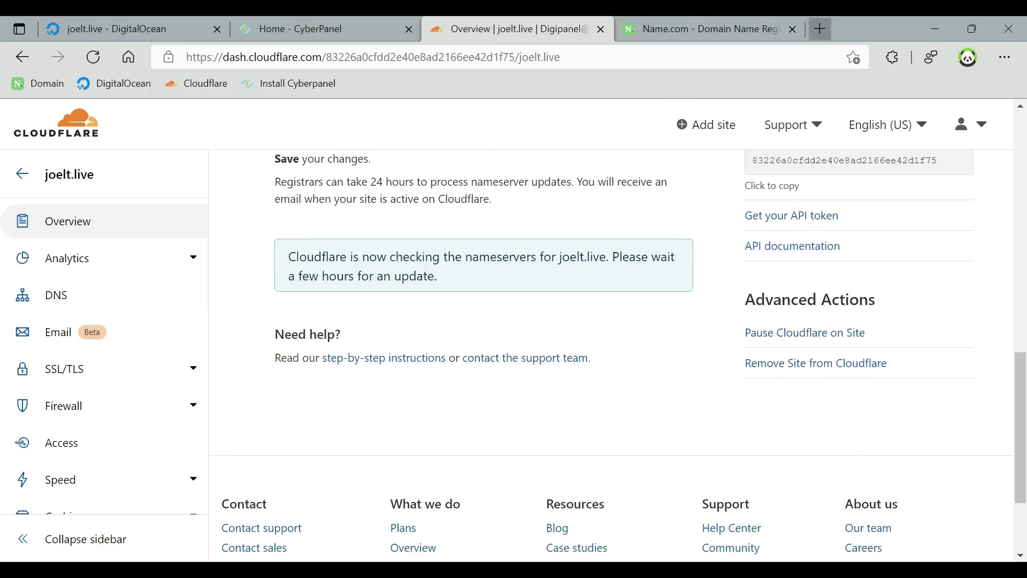
click(820, 28)
text(dnschecker.org)
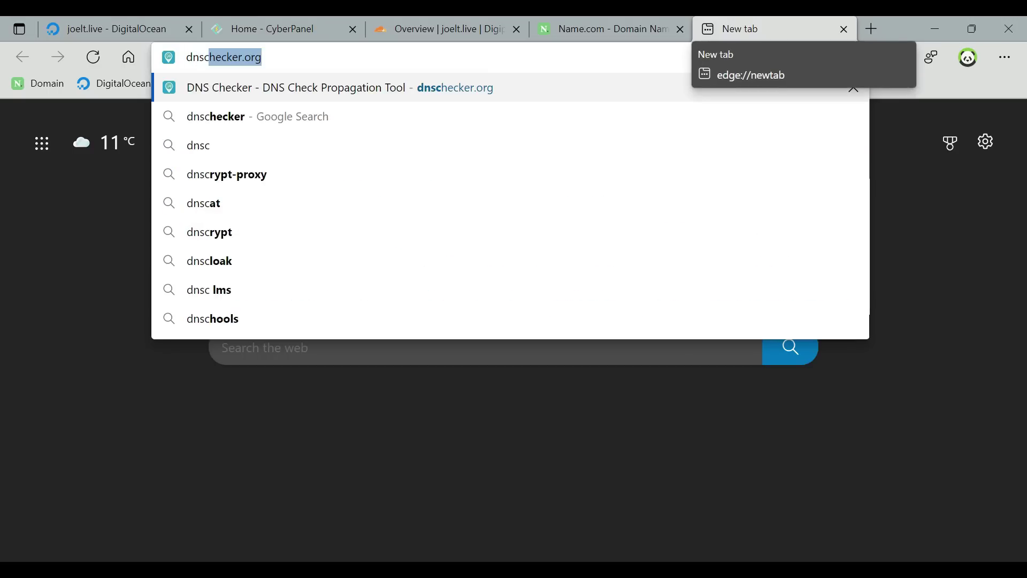
- Run a dnschecker.org NS lookup for joelt.live showing the Cloudflare nameservers propagating
key(Return)
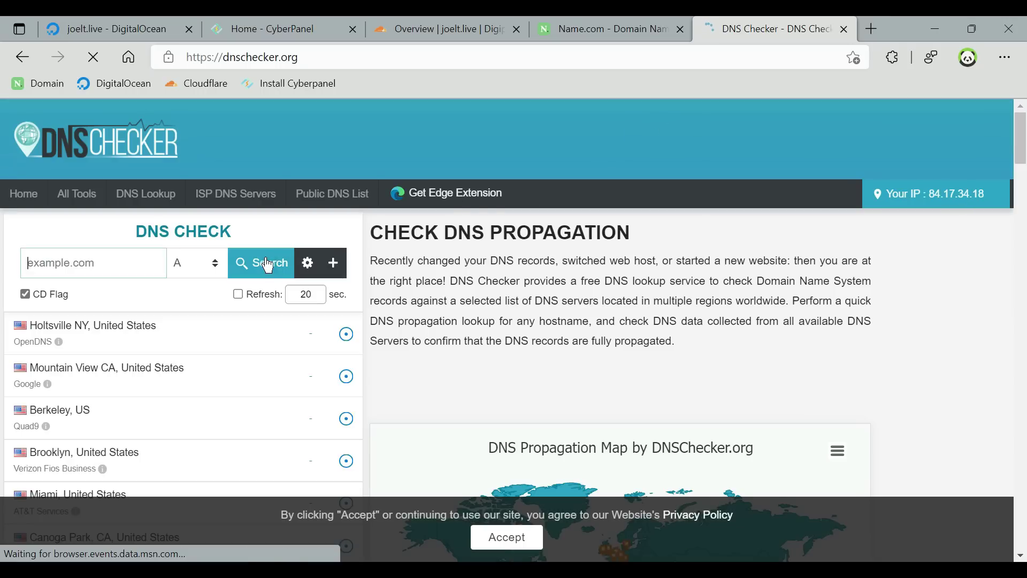
text(joelt.live)
click(209, 265)
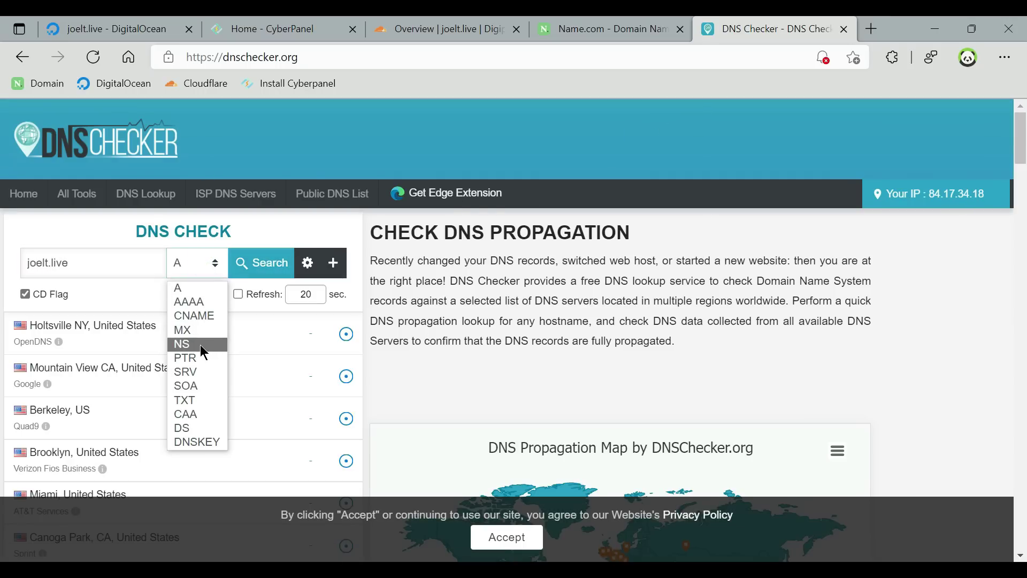
click(200, 345)
click(263, 262)
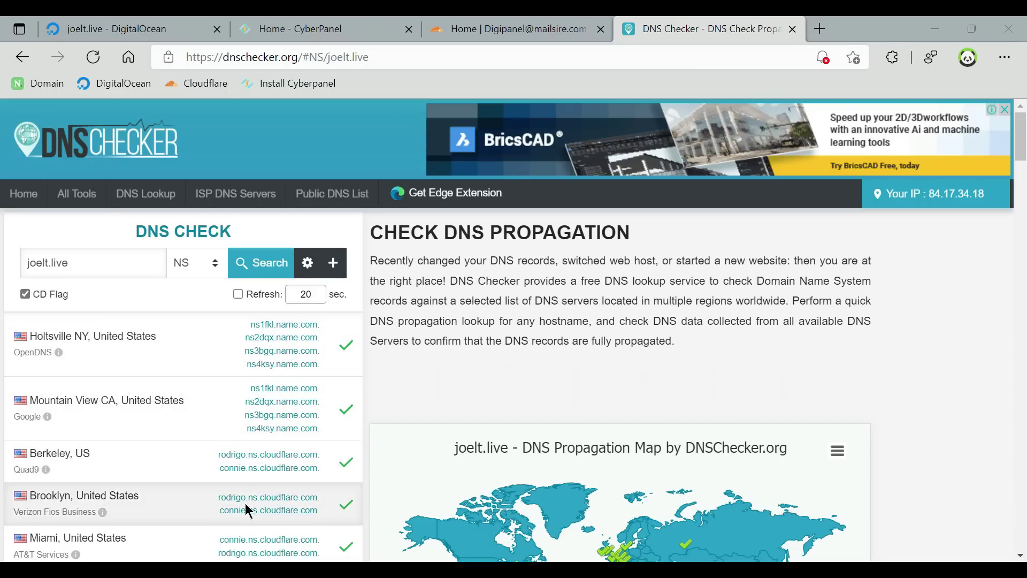
key(ctrl+Tab)
key(ctrl+Tab)
key(ctrl+Tab)
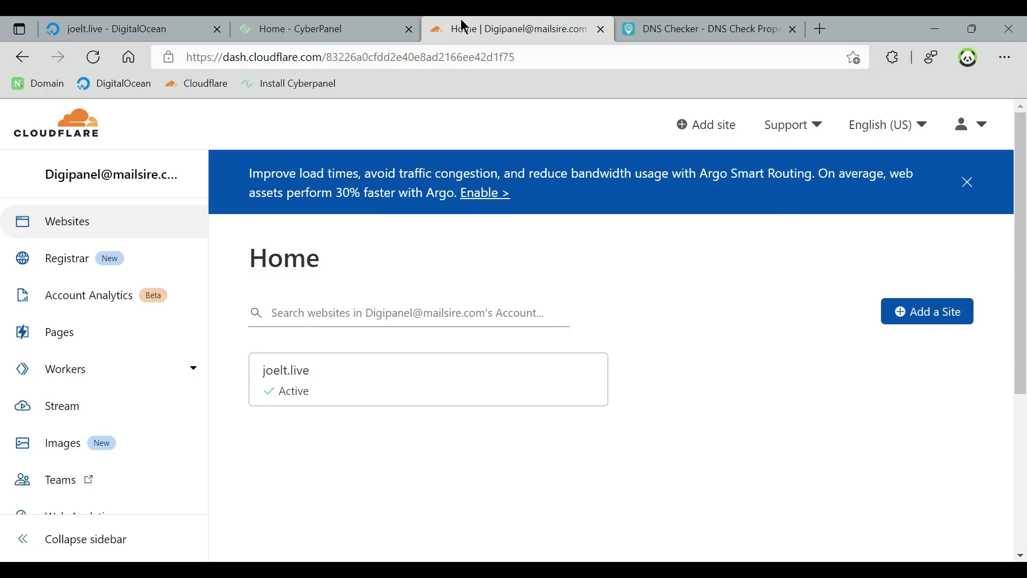
- Open joelt.live's Cloudflare overview, then copy the droplet's IPv4 68.183.187.107 from DigitalOcean
click(290, 395)
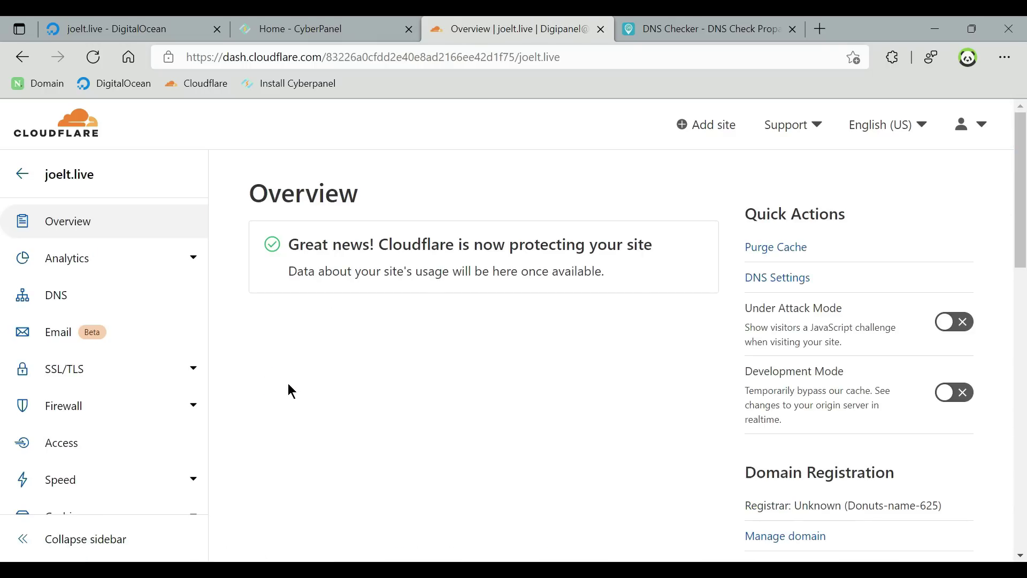
key(ctrl+Tab)
key(ctrl+Tab)
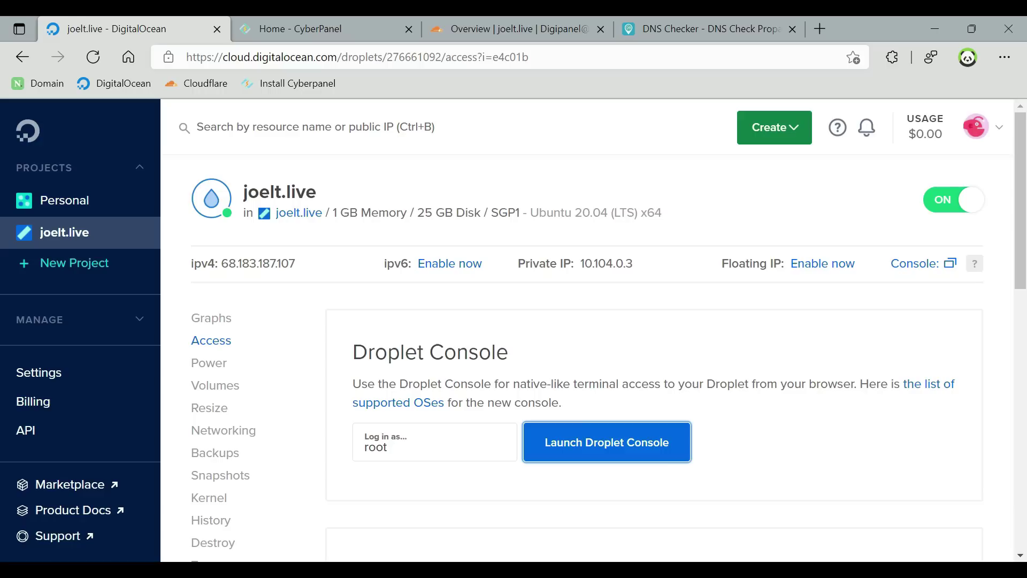
click(249, 267)
click(701, 29)
- Run a PTR lookup for 68.183.187.107 confirming joelt.live, then close DNS Checker
click(108, 252)
text(68.183.187.107)
click(193, 267)
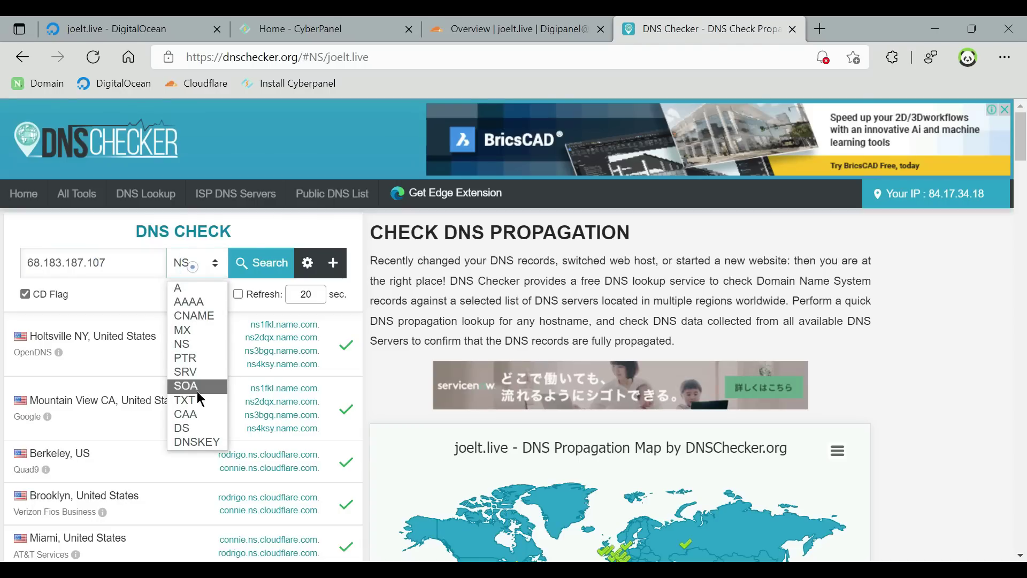
click(187, 358)
click(259, 265)
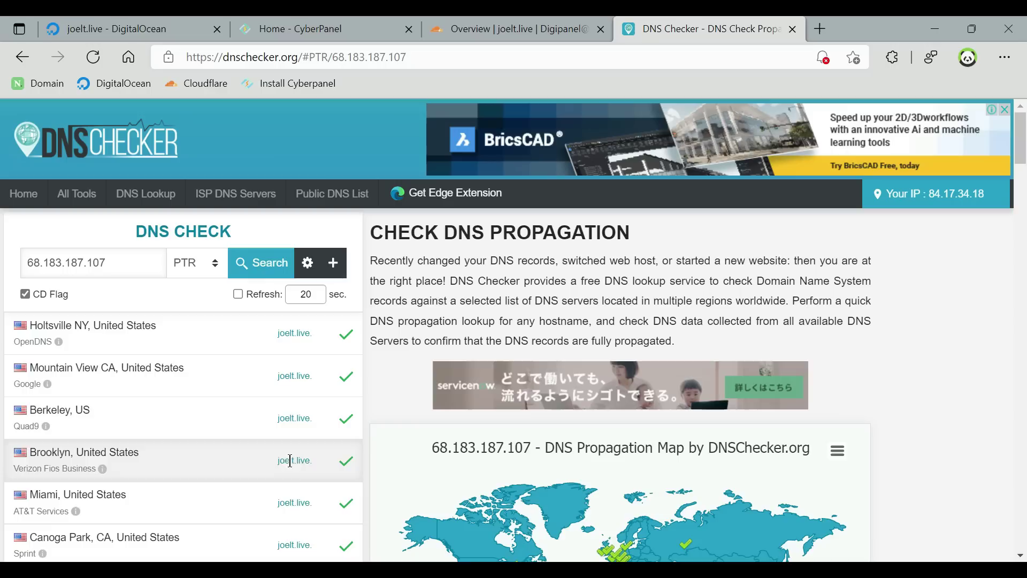
key(ctrl+w)
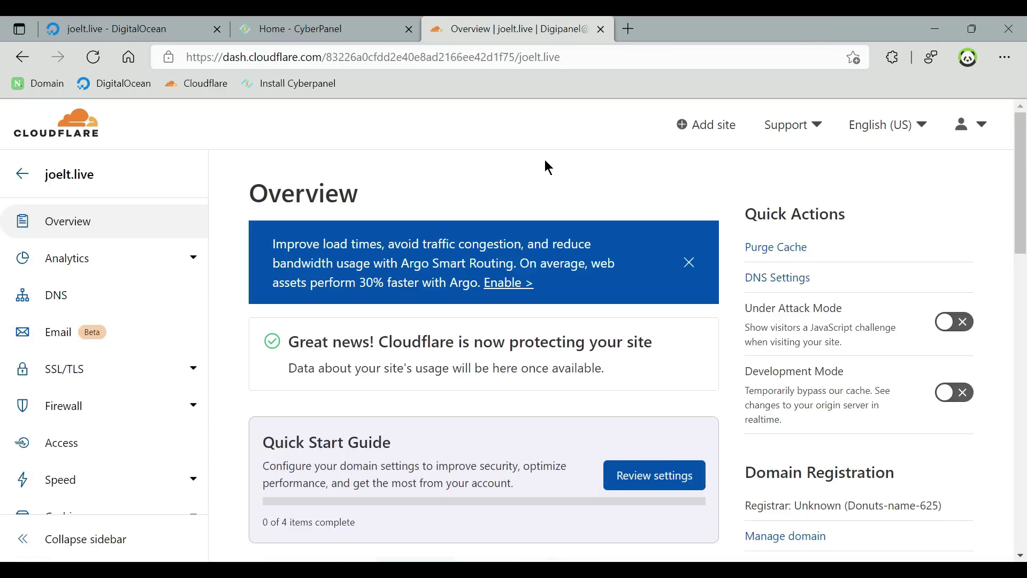
- Delete the wildcard, root and www A records pointing to 91.195.240.94
click(138, 310)
scroll(137, 304, down, 3)
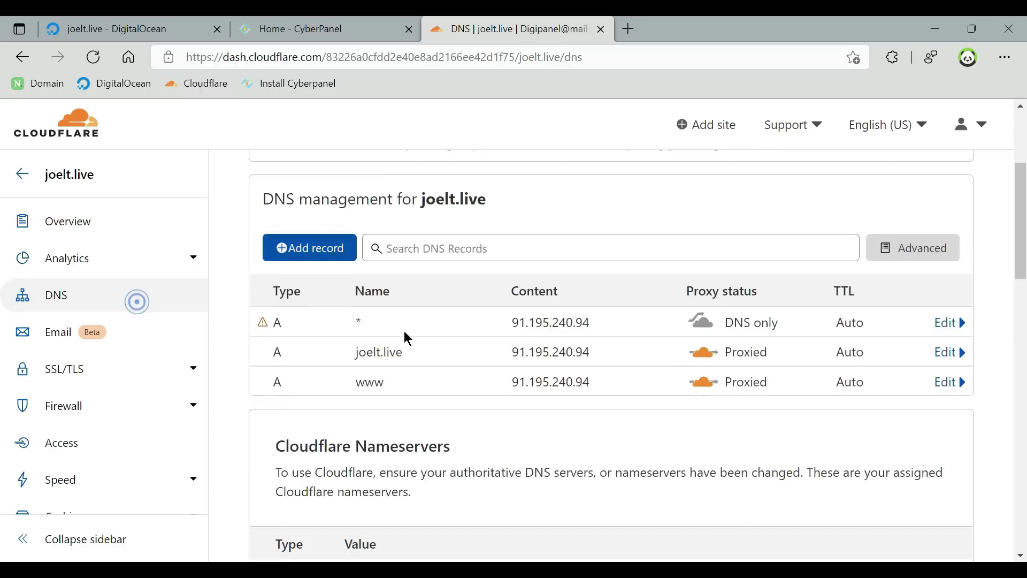
click(961, 321)
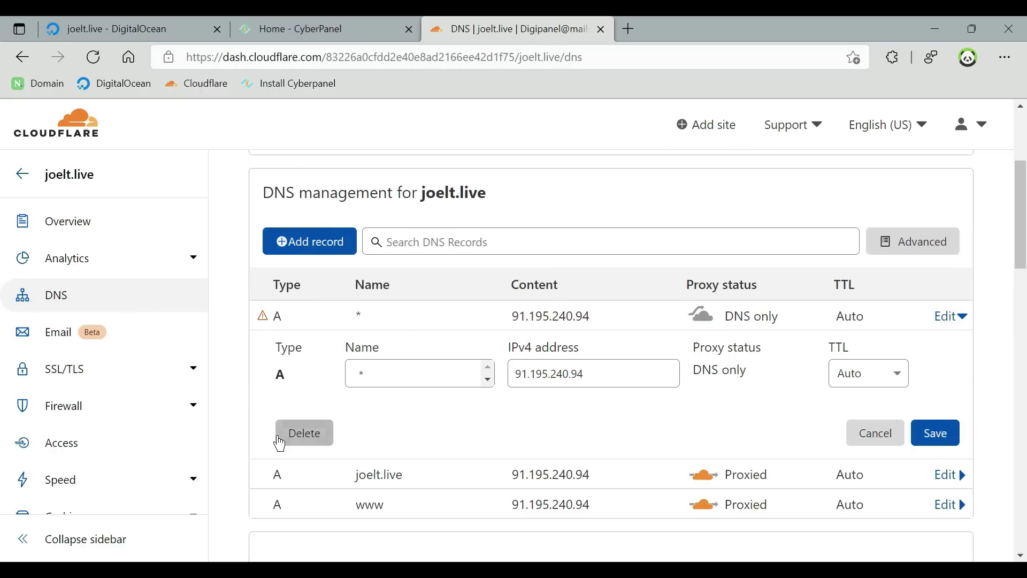
click(300, 431)
click(795, 402)
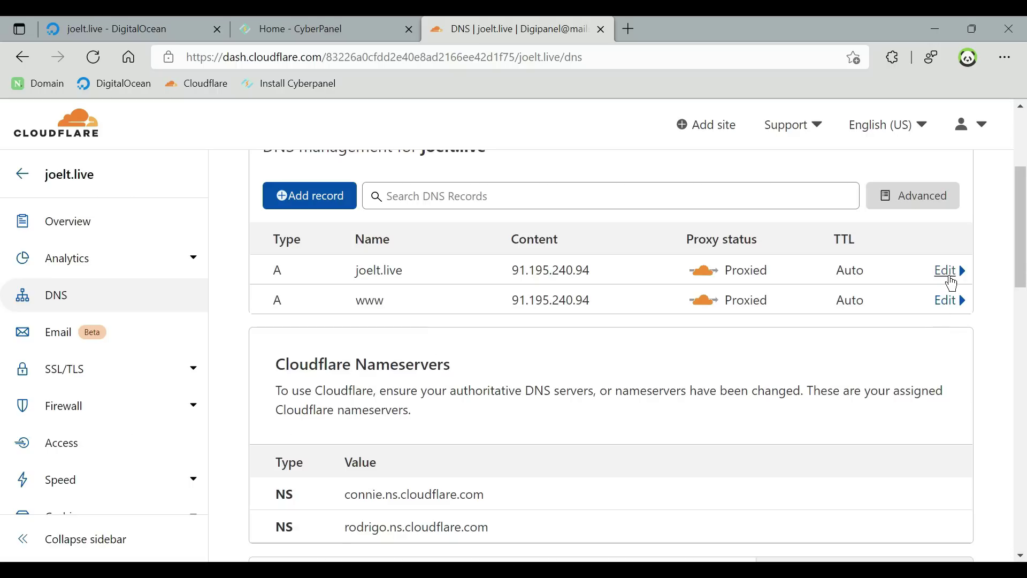
click(950, 271)
click(316, 386)
click(795, 402)
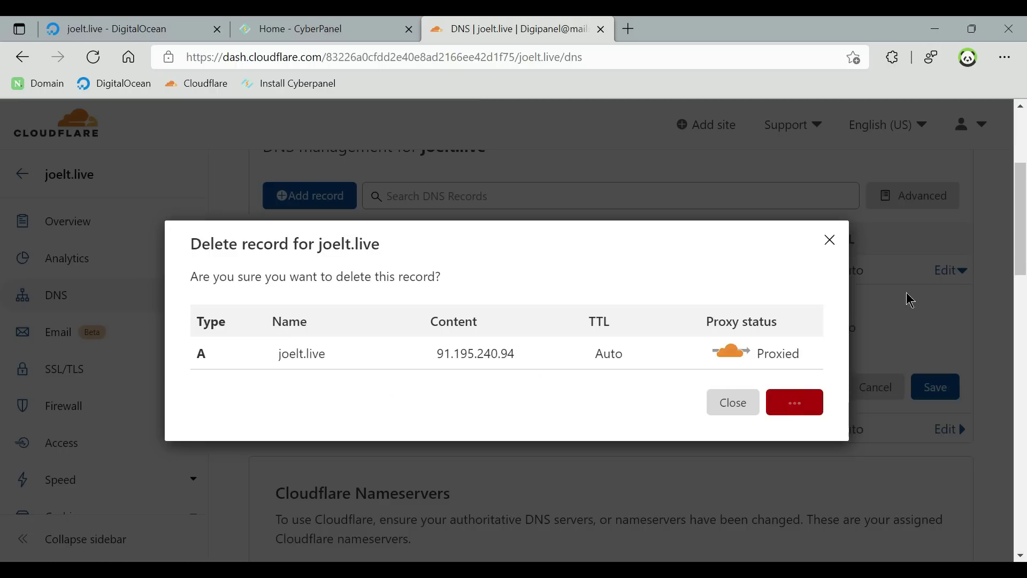
click(950, 270)
click(305, 387)
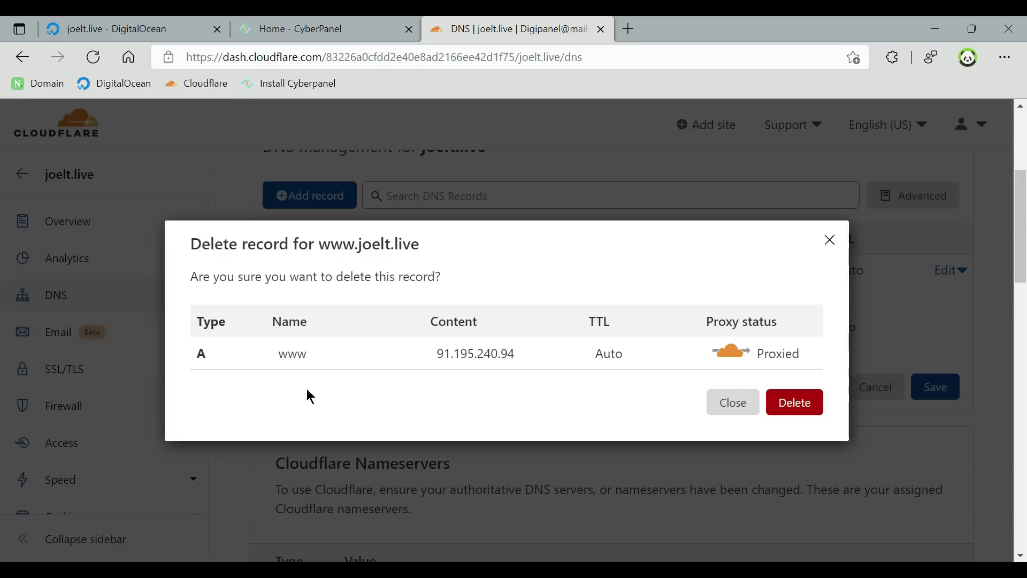
click(808, 407)
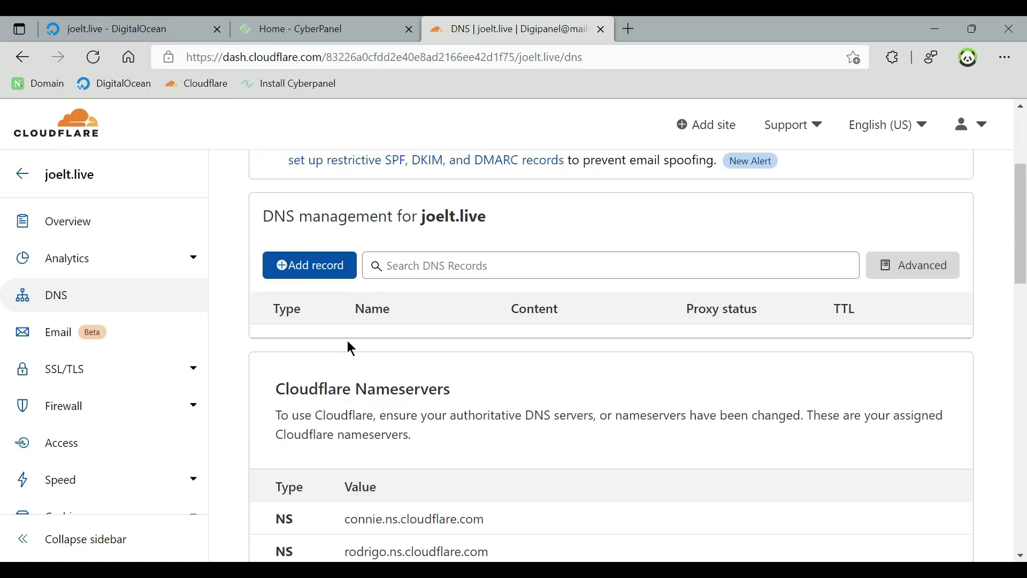
click(320, 266)
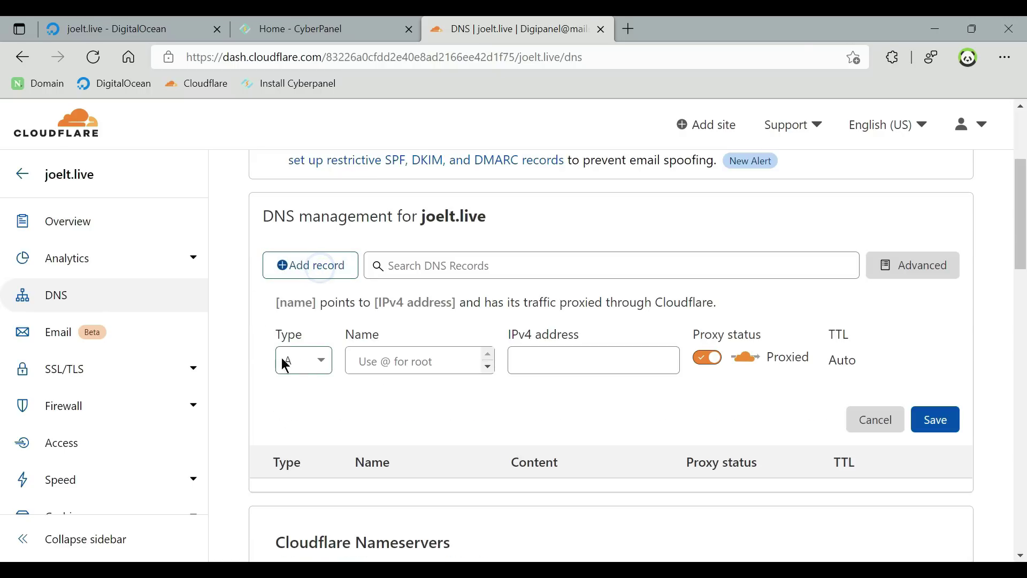
- Add a DNS-only A record named @ pointing to 68.183.187.107
click(377, 364)
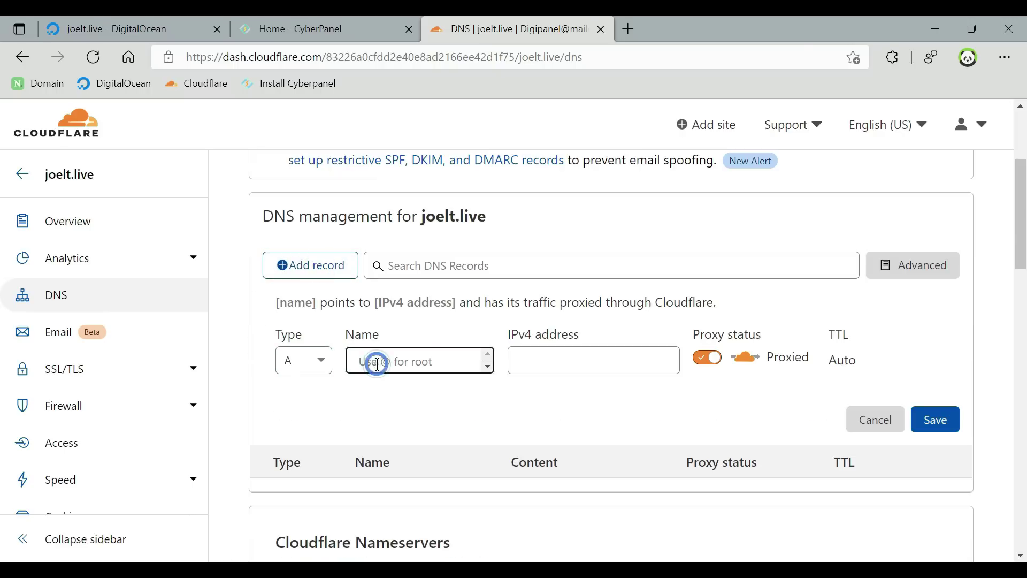
text(@)
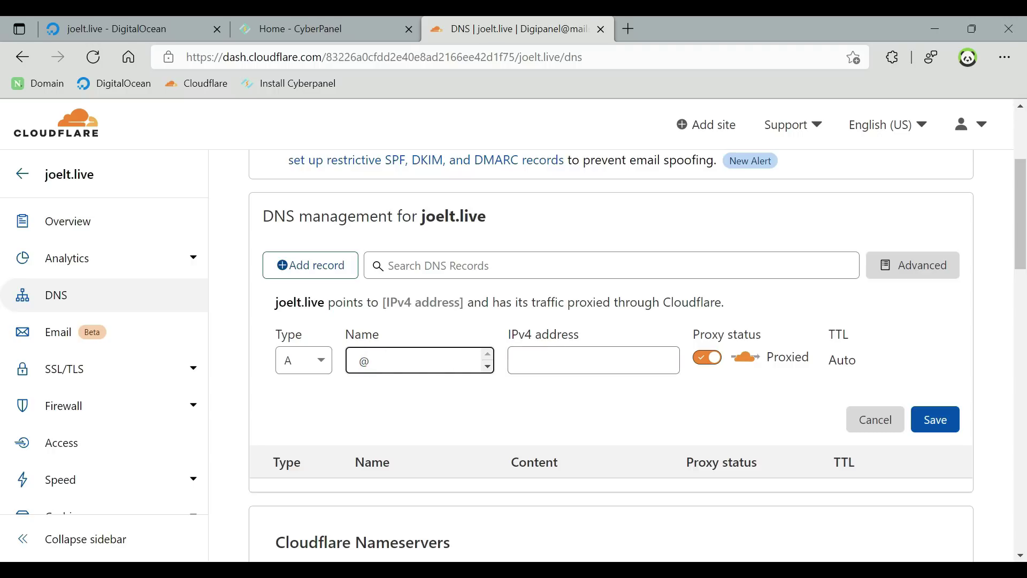
click(123, 28)
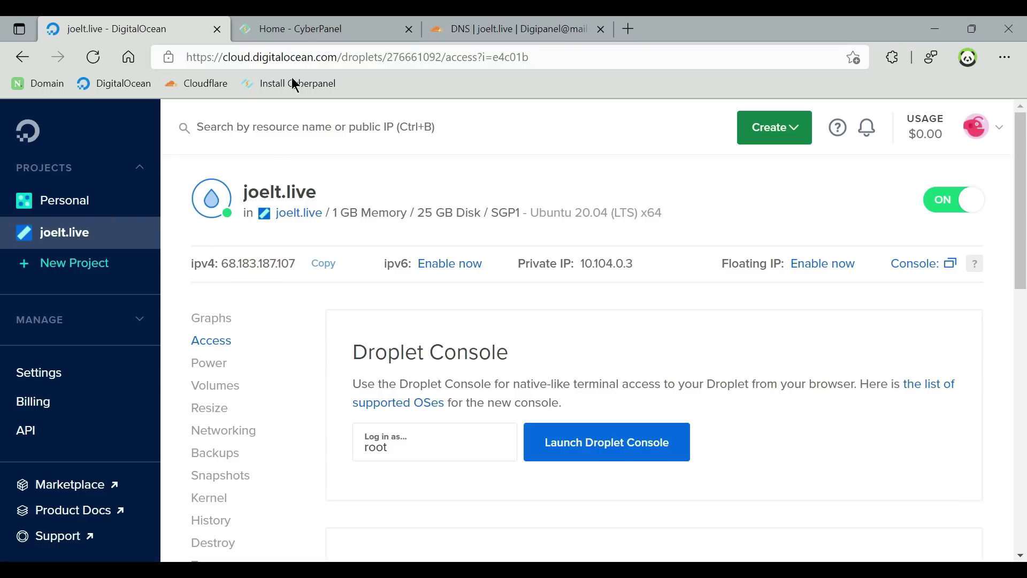
click(299, 28)
click(528, 28)
click(567, 360)
text(68.183.187.107)
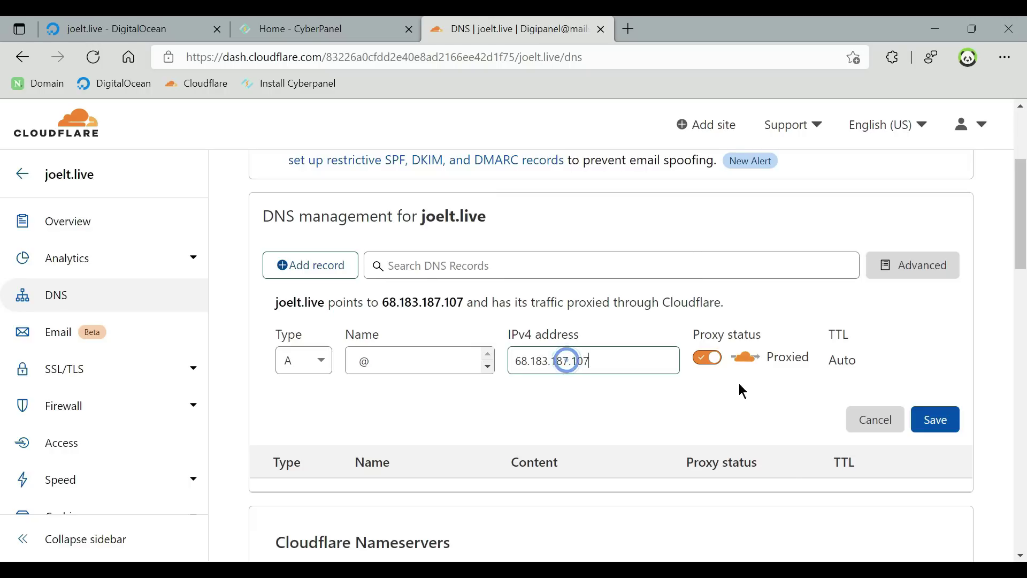
click(704, 359)
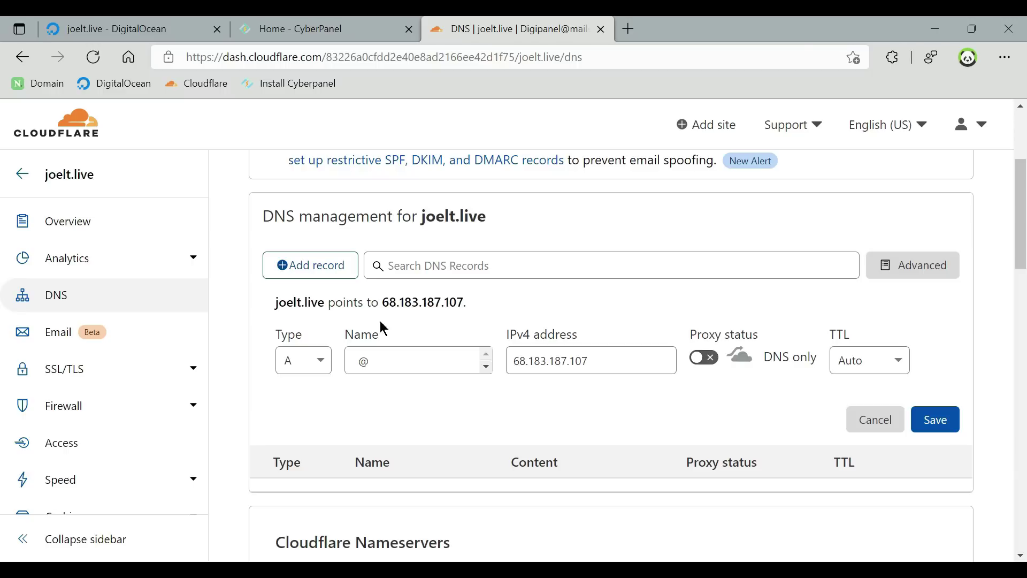
click(935, 419)
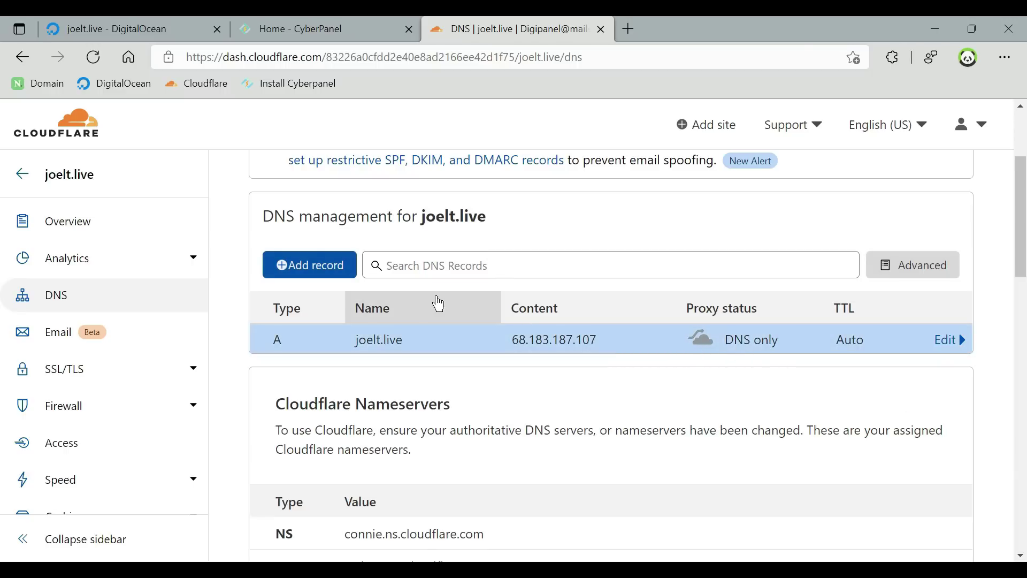
- Add a DNS-only CNAME record www targeting joelt.live, then switch to CyberPanel
click(332, 281)
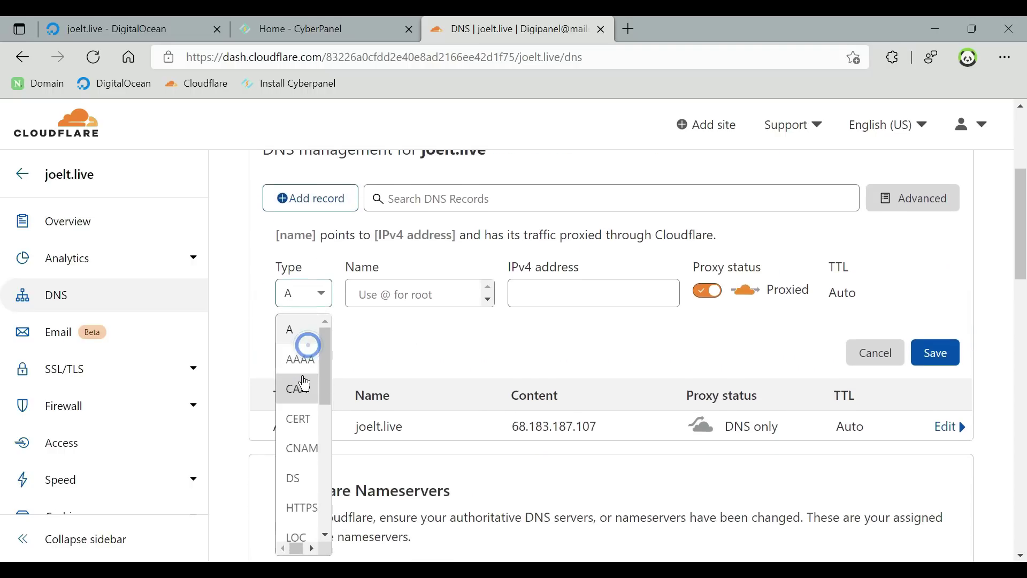
click(301, 448)
text(www)
click(559, 288)
text(joelt.live)
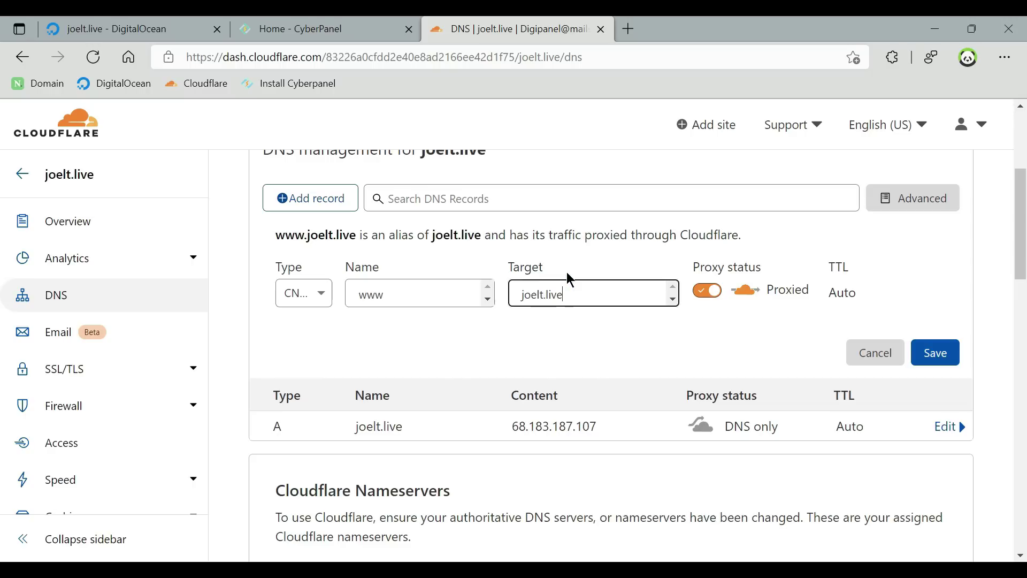
click(707, 291)
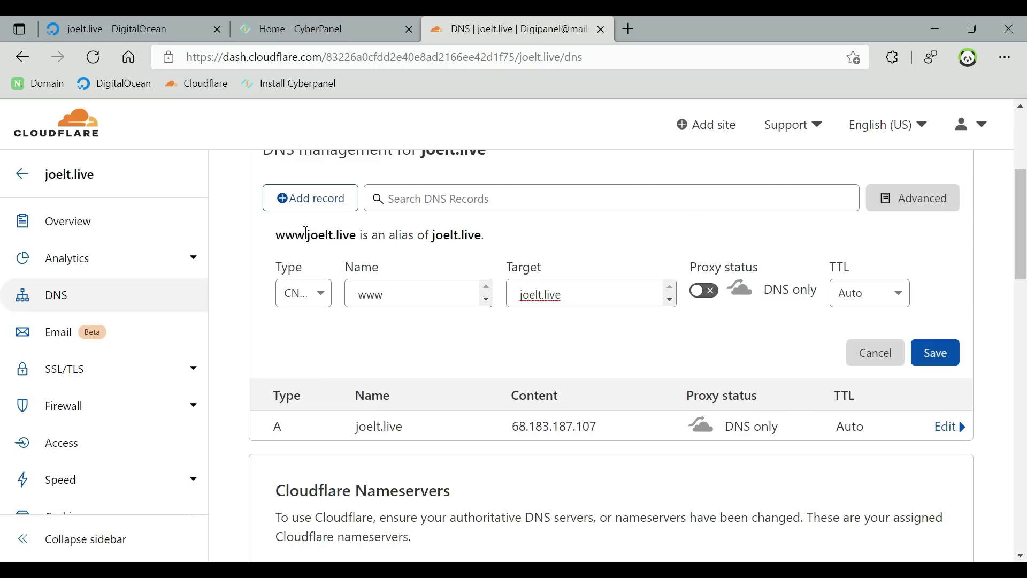
click(923, 352)
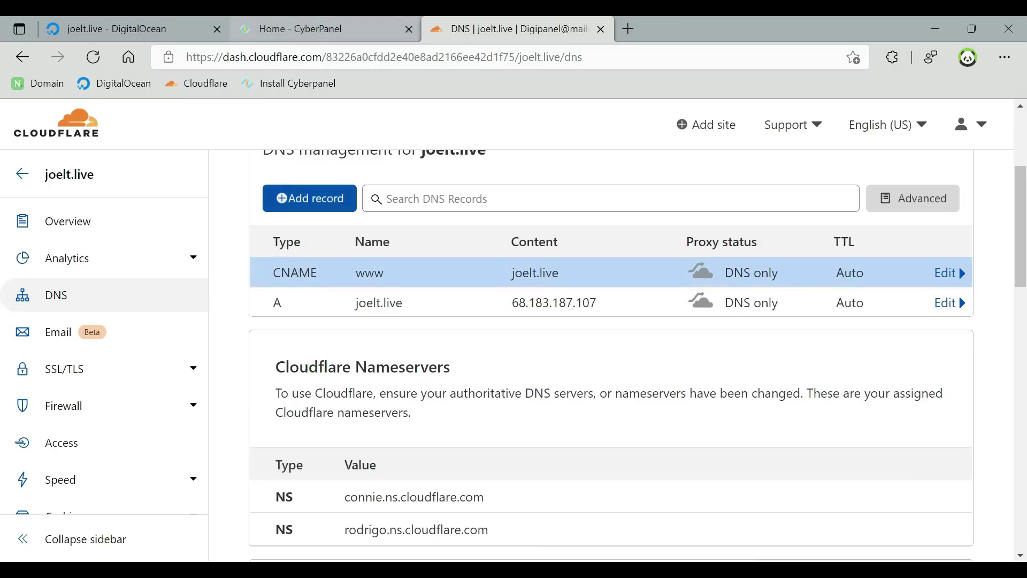
key(ctrl+shift+Tab)
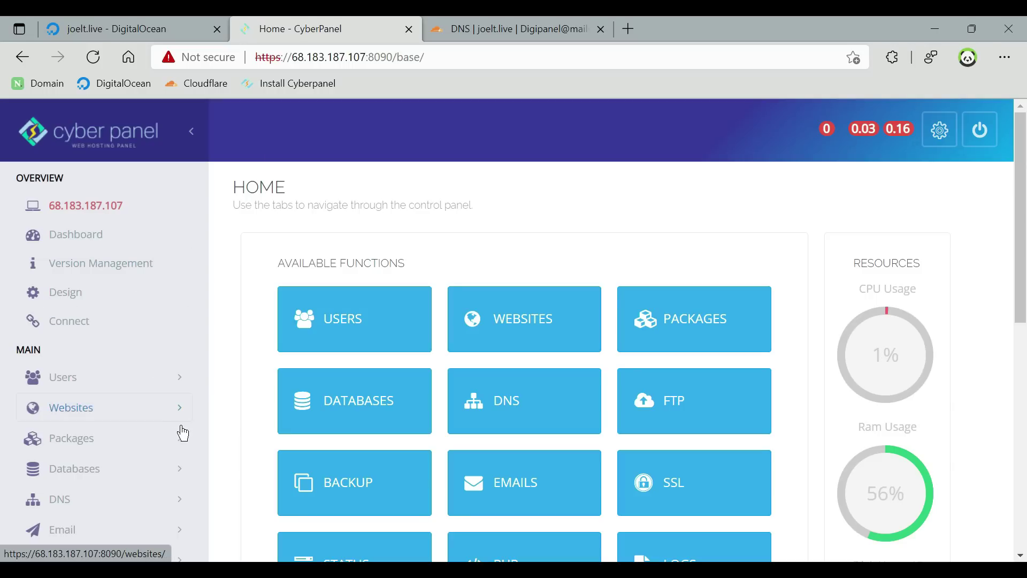
- Check the website list, then select joelt.live on Delete Website and confirm its deletion
click(160, 412)
click(95, 475)
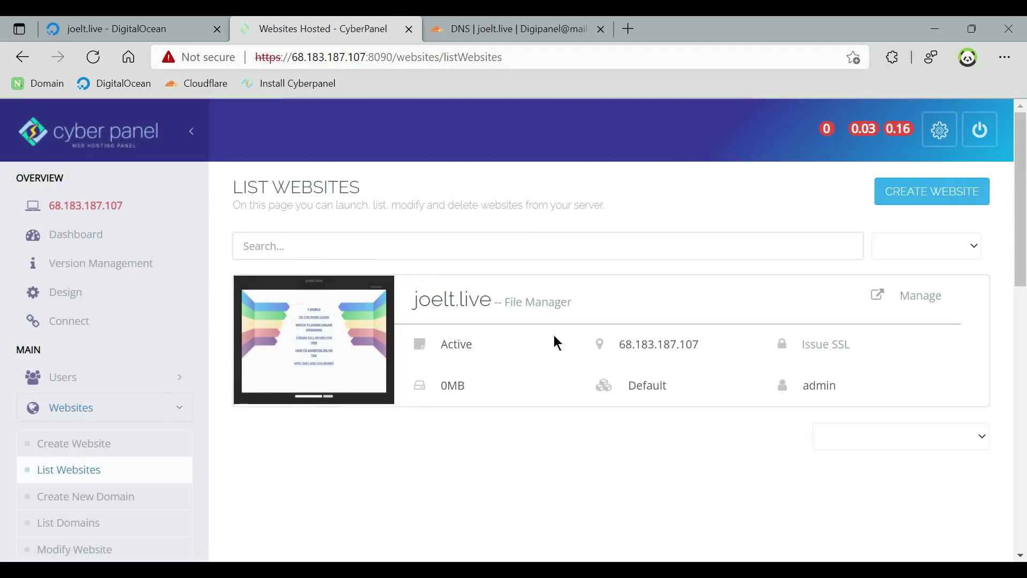
scroll(102, 453, down, 3)
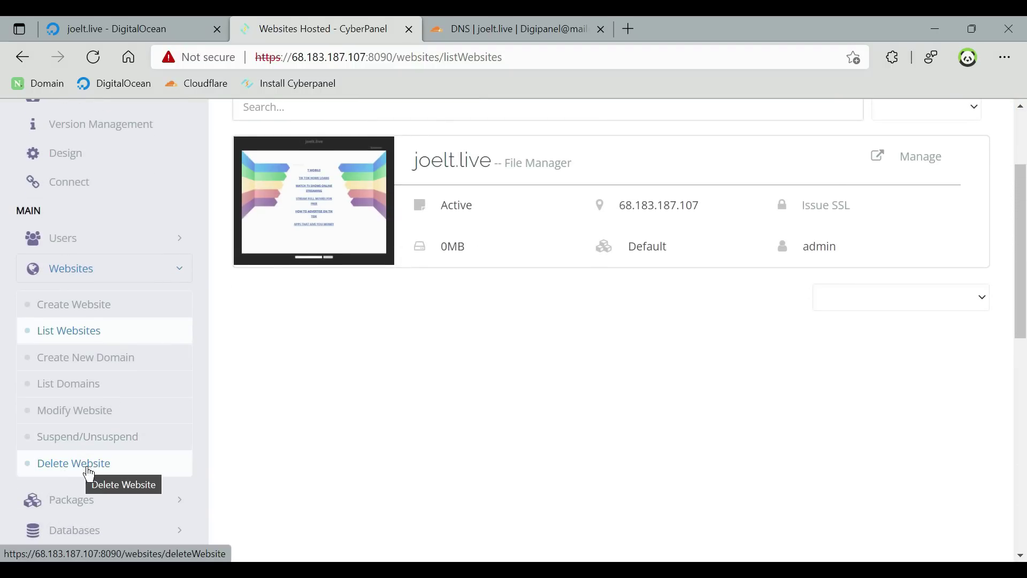
click(83, 469)
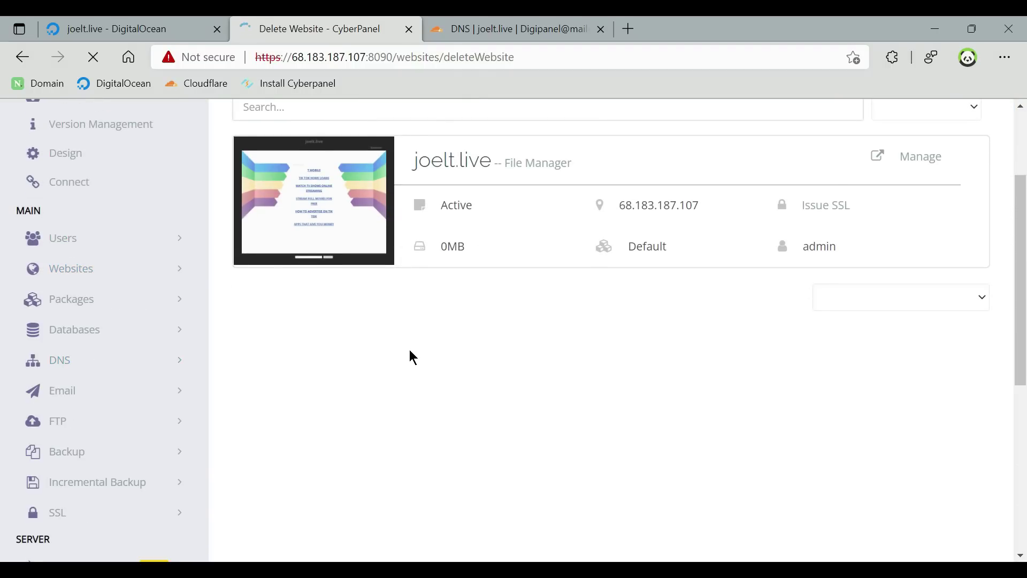
click(471, 324)
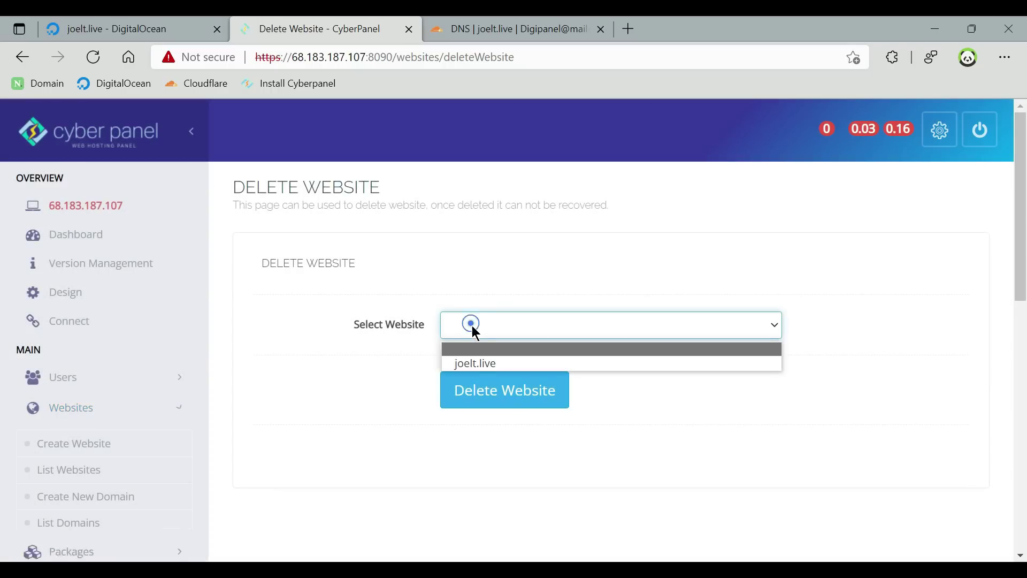
click(474, 359)
click(484, 395)
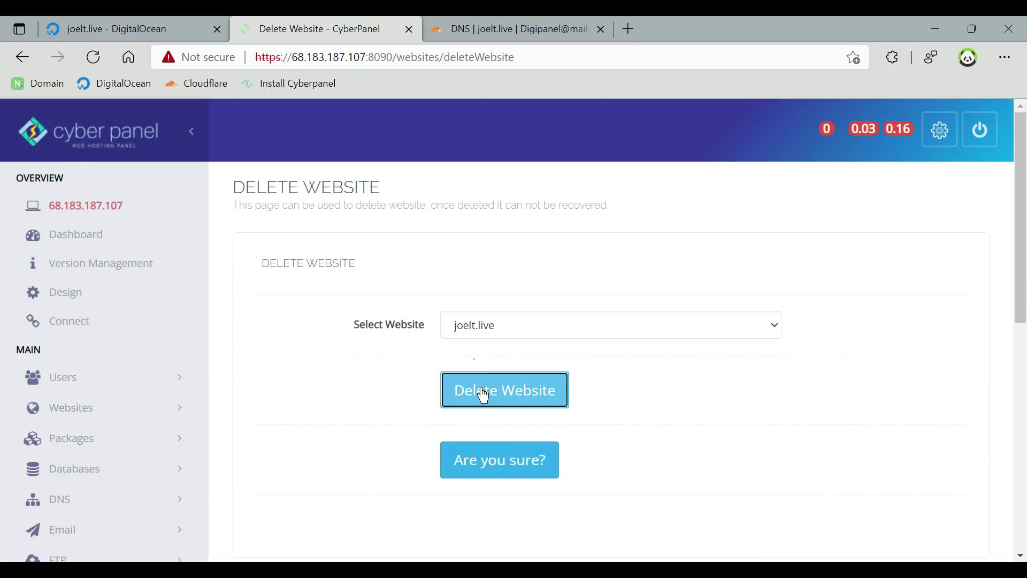
click(490, 465)
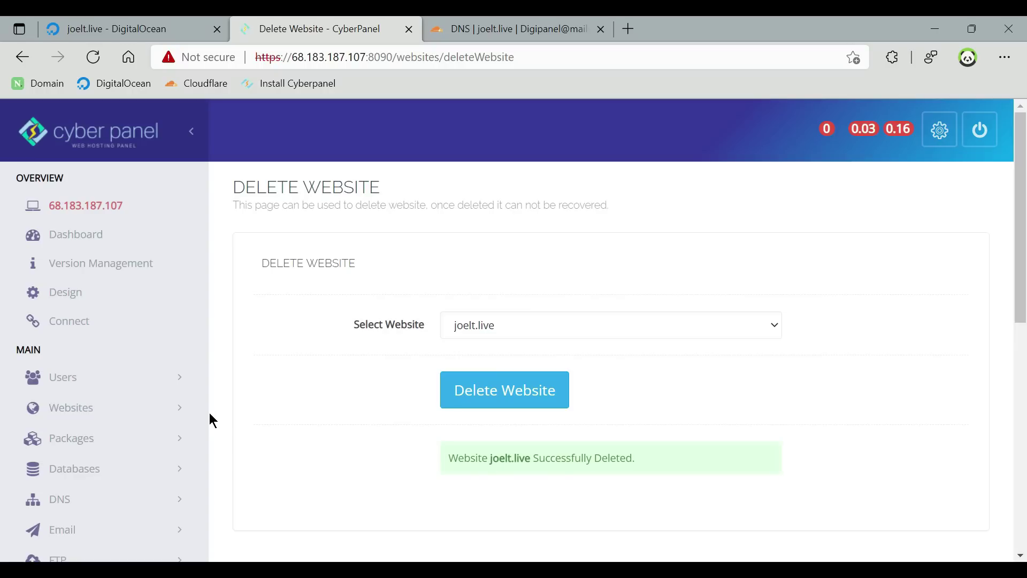
- Start a new website with the Default package and admin as owner
click(100, 410)
scroll(96, 408, down, 1)
click(98, 387)
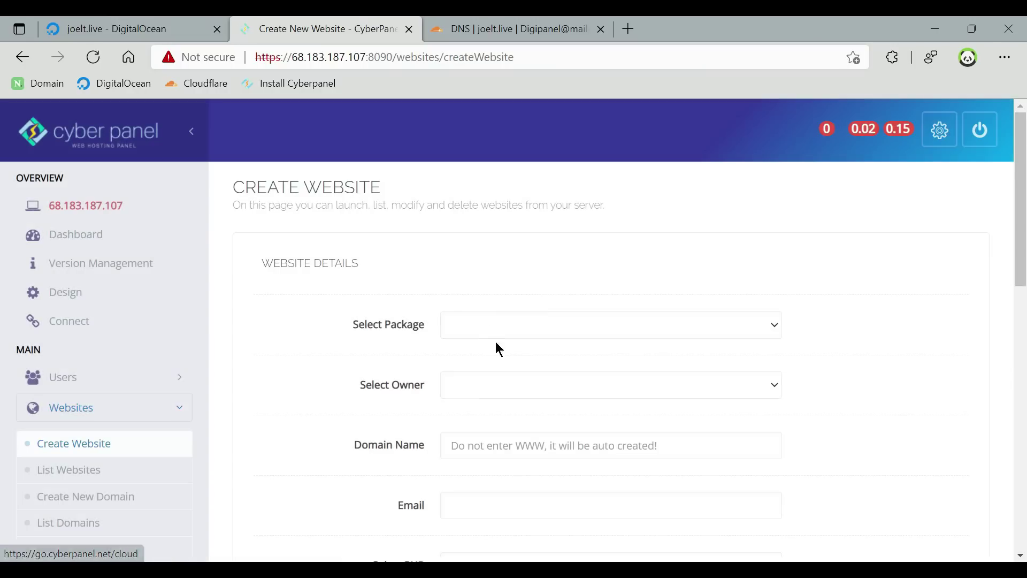
click(481, 326)
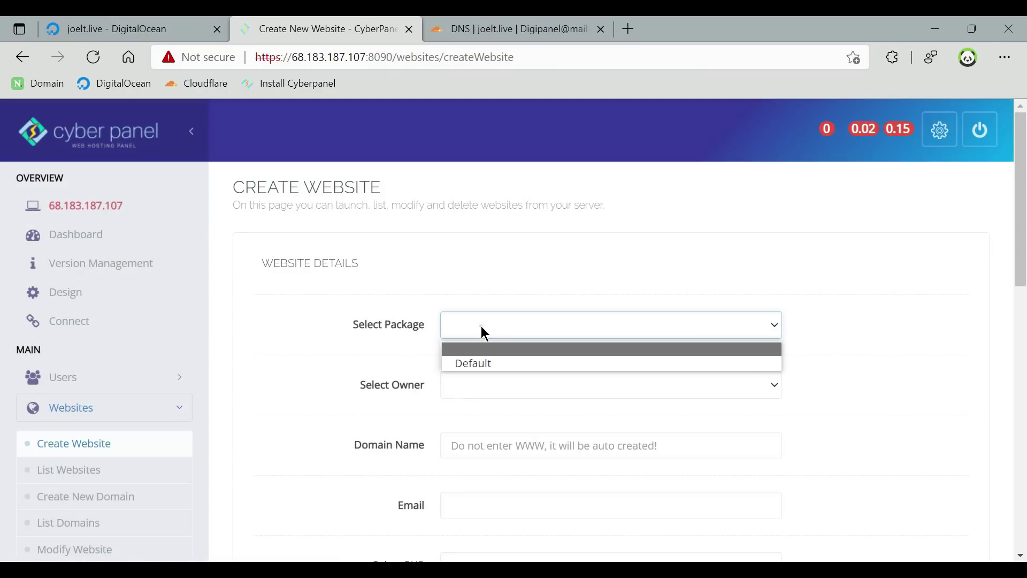
click(472, 364)
click(465, 384)
click(459, 422)
- Enter joelt.live as the domain name and fill in the contact e-mail
scroll(507, 368, down, 1)
click(506, 368)
text(joelt.live)
scroll(883, 367, down, 1)
click(592, 356)
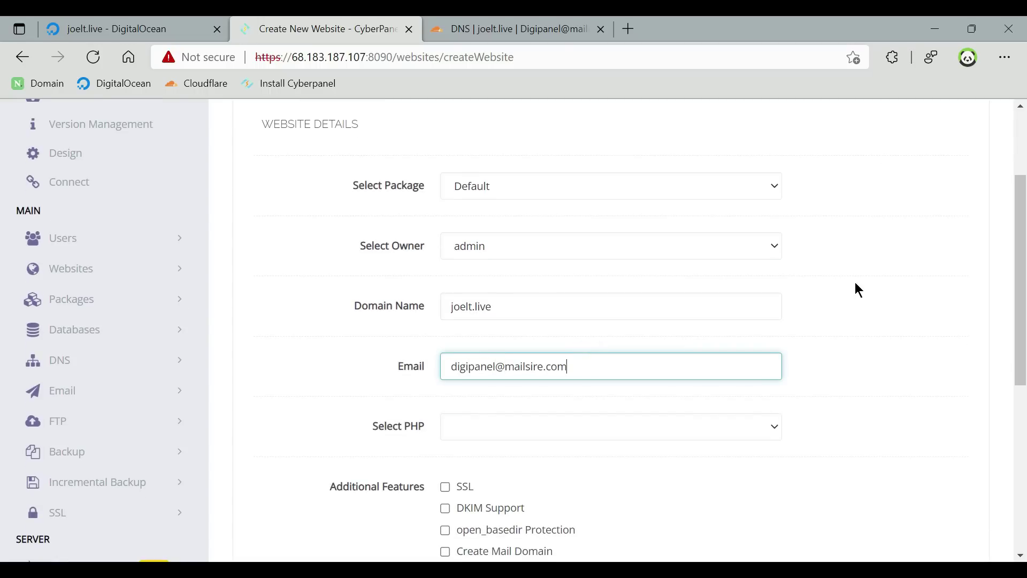
- Choose PHP 7.4, enable DKIM Support and create the website
click(756, 429)
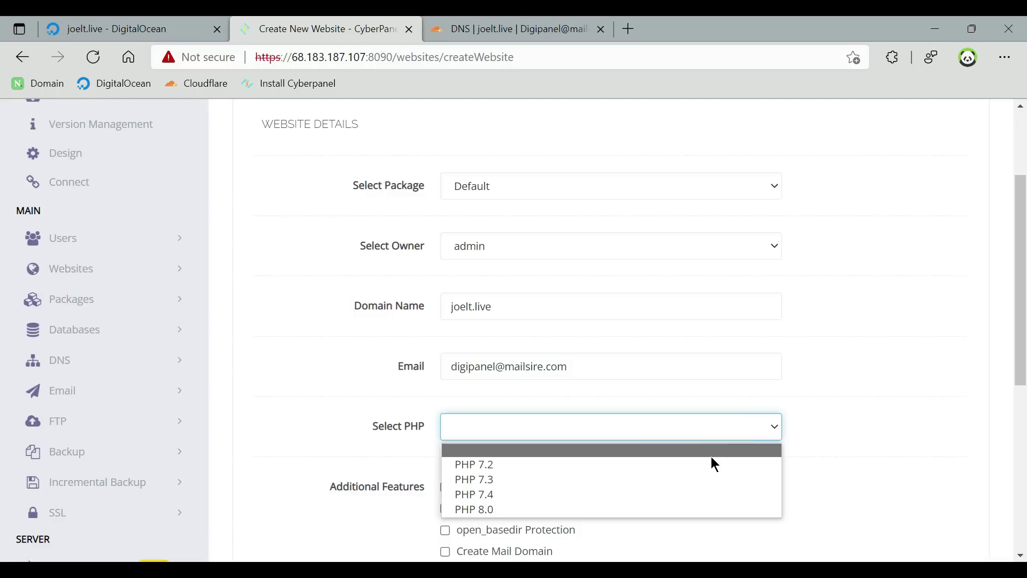
click(499, 494)
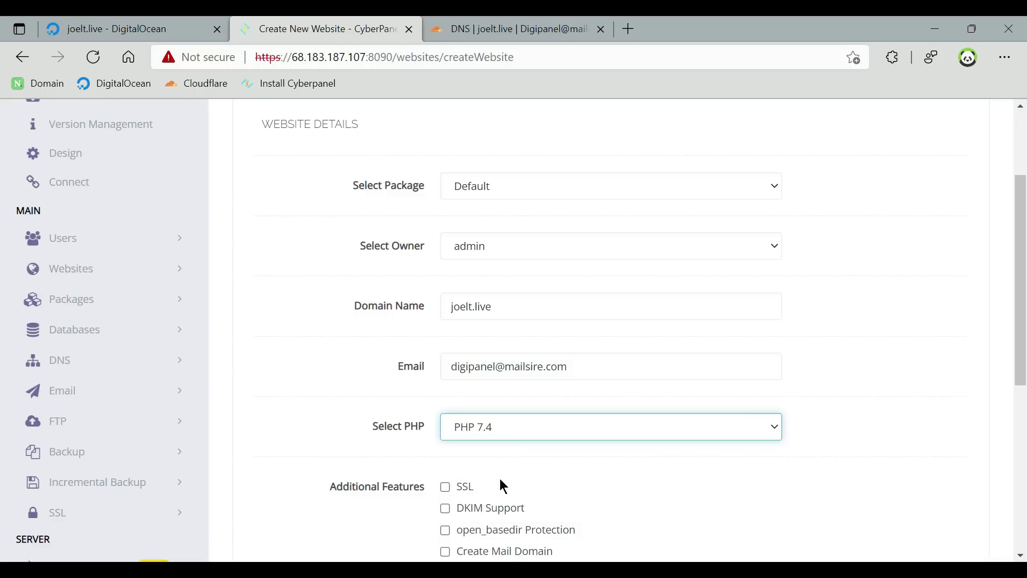
scroll(513, 447, down, 2)
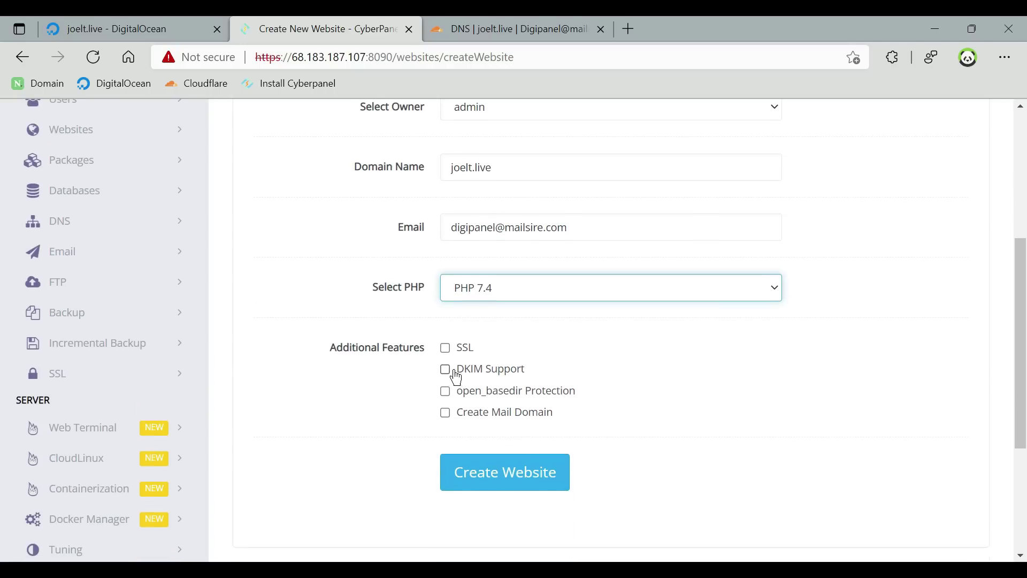
click(478, 372)
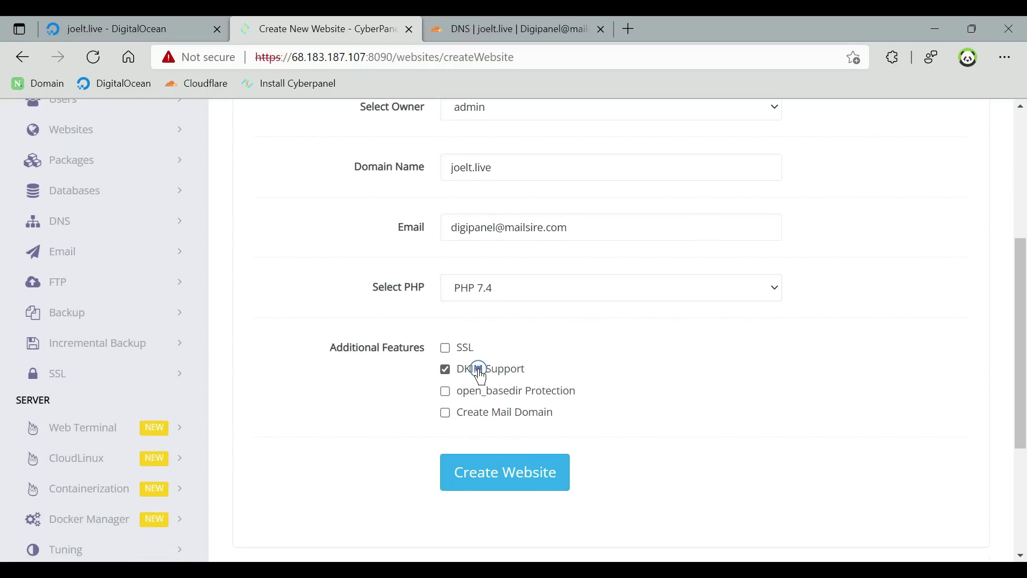
click(500, 476)
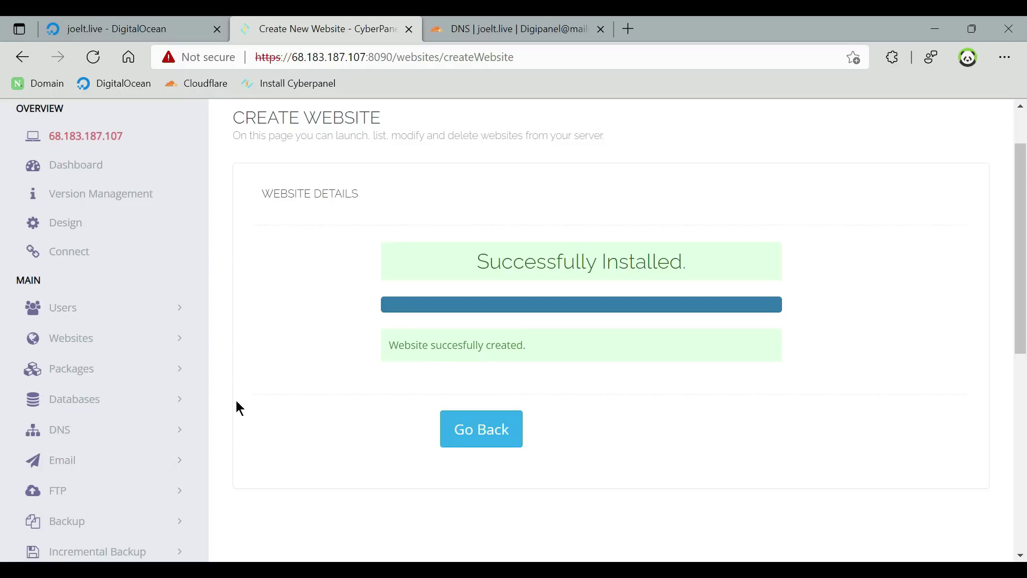
- On SSL > Manage SSL, select joelt.live and issue its certificate
scroll(83, 332, down, 4)
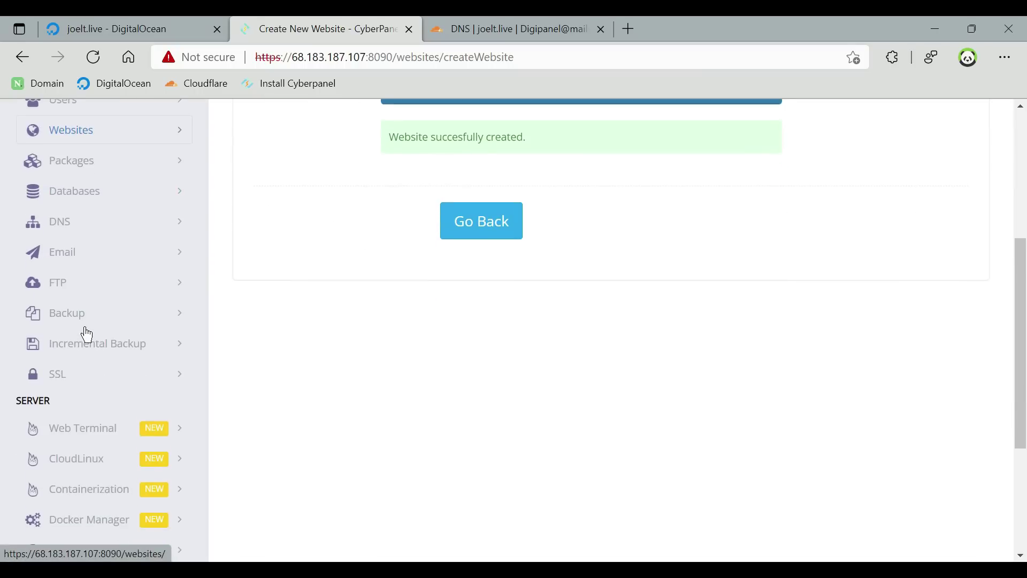
click(50, 373)
scroll(88, 376, down, 1)
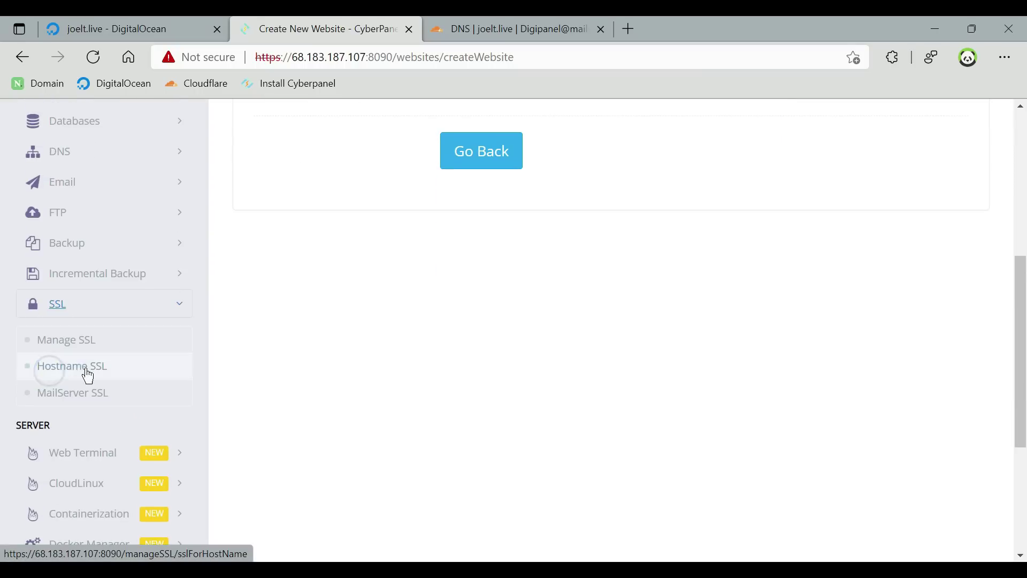
click(77, 343)
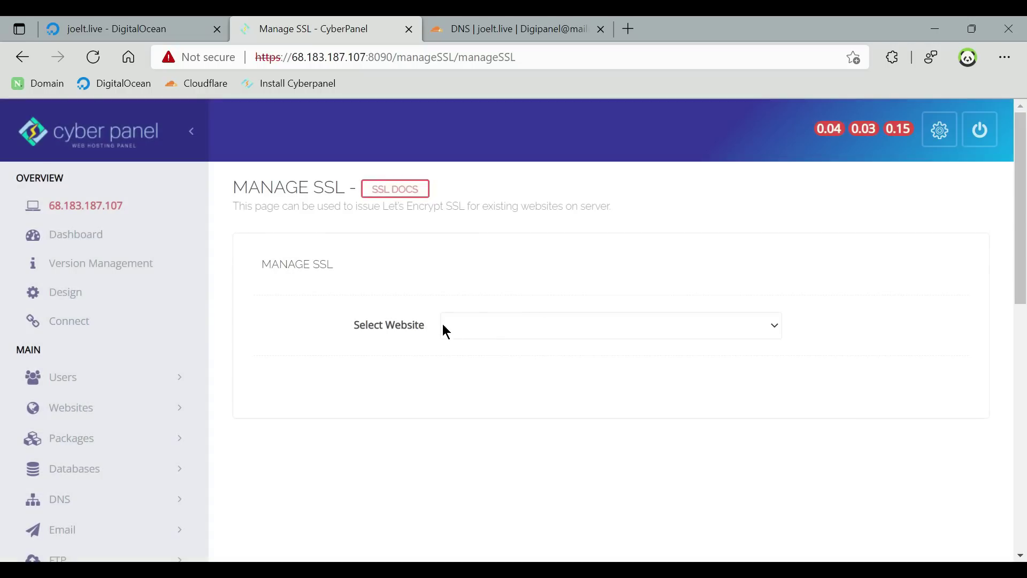
click(493, 336)
click(485, 360)
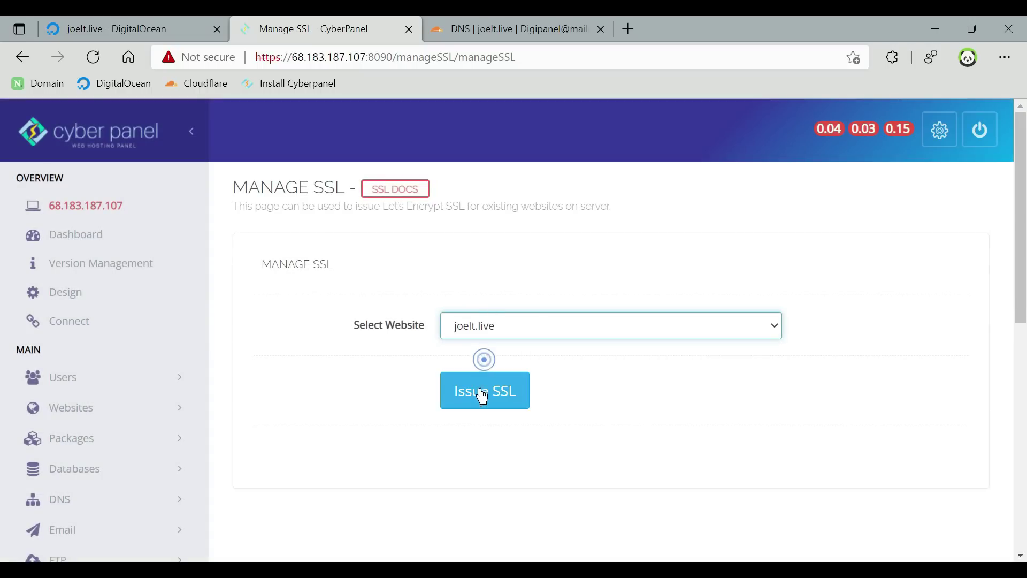
click(480, 401)
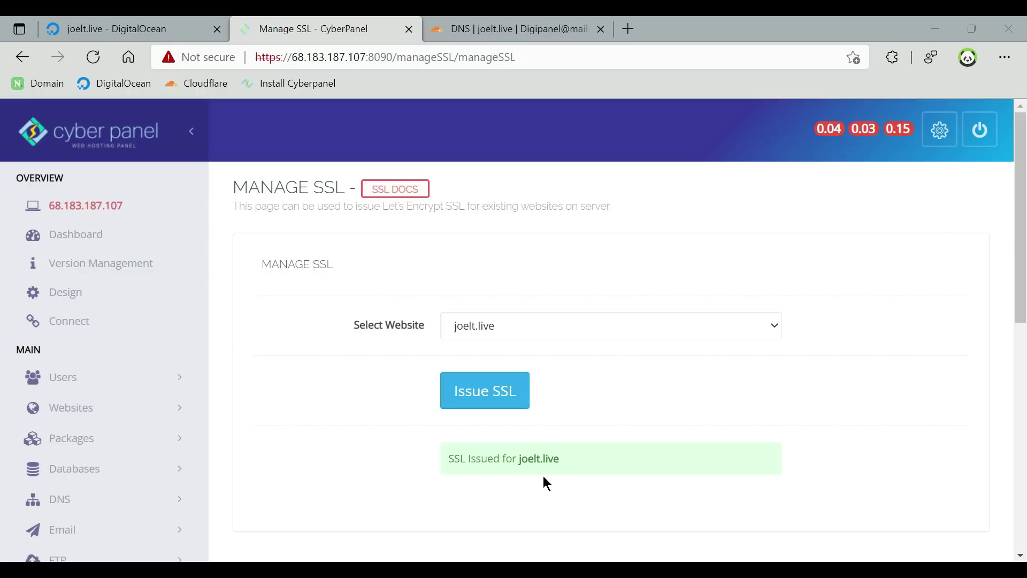
- Set joelt.live's Cloudflare SSL/TLS encryption mode to Full, then return to CyberPanel
key(ctrl+Tab)
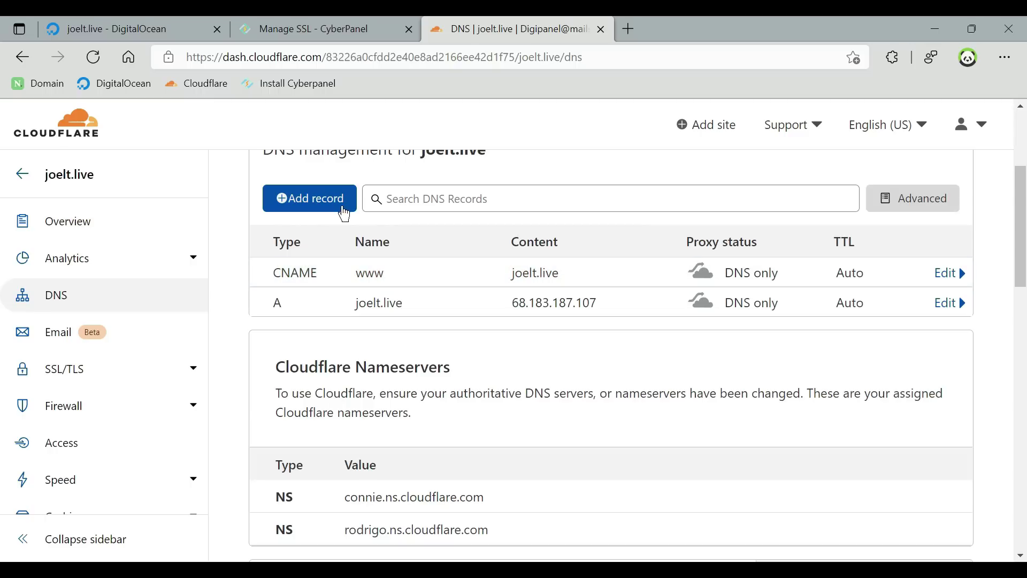
click(119, 381)
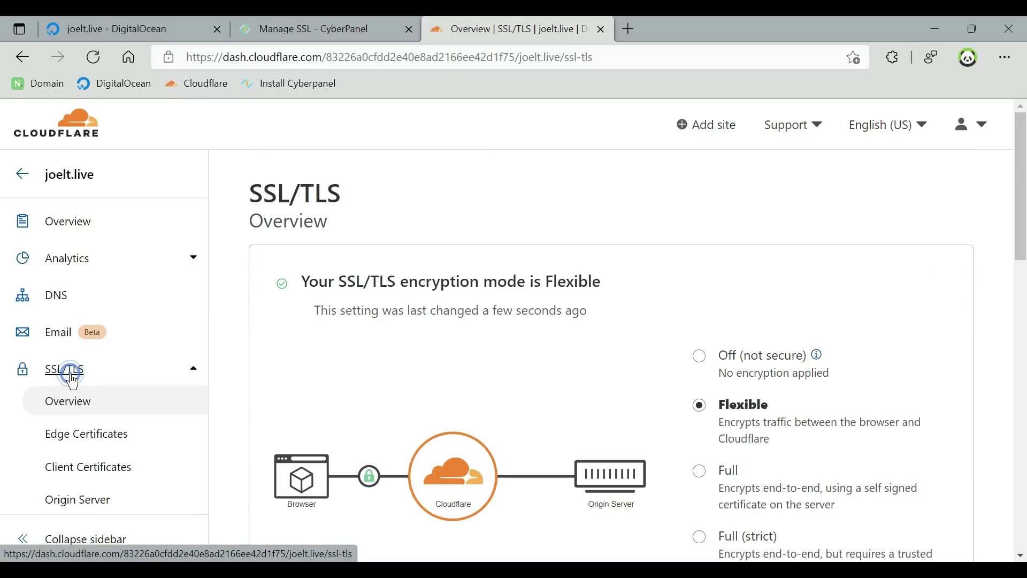
click(701, 472)
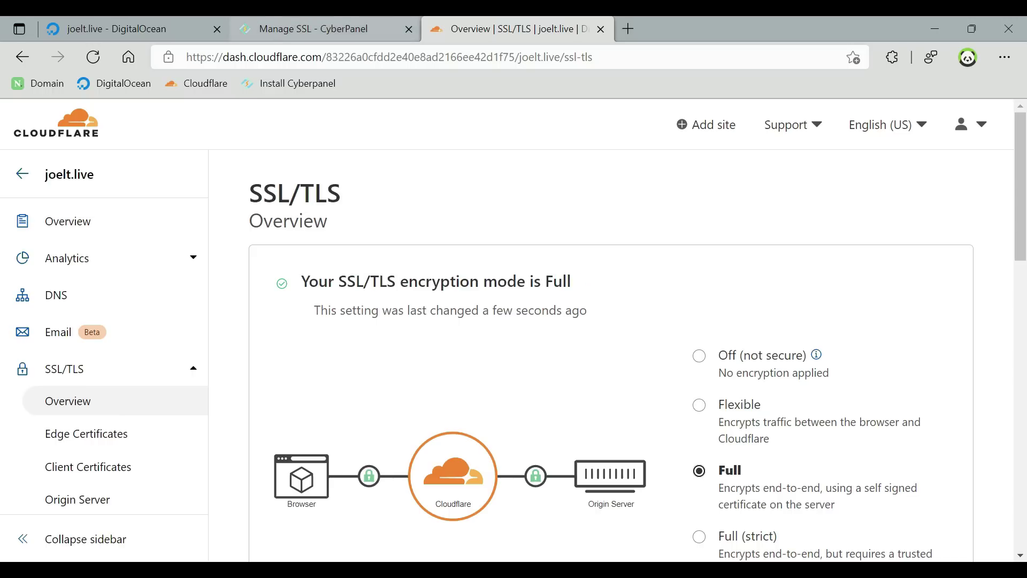
click(323, 29)
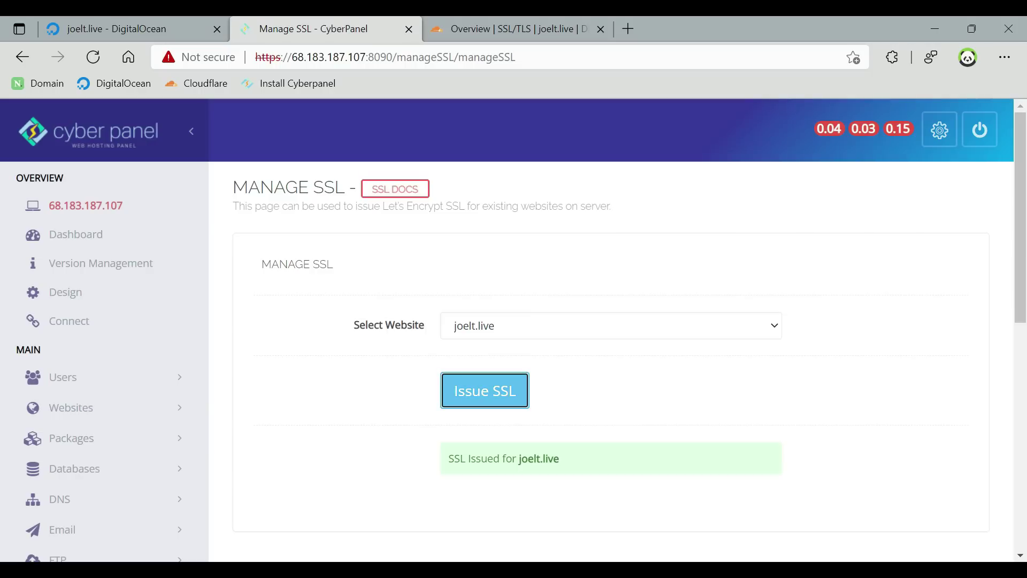
- Open joelt.live's Manage page from List Websites and scroll to Application Installer
click(104, 409)
click(91, 471)
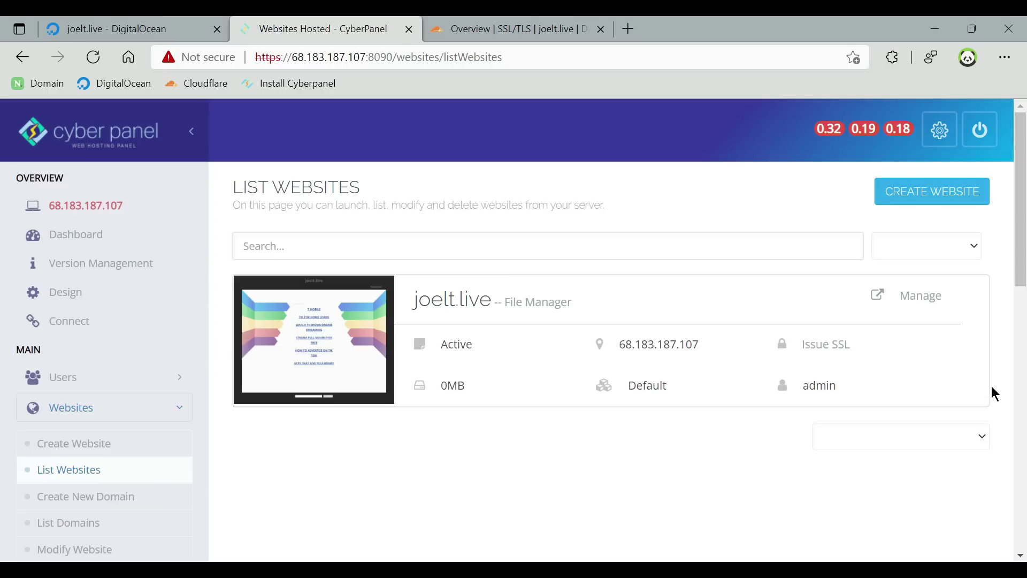
click(913, 303)
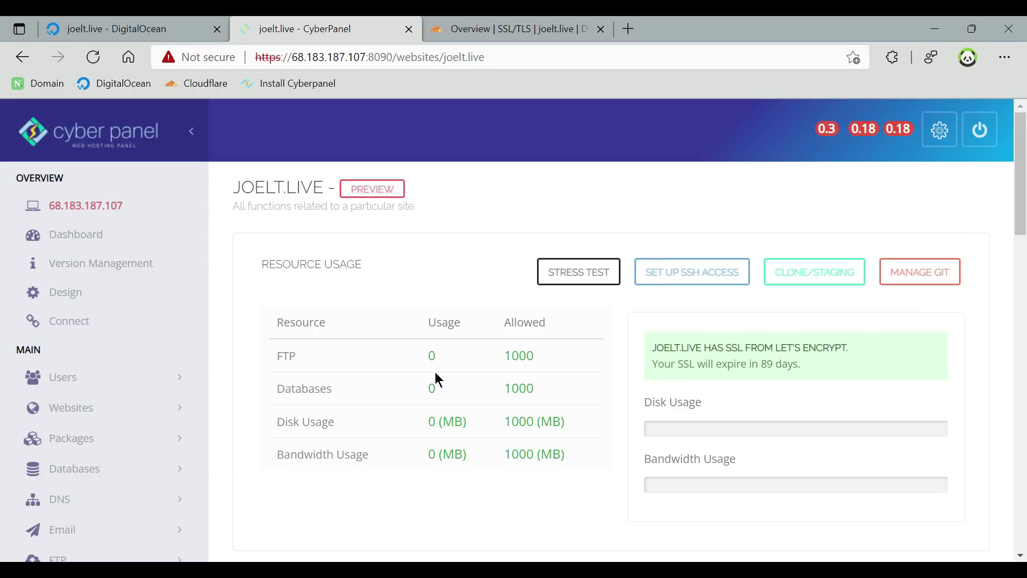
scroll(436, 377, down, 20)
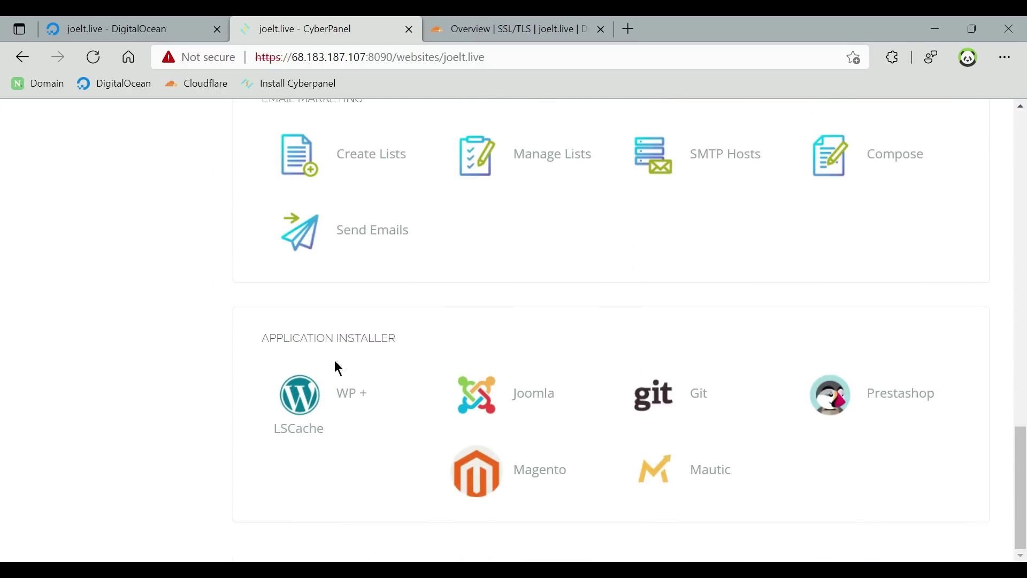
- Install WP + LSCache titled 'My Website' with an admin username, password and e-mail
click(306, 405)
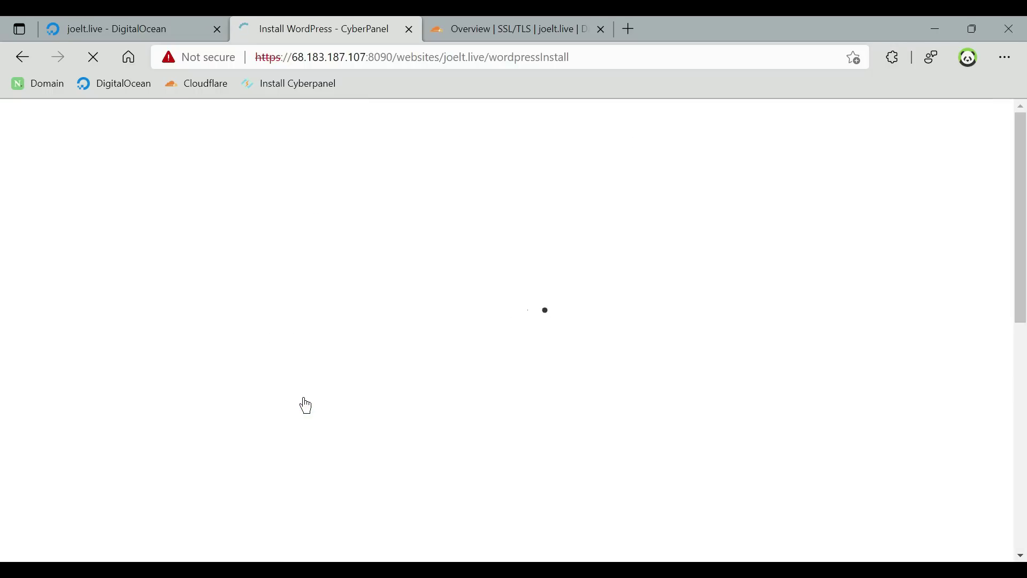
text(M)
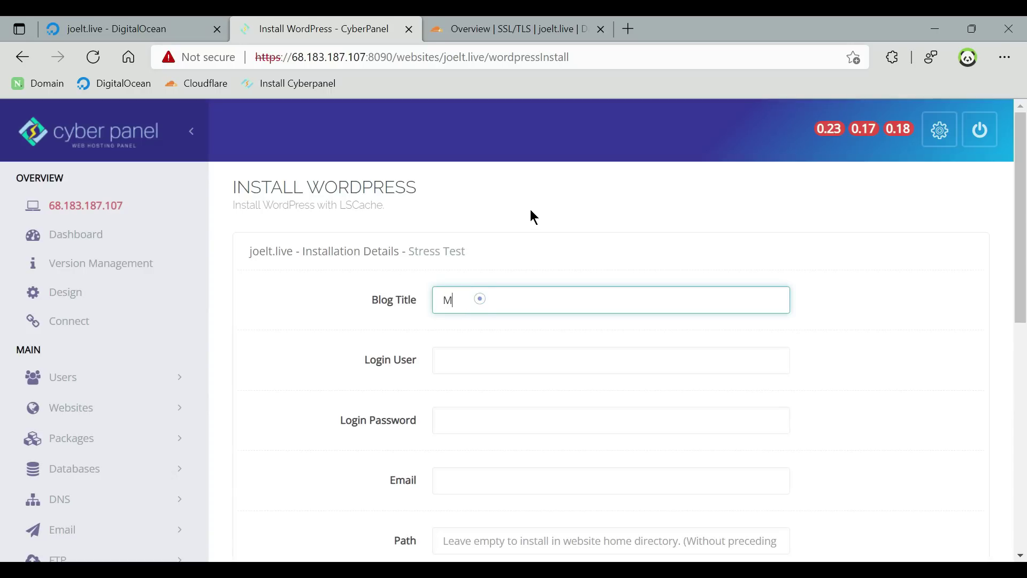
text(y Website)
click(522, 361)
text(joel)
key(Tab)
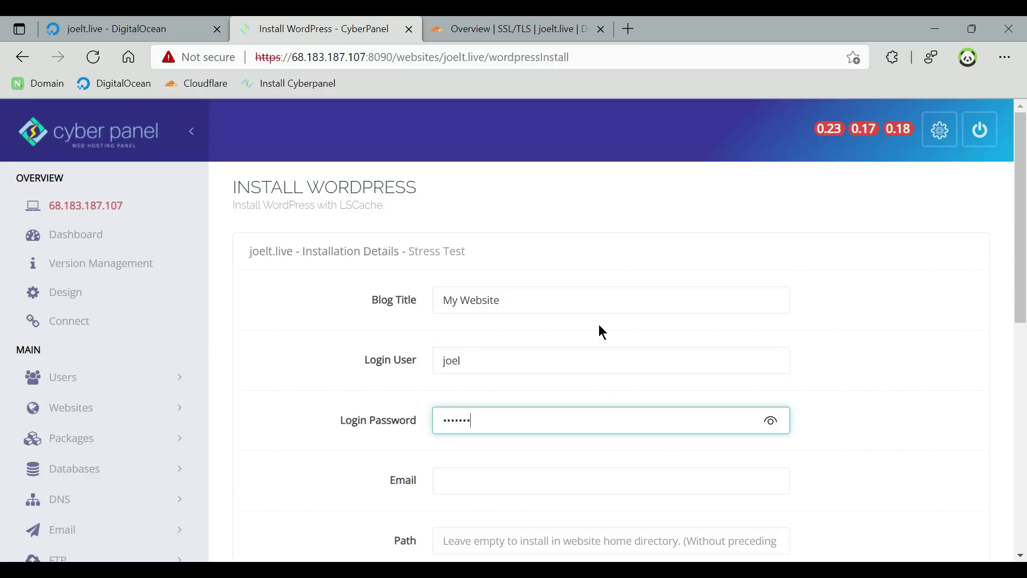
scroll(598, 323, down, 1)
click(549, 409)
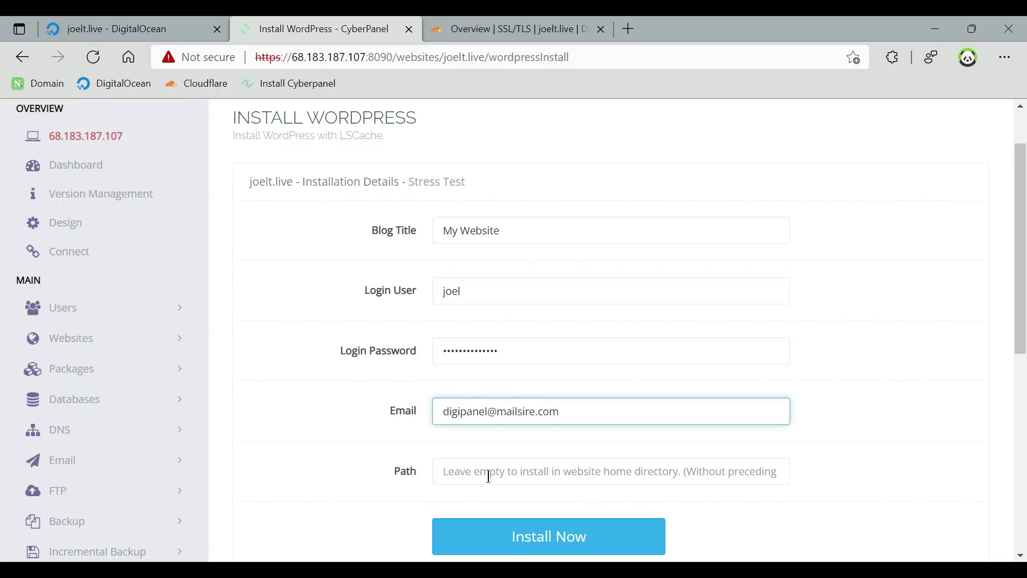
click(553, 546)
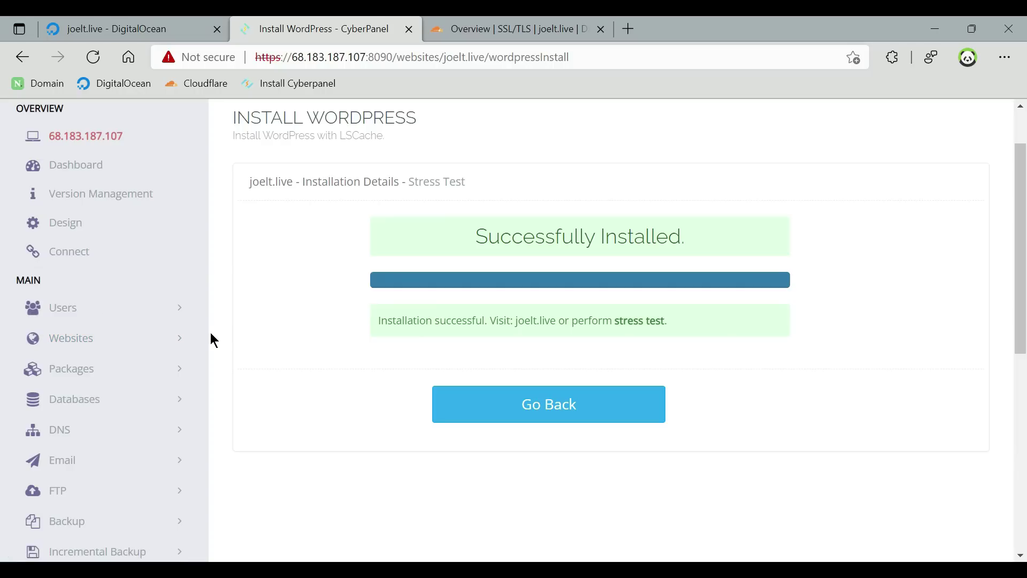
- Open the Rewrite Rules editor on joelt.live's management page
click(128, 341)
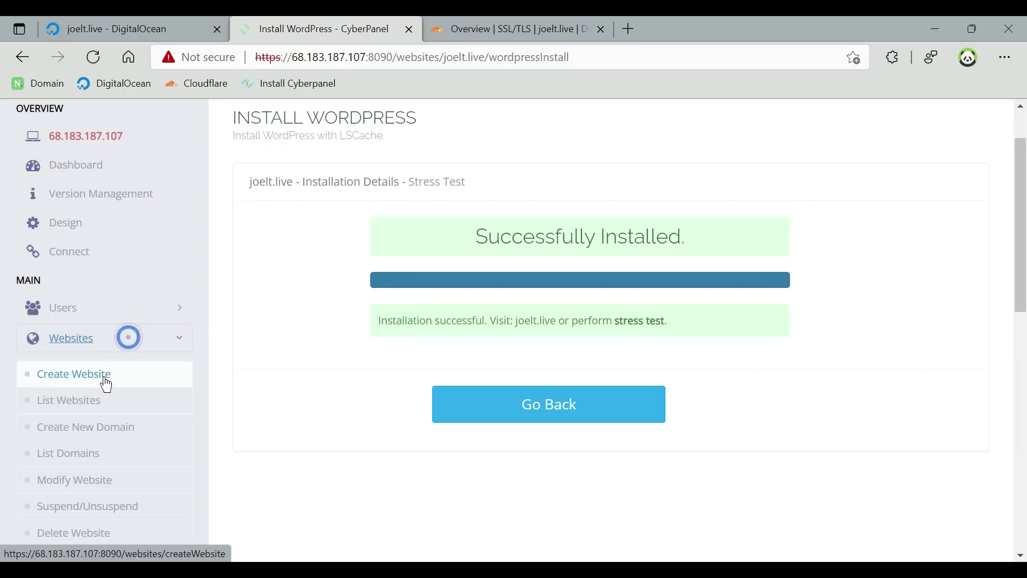
click(94, 413)
click(128, 335)
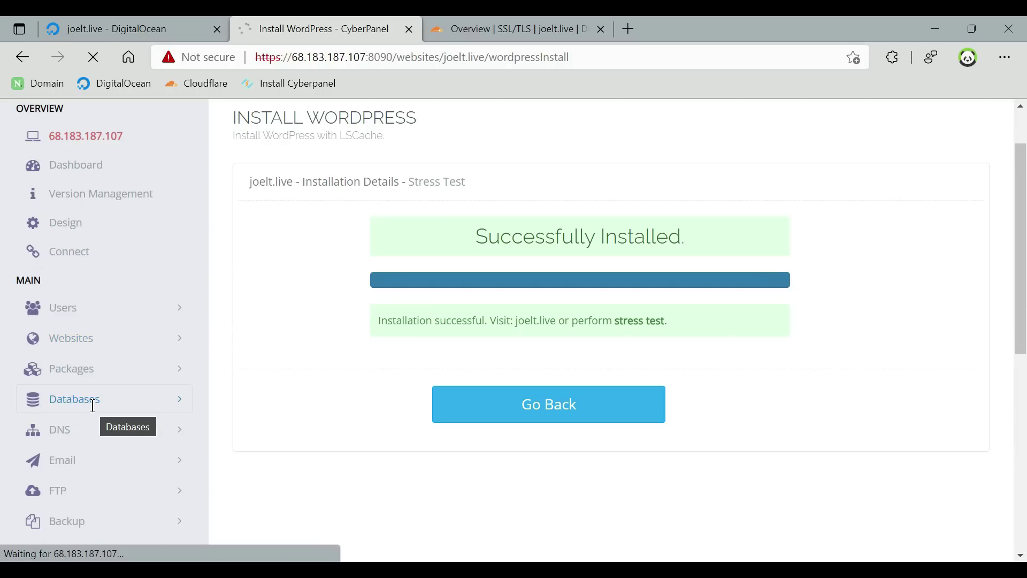
click(920, 297)
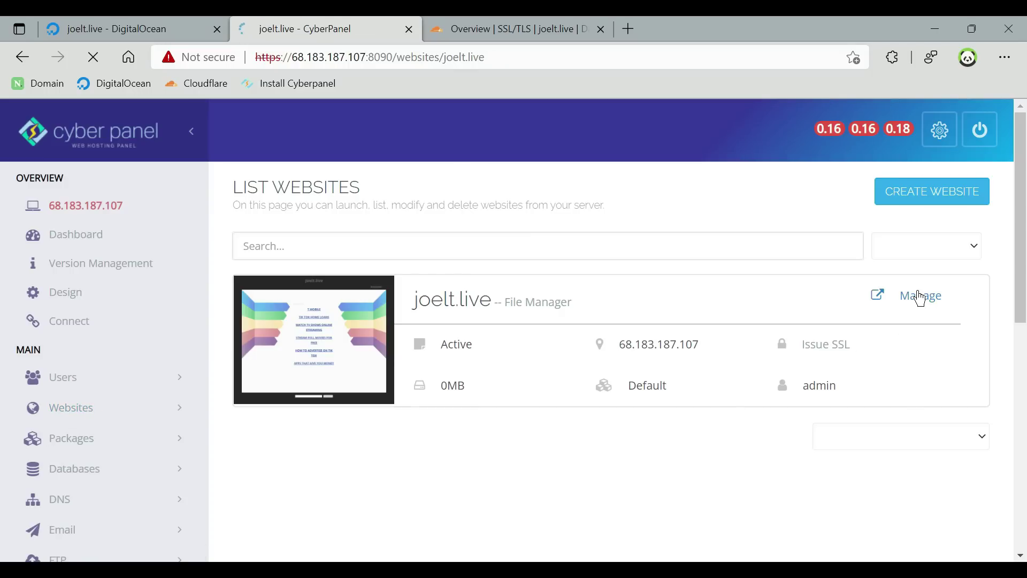
scroll(470, 284, down, 10)
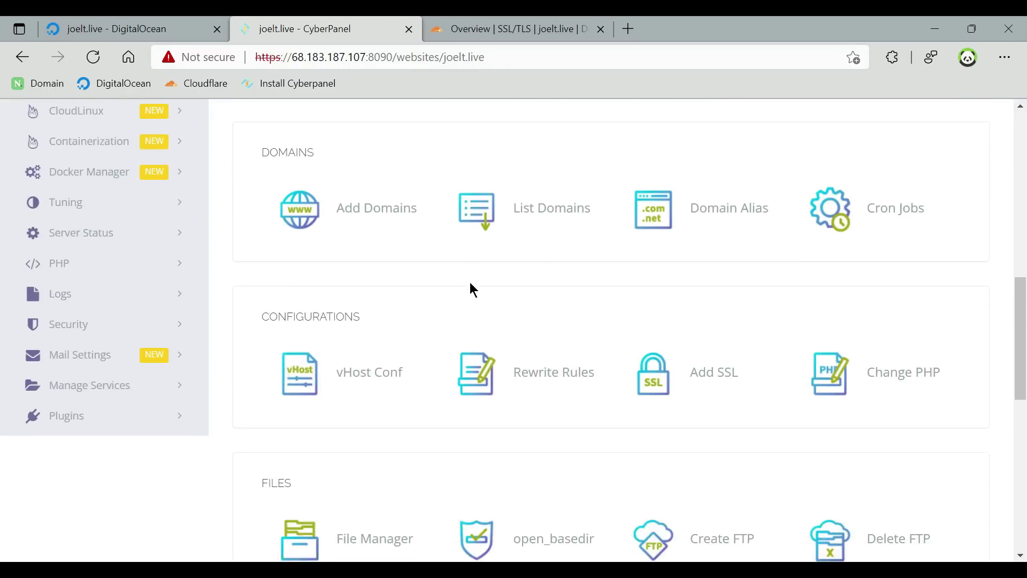
scroll(473, 290, down, 3)
click(551, 245)
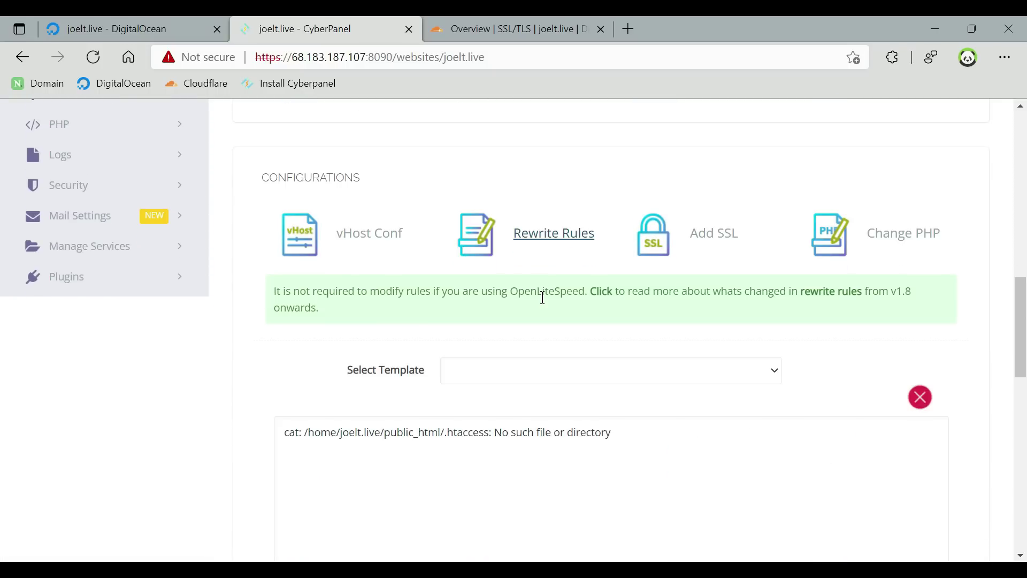
- Apply the Force HTTP -> HTTPS template and save the rewrite rules
scroll(542, 298, down, 1)
click(484, 302)
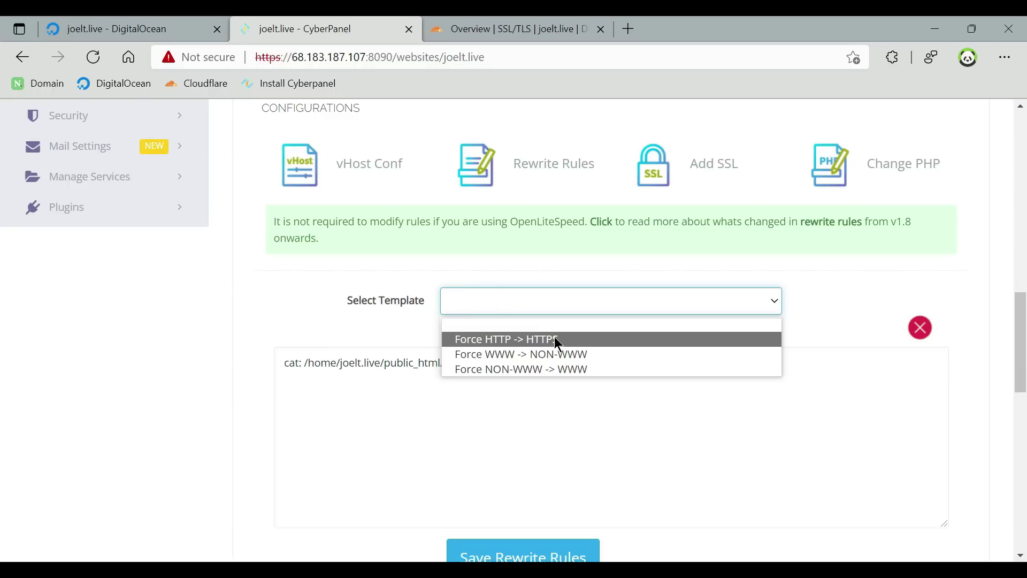
click(579, 339)
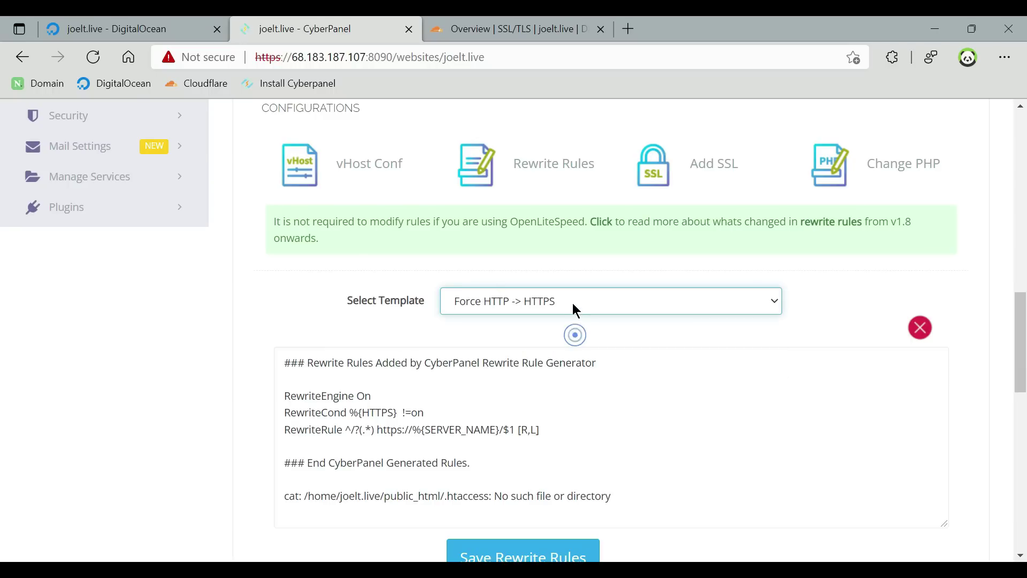
scroll(573, 303, down, 1)
click(543, 487)
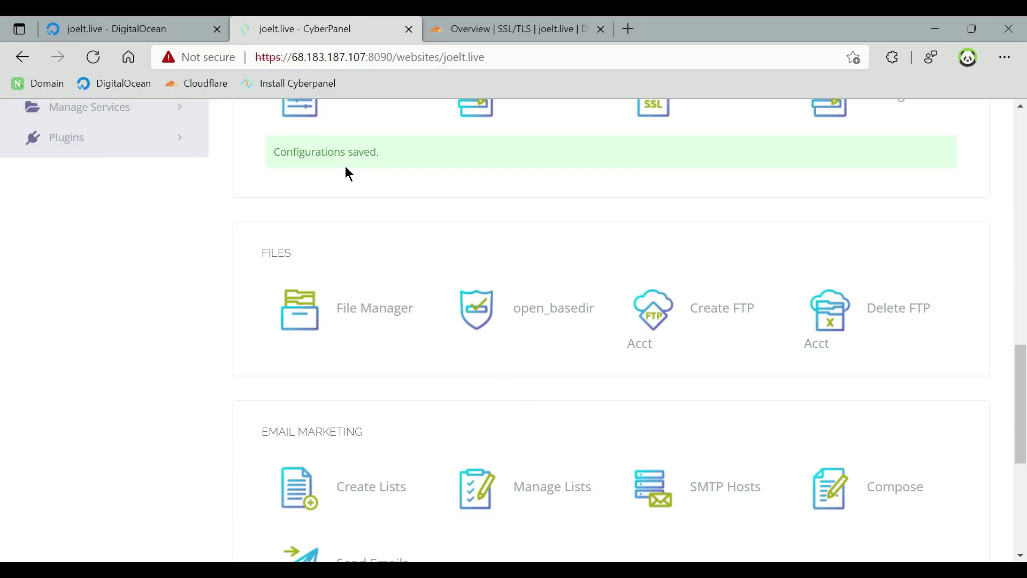
scroll(516, 199, up, 1)
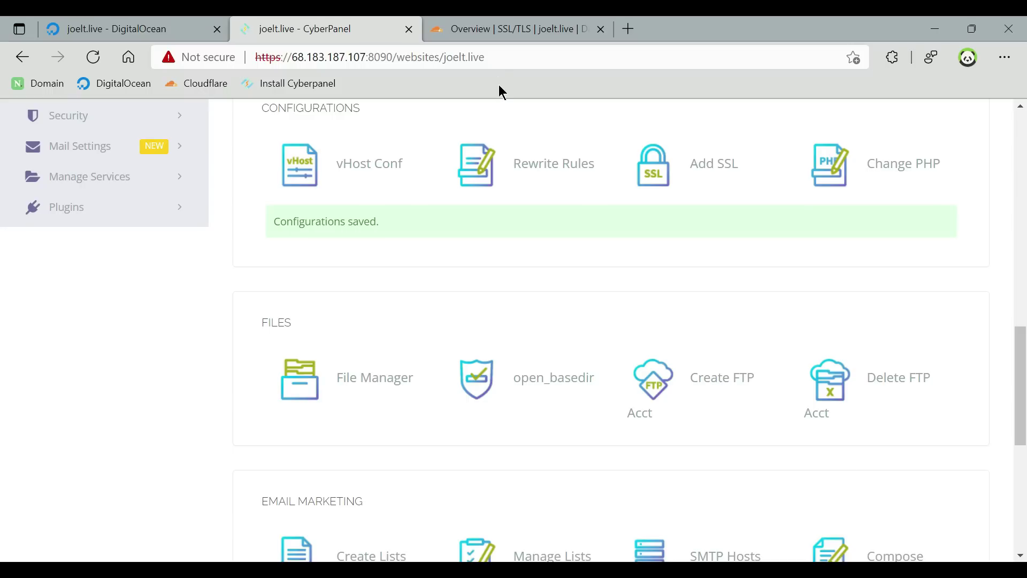
- Visit joelt.live and load its /wp-admin login page
click(496, 67)
text(joelt.live)
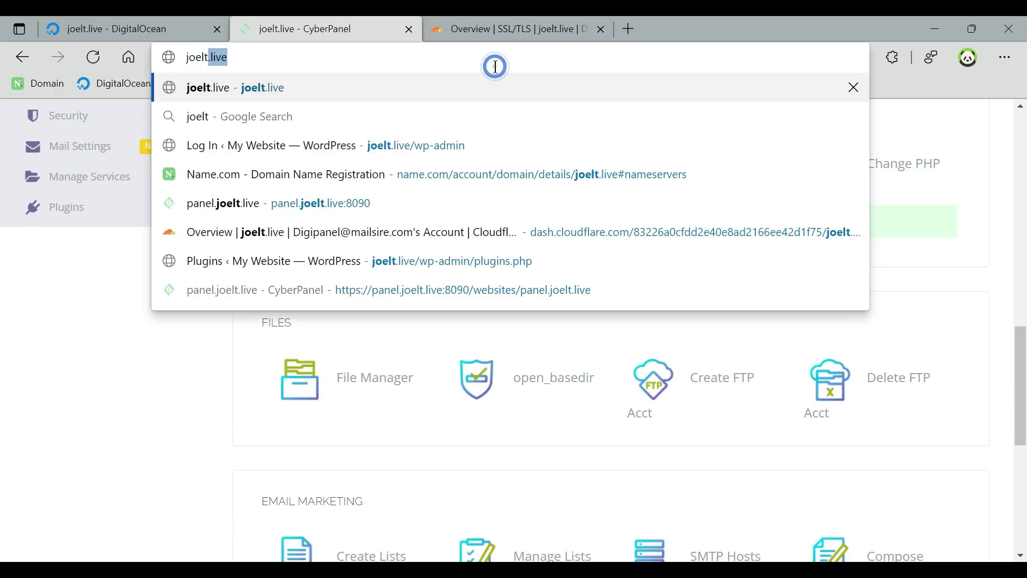
key(Return)
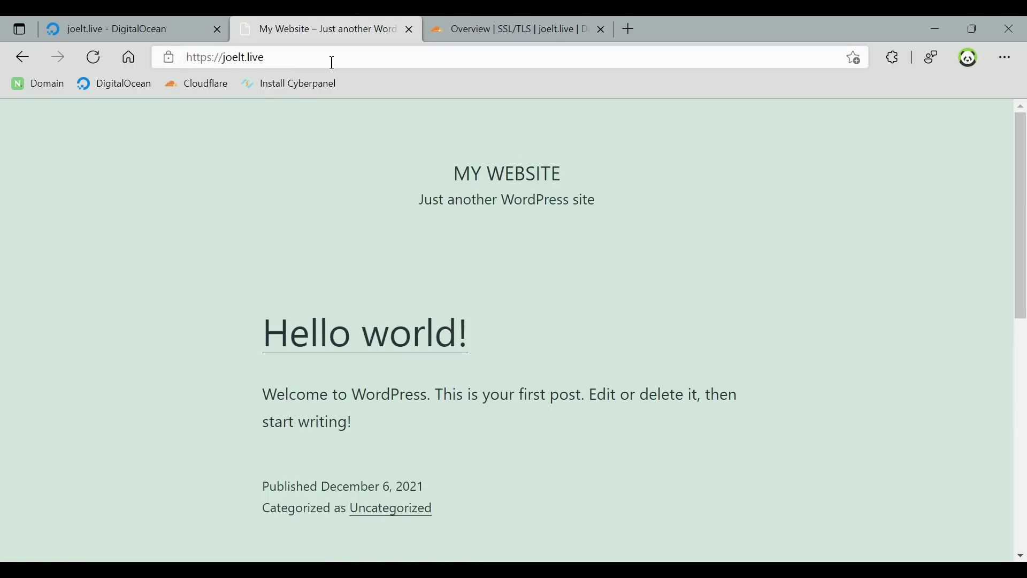
click(299, 56)
click(303, 57)
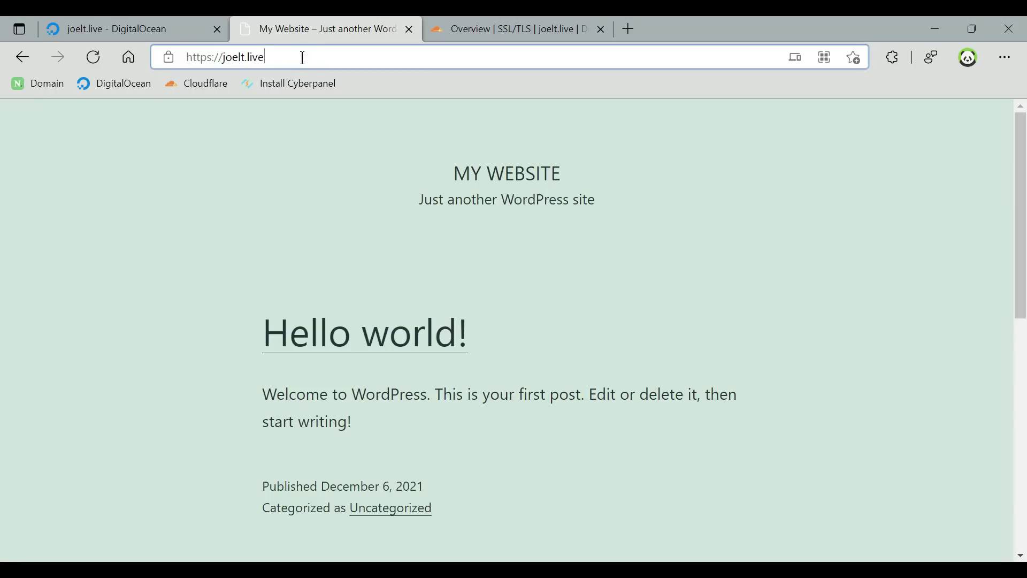
text(/wp-adm)
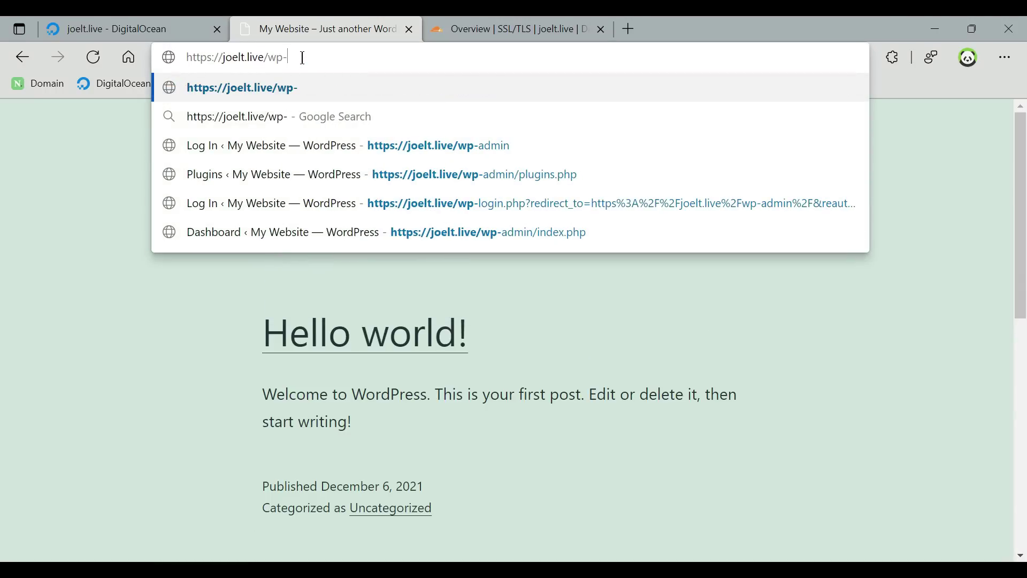
text(in)
key(Return)
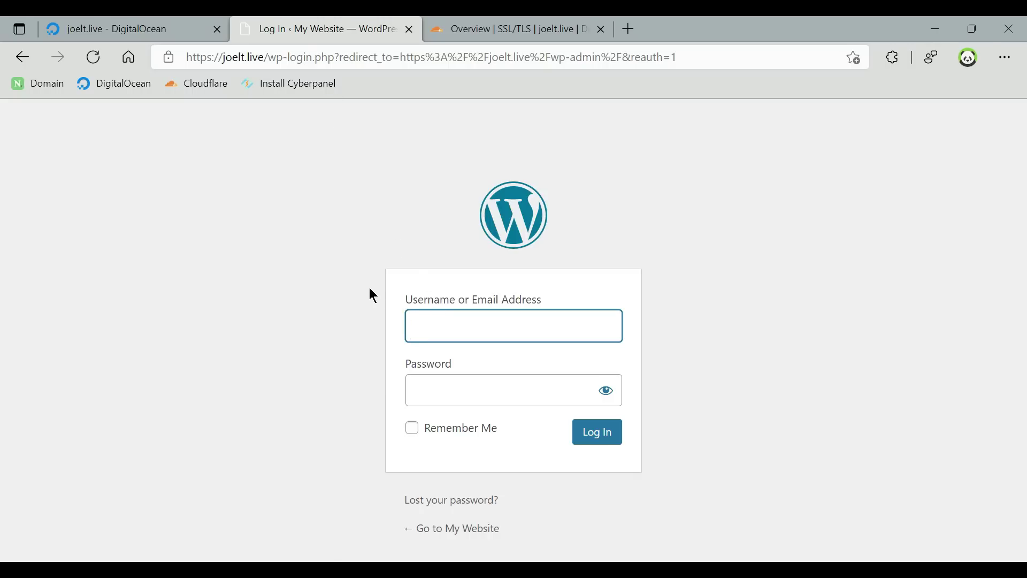
- Sign in with the WordPress admin username and password
text(joel)
key(Tab)
text(•••••••••)
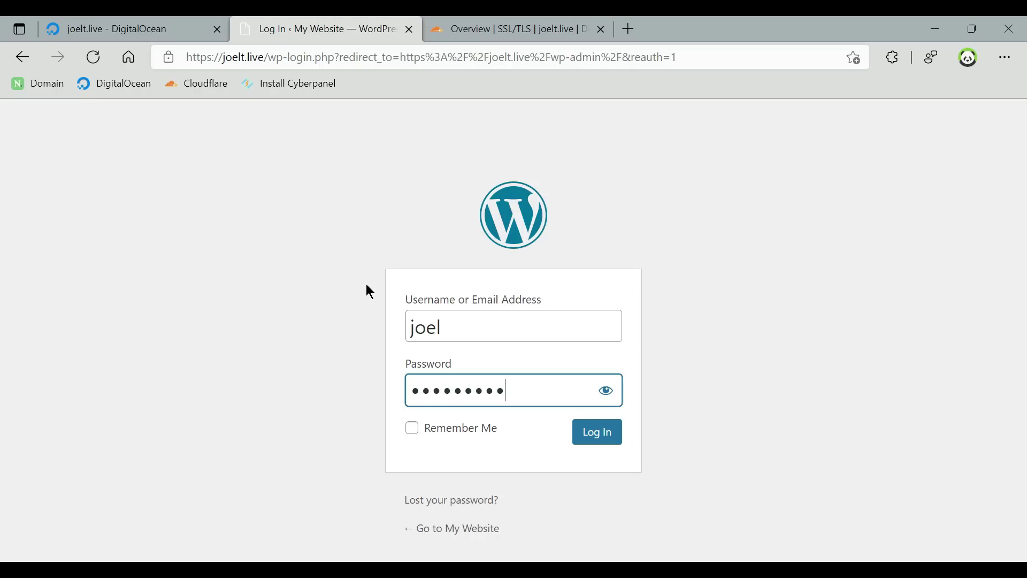
text(•••)
key(Return)
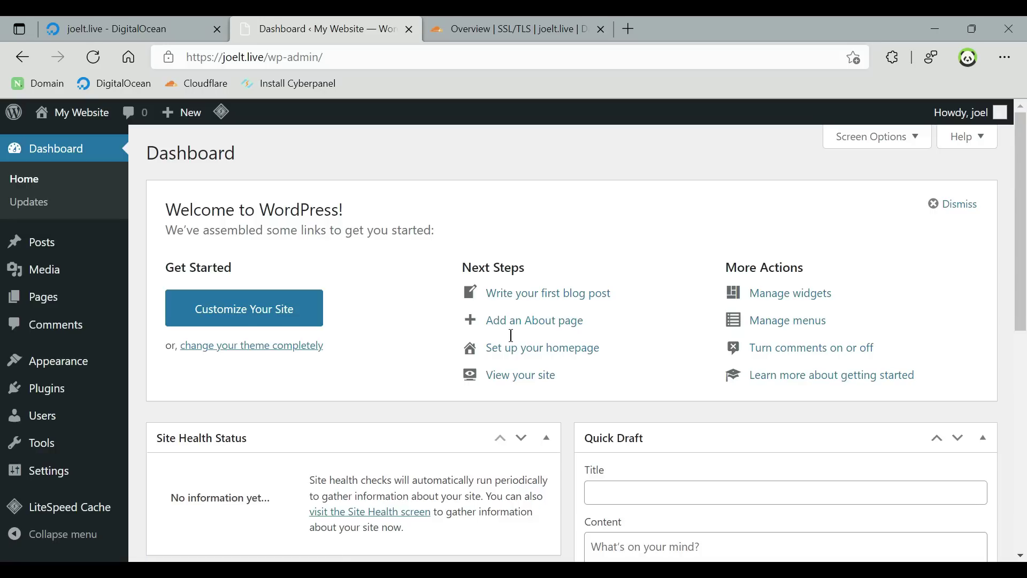
- Delete the Hello Dolly and Akismet Anti-Spam plugins and purge all LiteSpeed caches
click(89, 399)
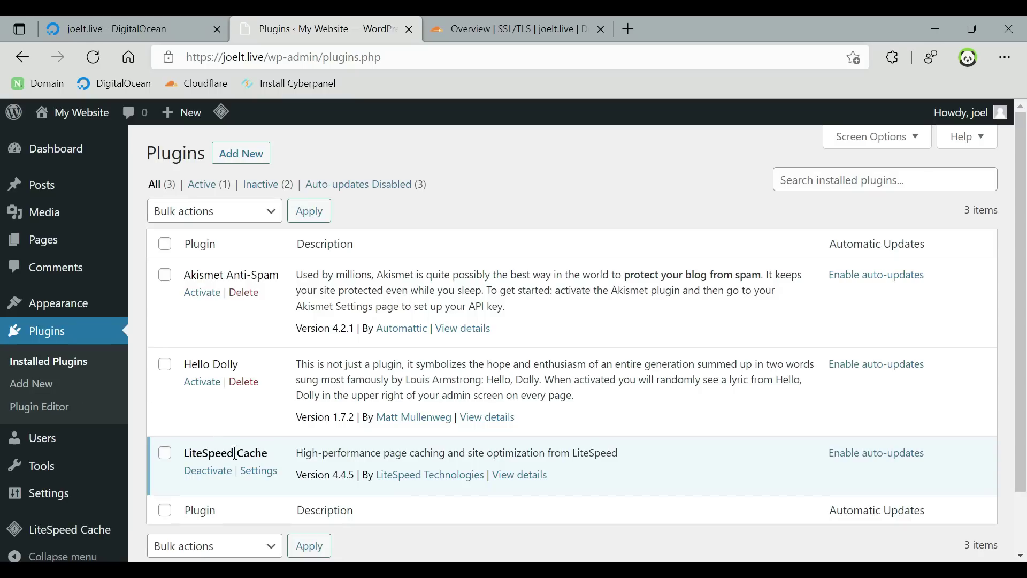
click(248, 389)
click(581, 146)
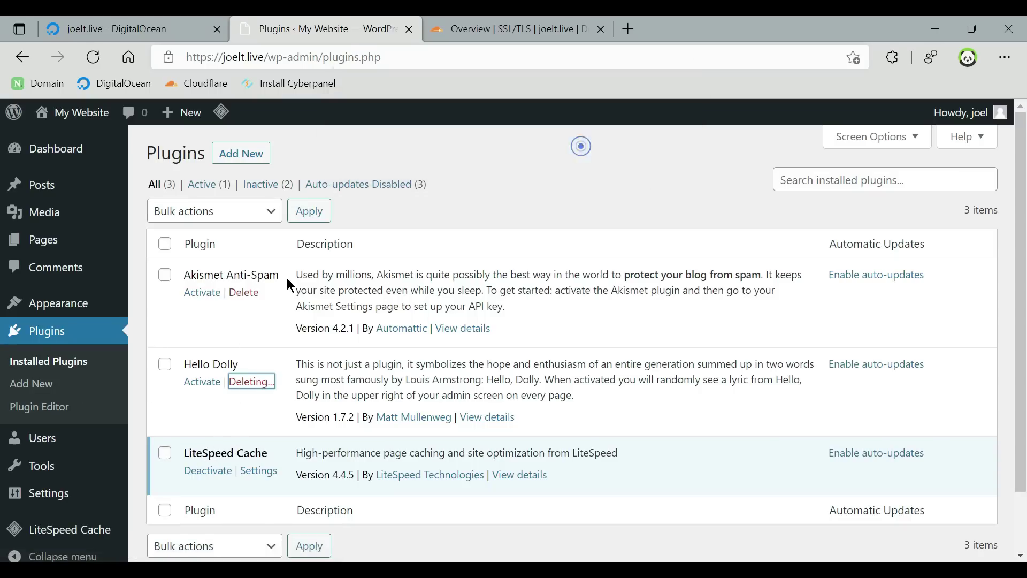
click(244, 294)
click(574, 142)
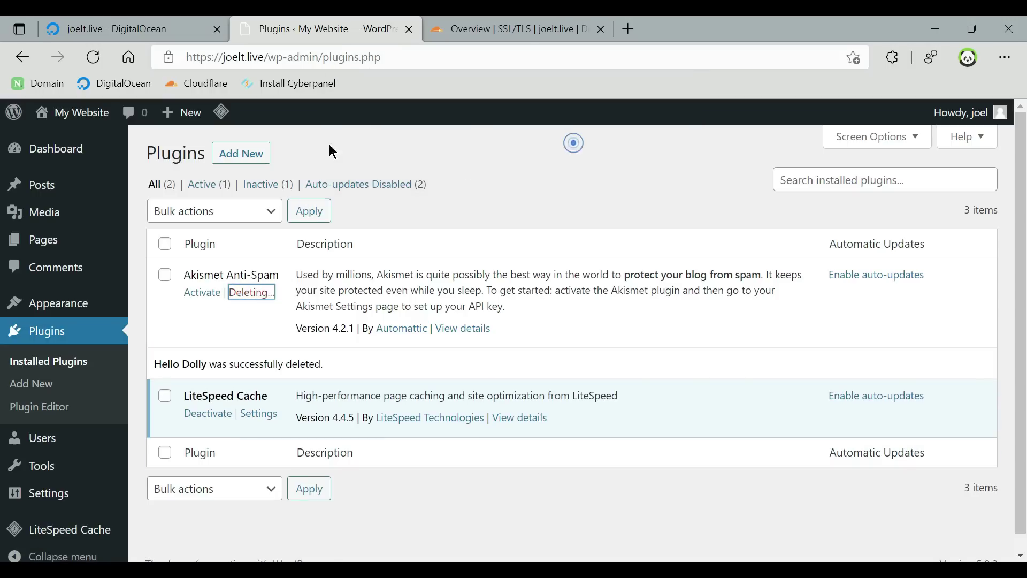
mouse_move(224, 119)
click(270, 205)
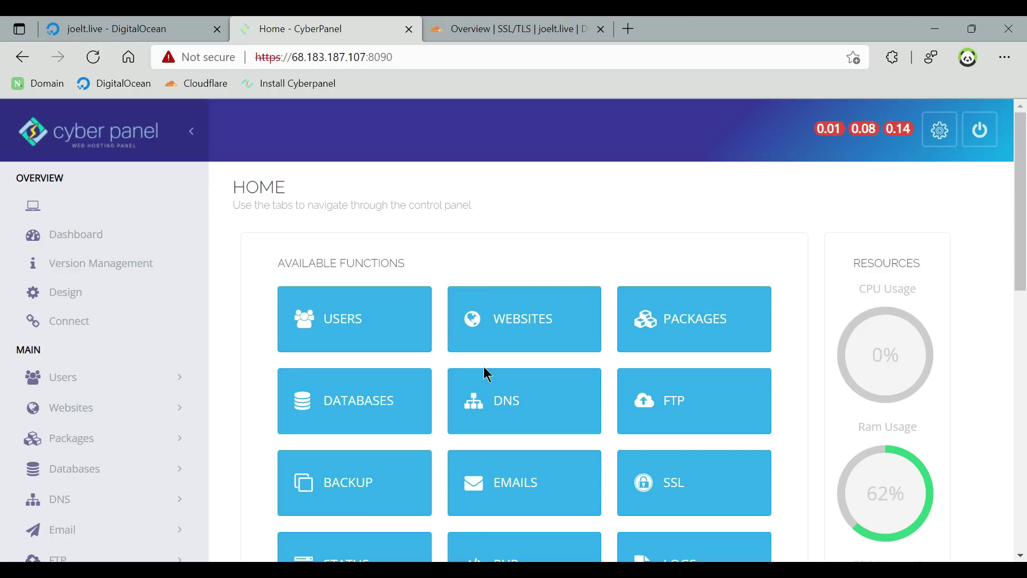
- Add a DNS-only A record 'mail' pointing to 68.183.187.107 in Cloudflare
click(446, 28)
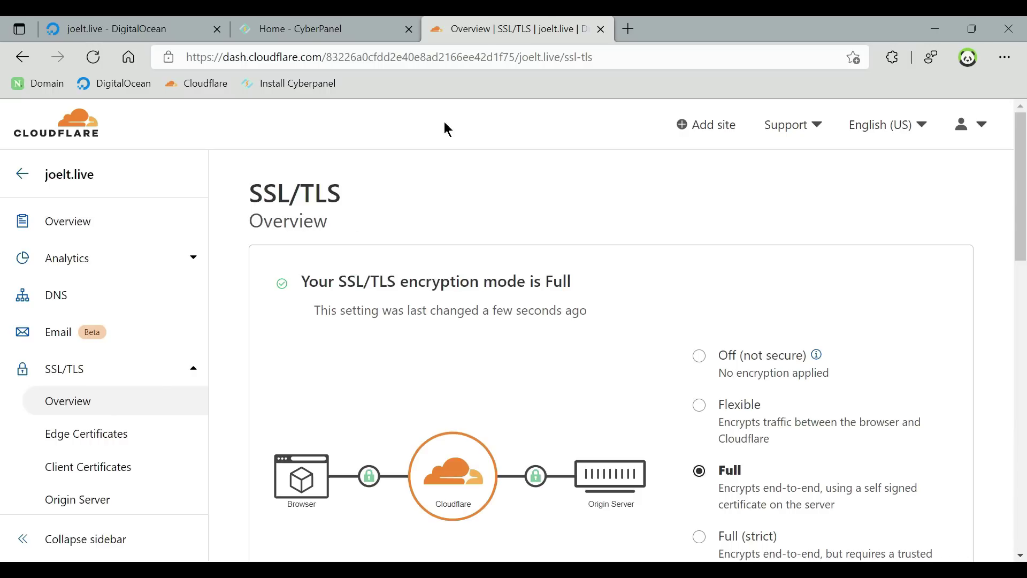
click(83, 295)
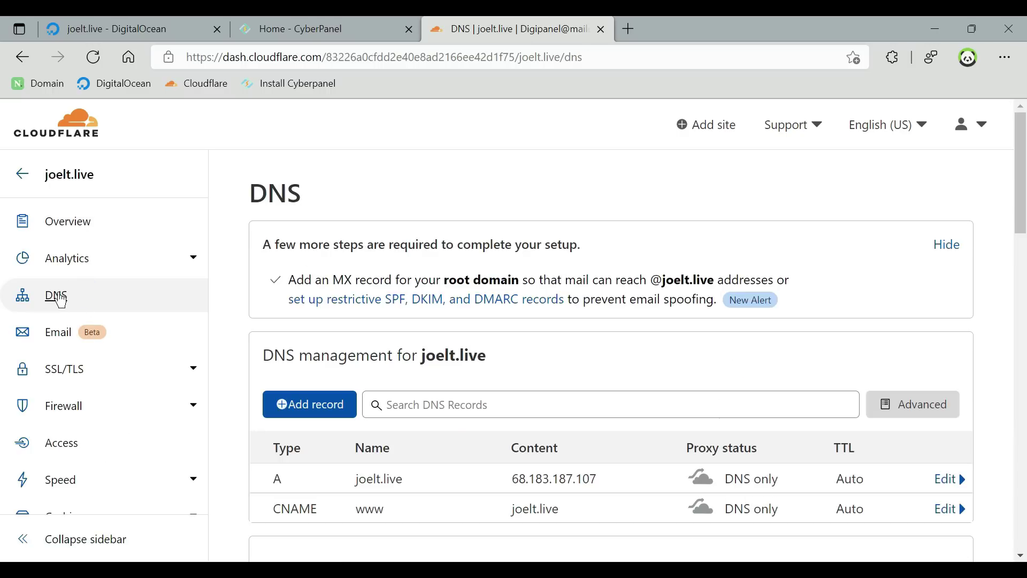
scroll(283, 337, down, 1)
click(286, 333)
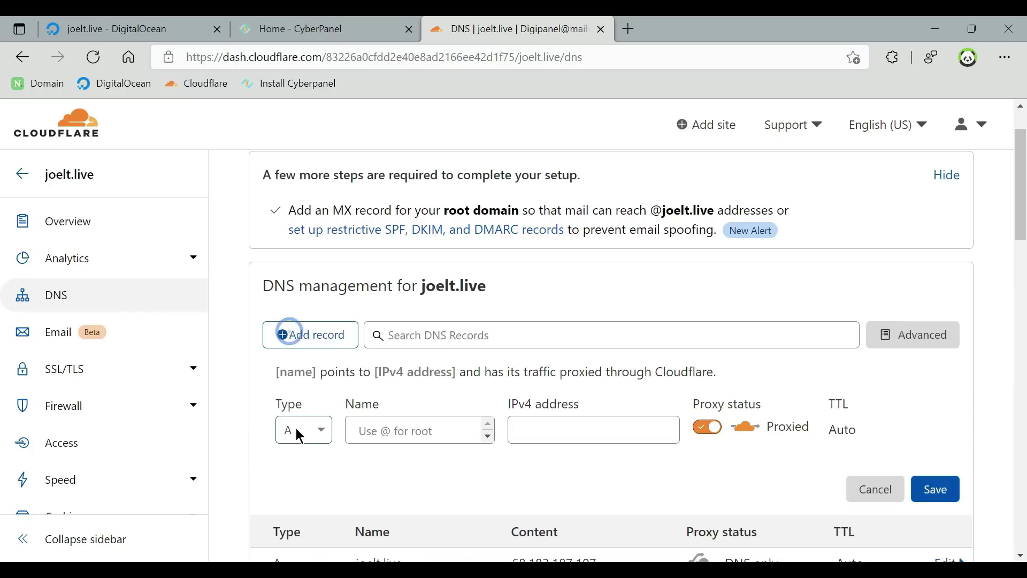
click(409, 426)
text(m)
key(BackSpace)
text(mail)
click(620, 437)
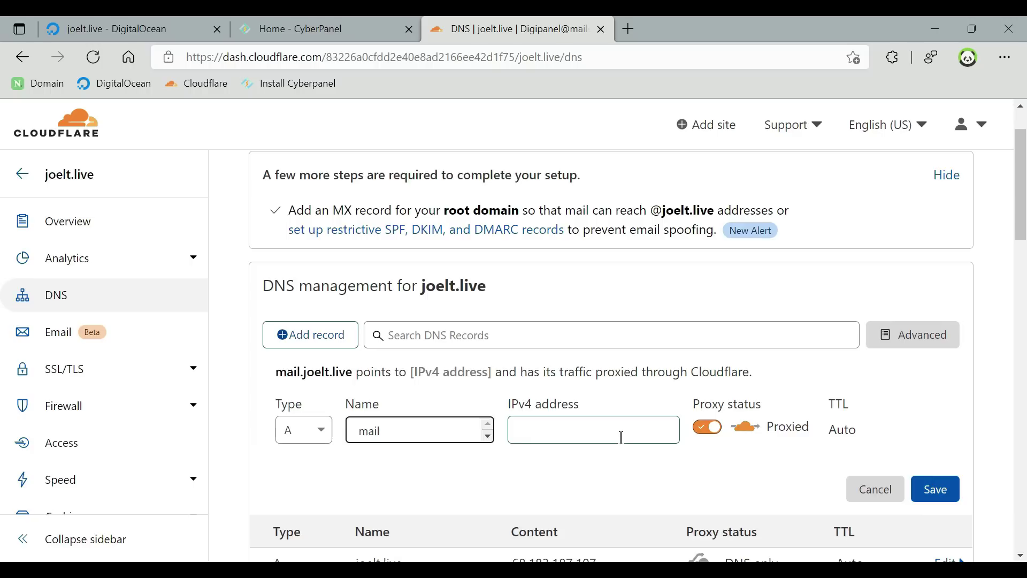
text(68.183.187.107)
click(701, 435)
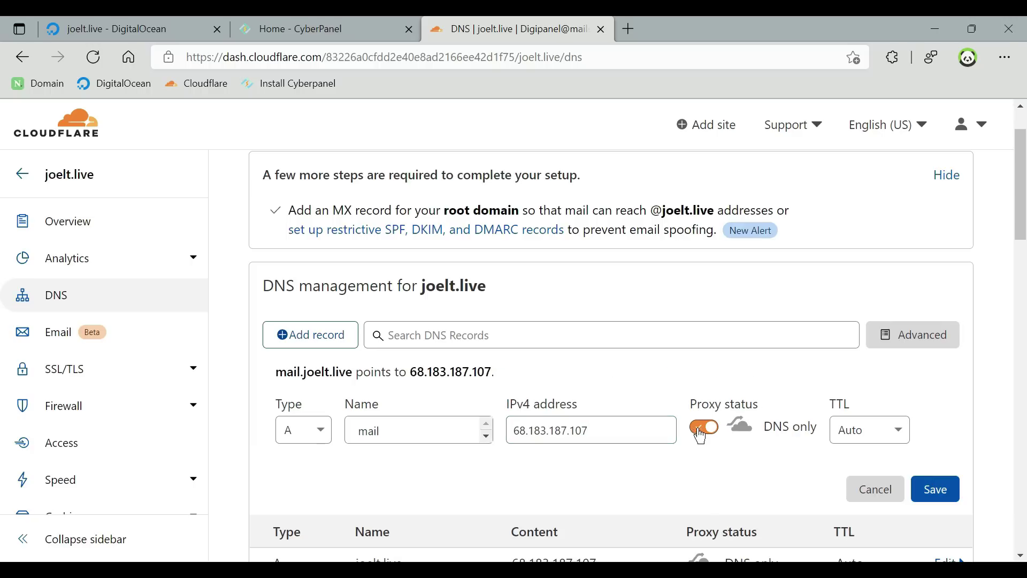
click(936, 488)
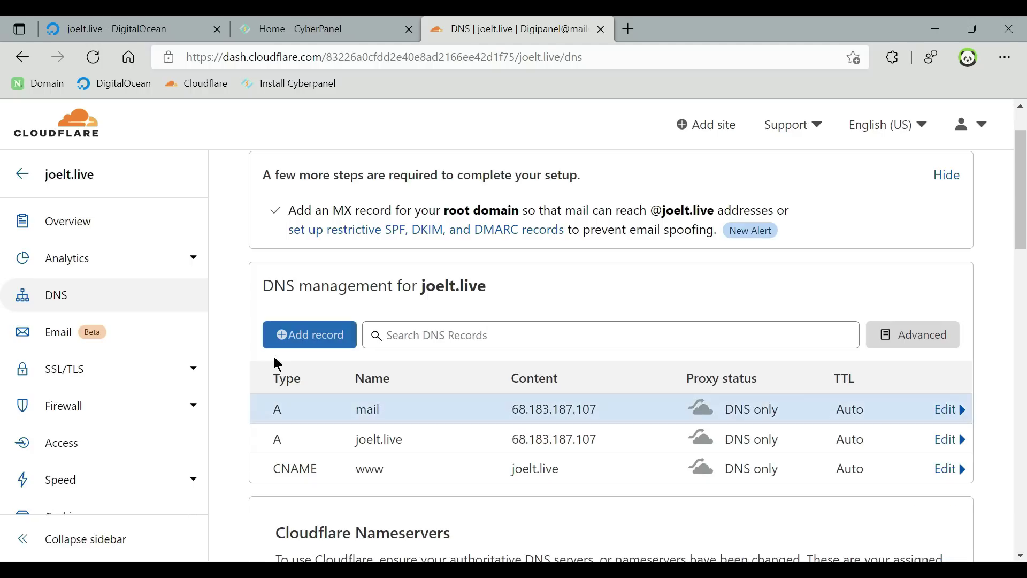
click(306, 343)
click(375, 430)
text(w)
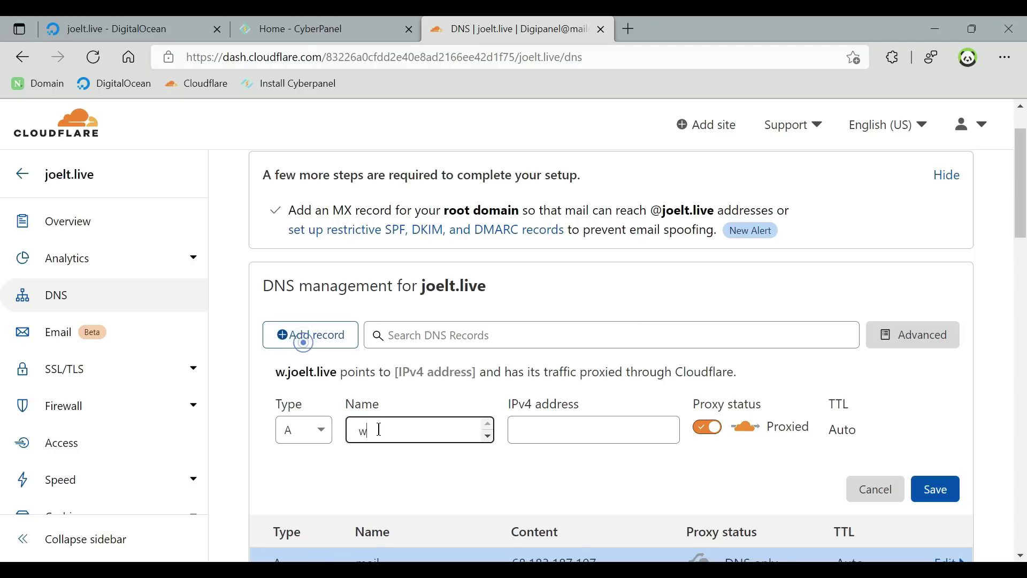
text(ww.mail)
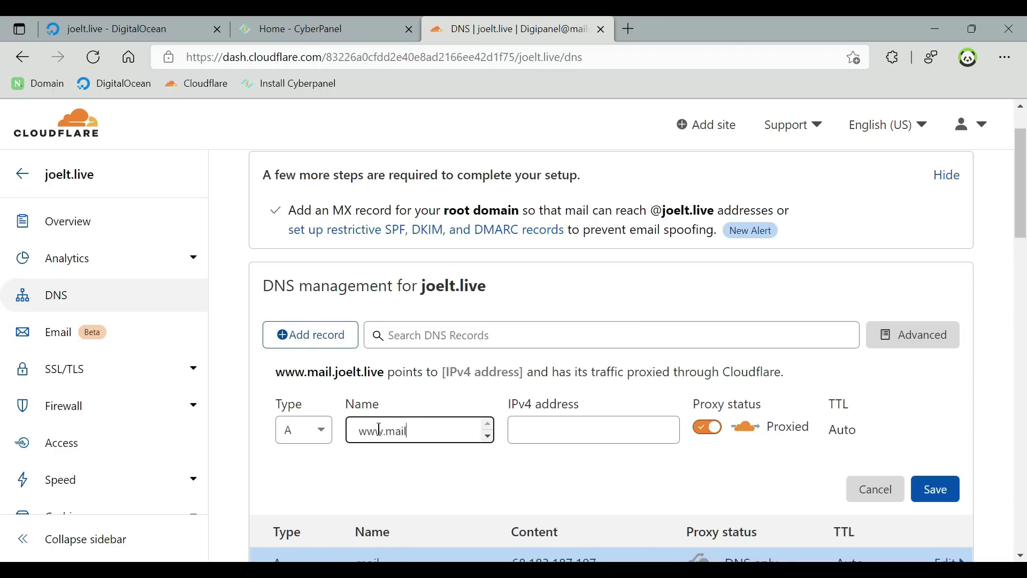
click(577, 428)
text(68.183.187.107)
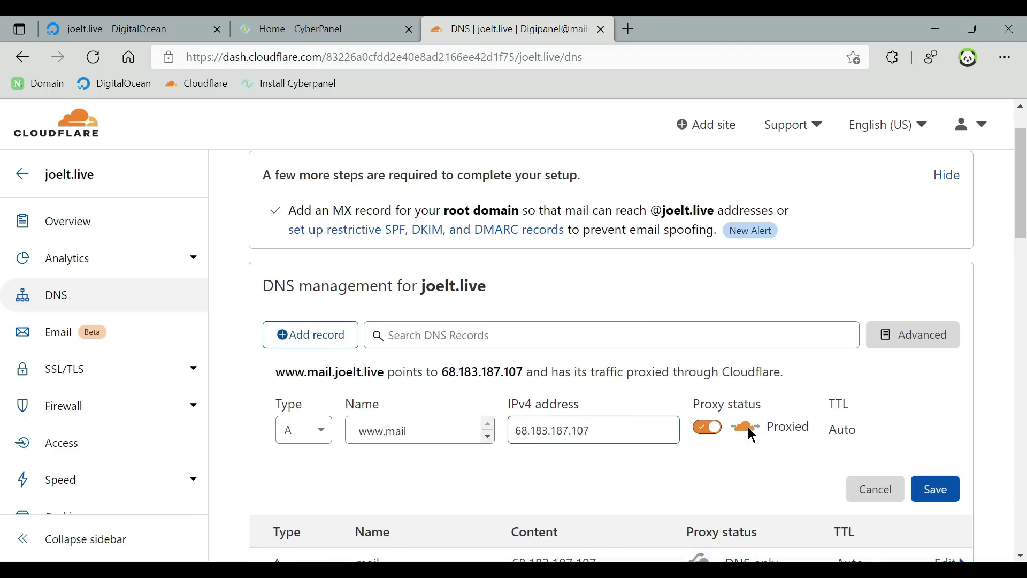
click(709, 428)
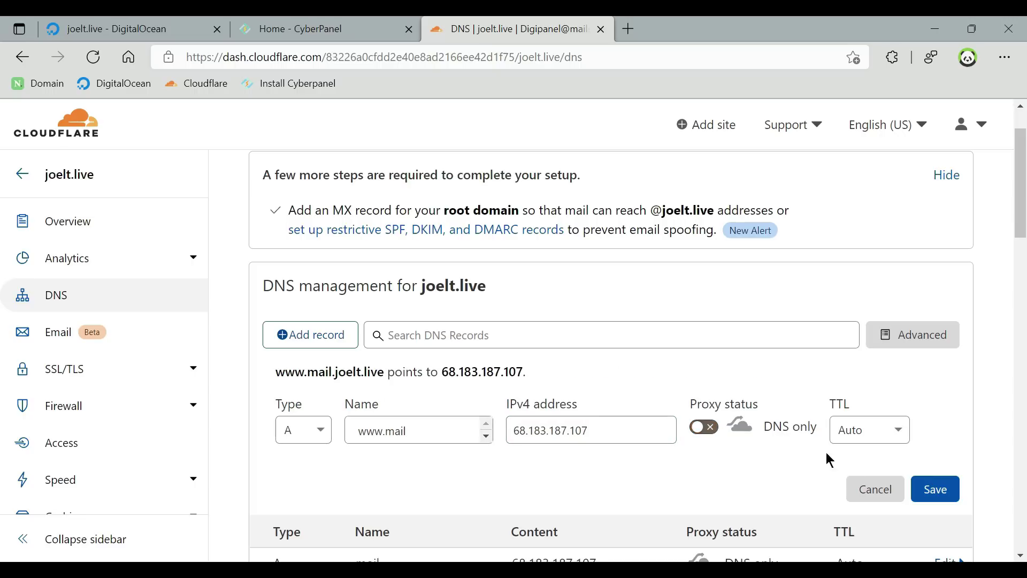
click(930, 488)
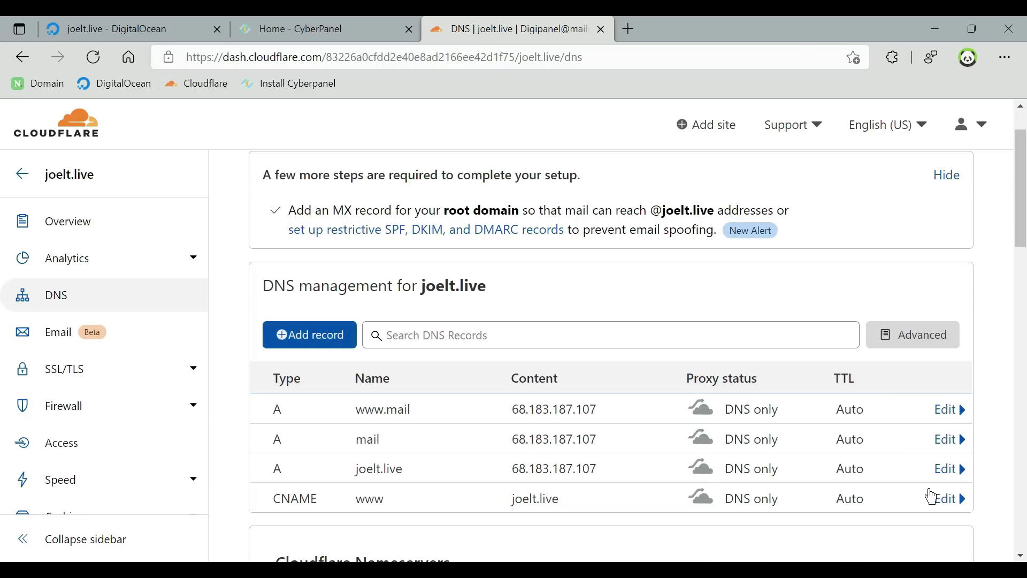
- Back in CyberPanel, go to Email > Create Email
click(321, 28)
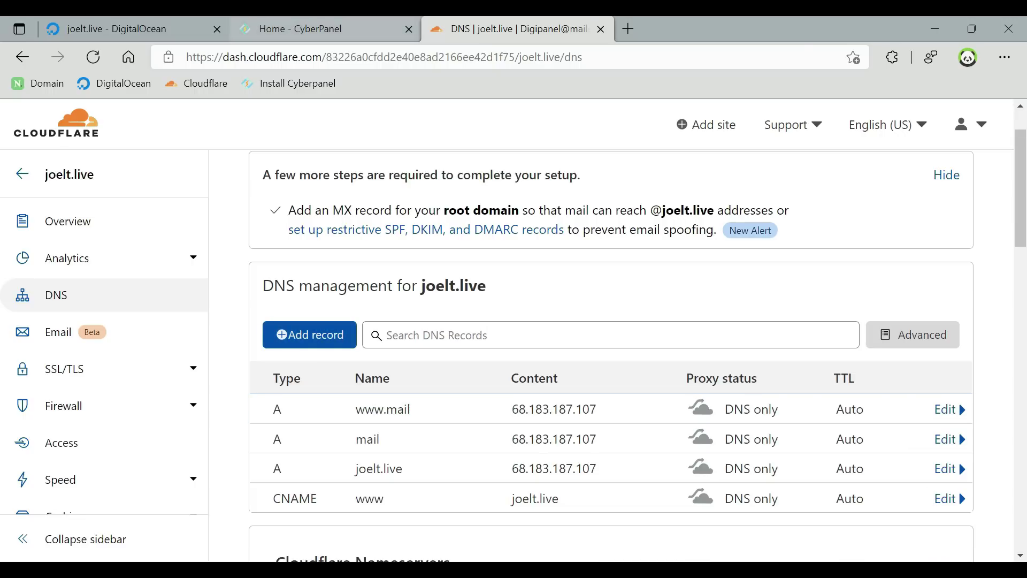
scroll(101, 375, down, 3)
click(81, 391)
scroll(83, 391, down, 1)
click(86, 357)
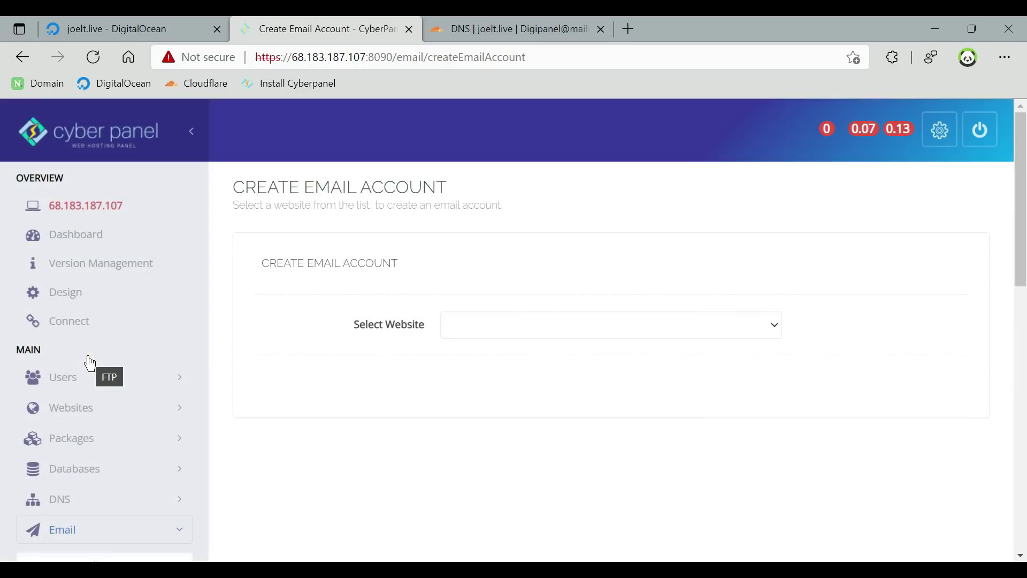
- Choose joelt.live, enter the mailbox user name and password, and create the email account
click(473, 334)
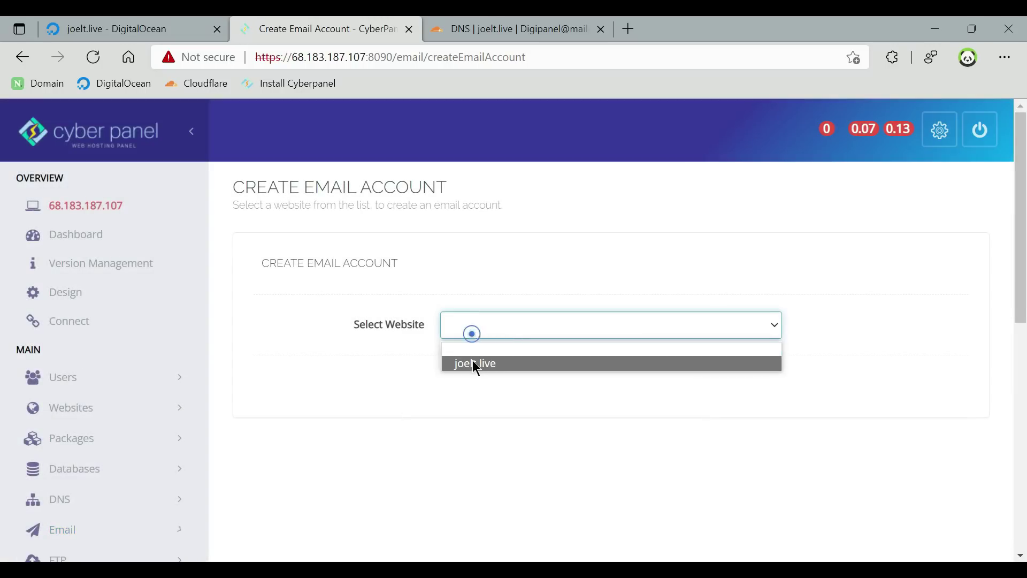
click(476, 364)
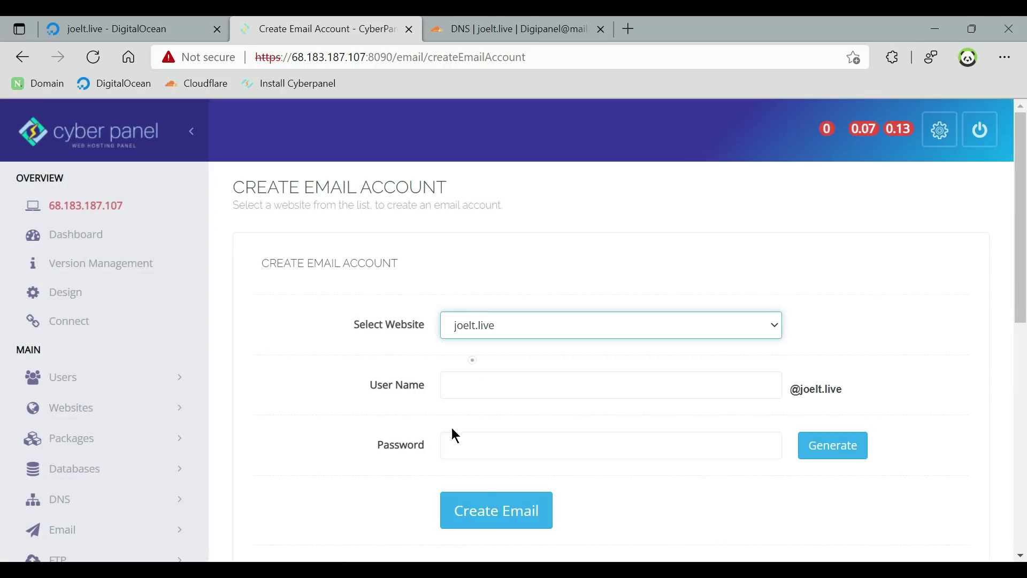
click(478, 393)
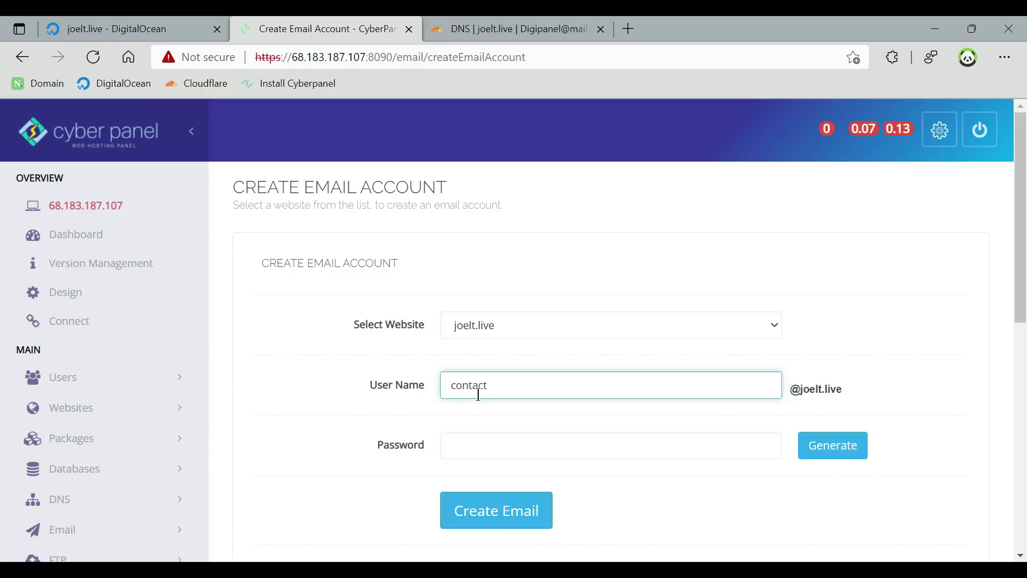
click(491, 439)
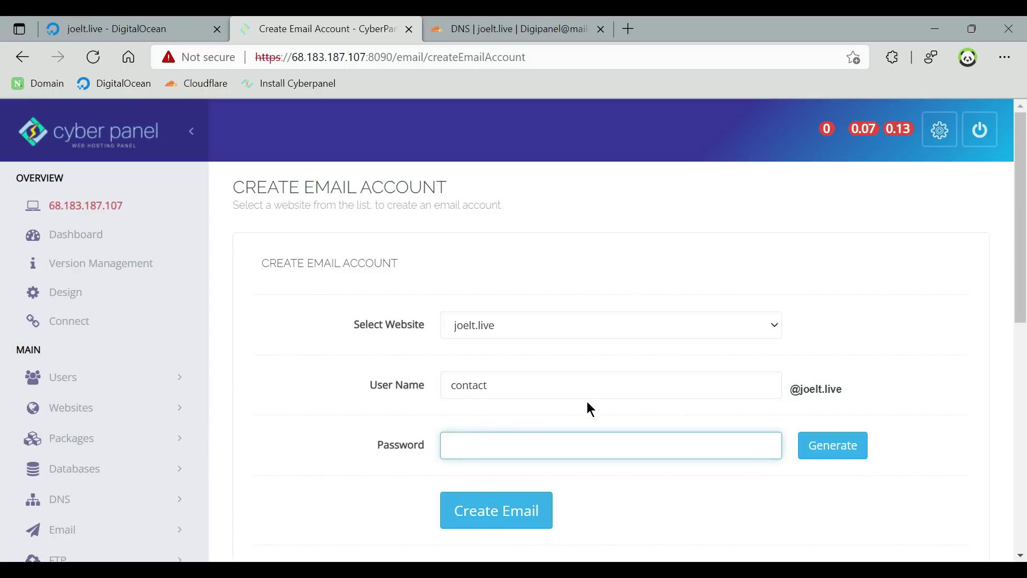
text(••••••••••••••)
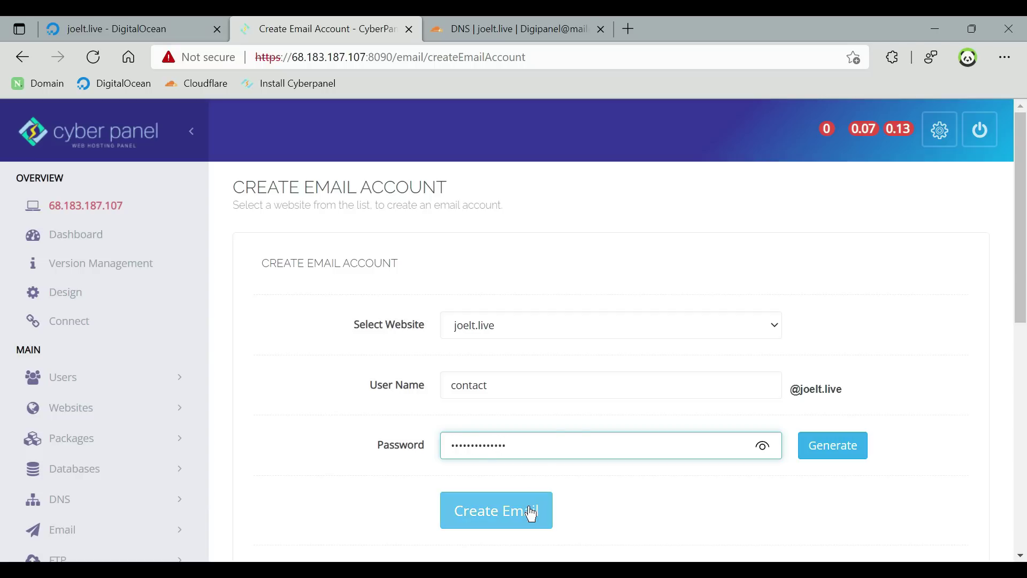
click(531, 514)
scroll(535, 506, down, 1)
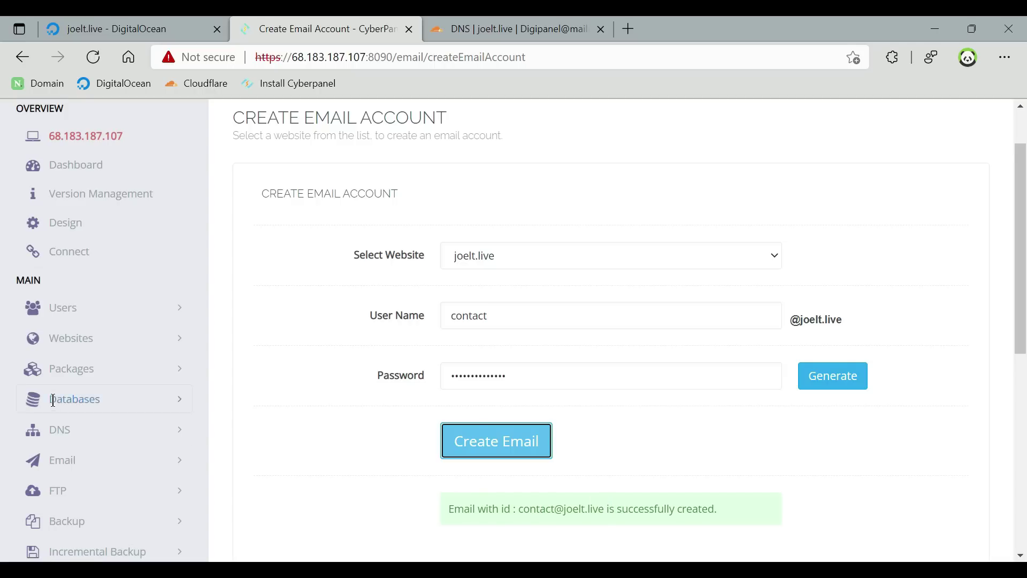
scroll(76, 391, down, 4)
- Issue a Let's Encrypt certificate for joelt.live on the MailServer SSL page
click(73, 373)
scroll(75, 381, down, 1)
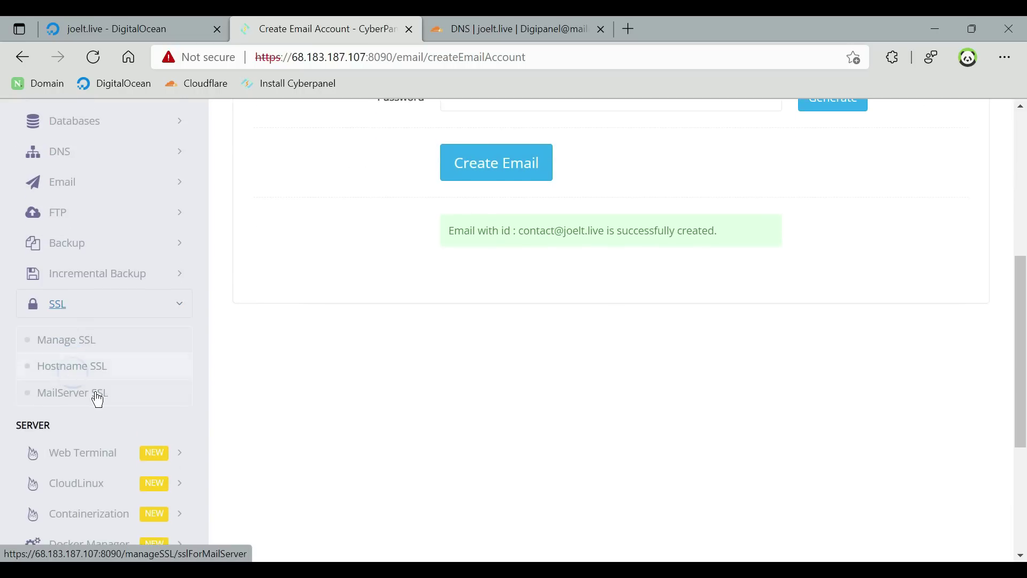
click(96, 396)
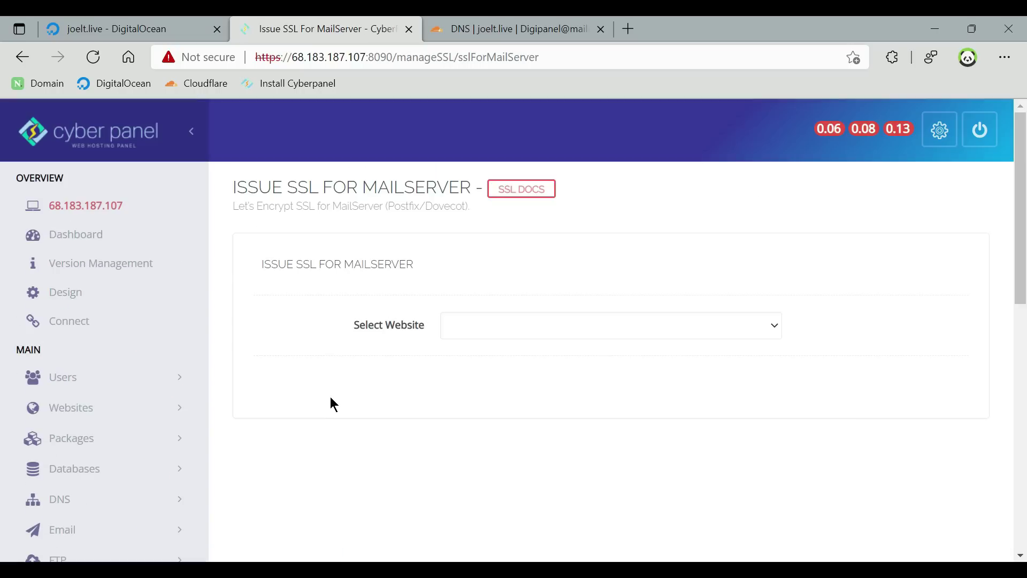
click(538, 329)
click(519, 358)
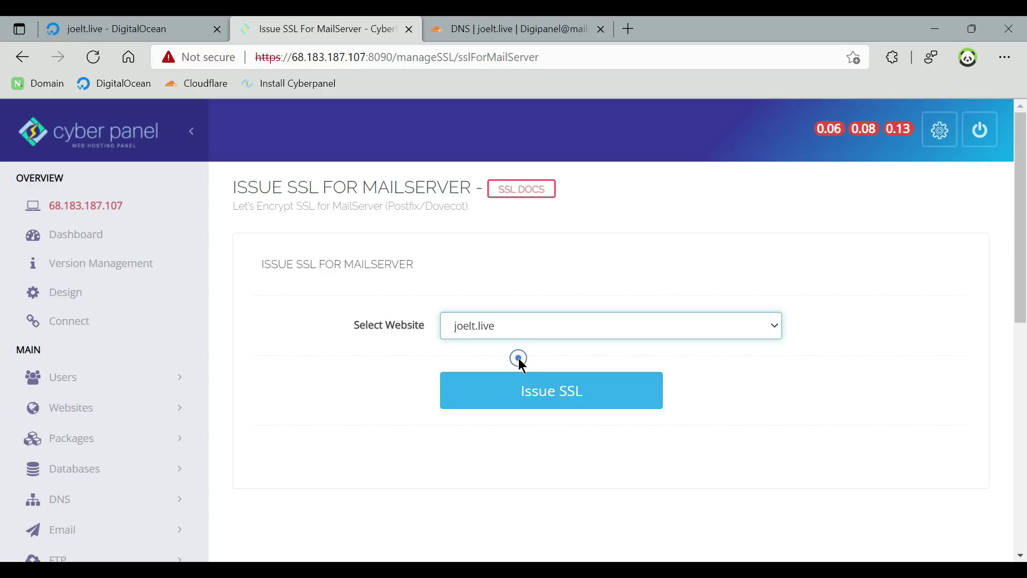
click(546, 396)
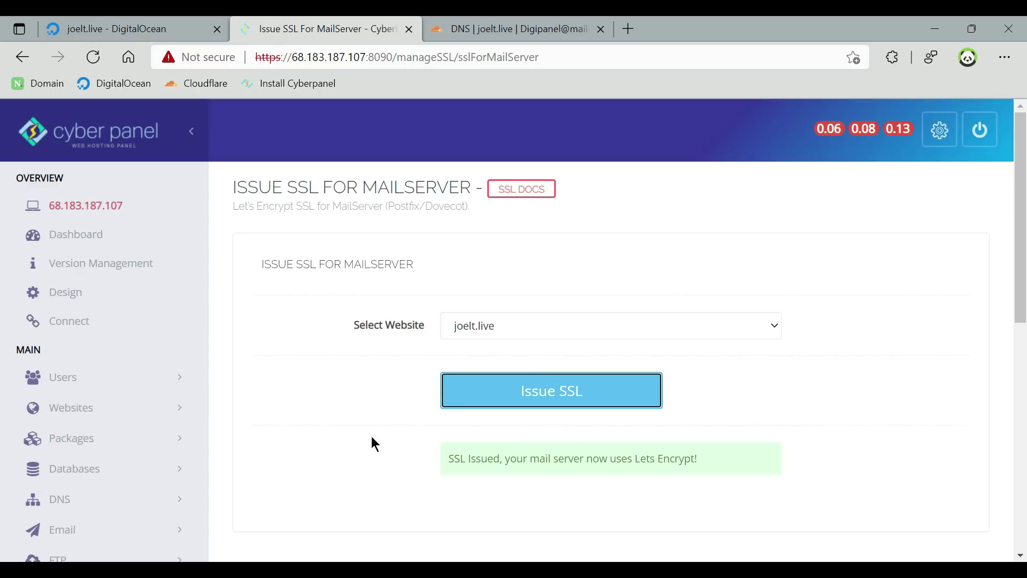
scroll(347, 431, down, 4)
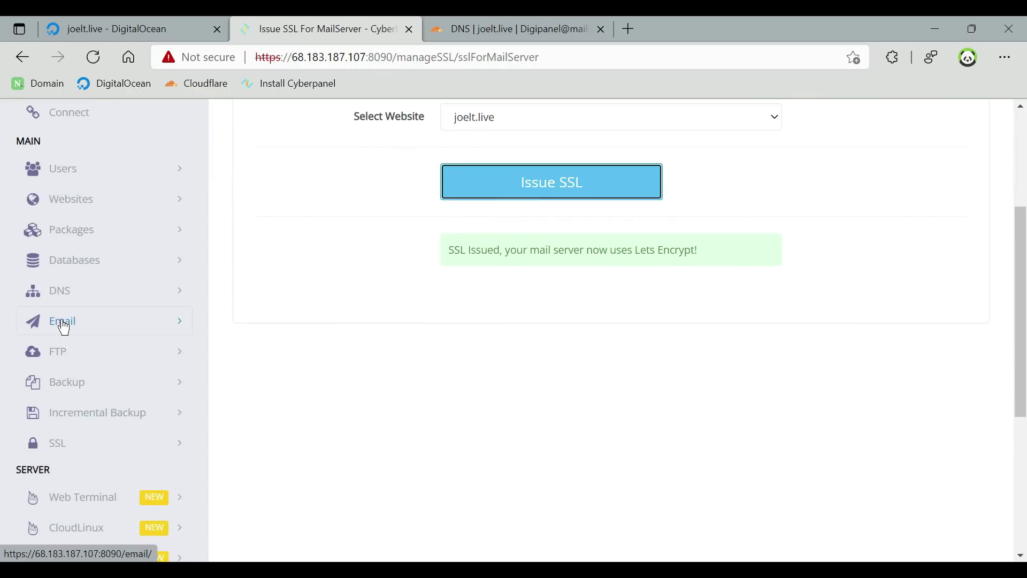
- List joelt.live's email accounts and apply Fix Now to clear the self-signed SSL warning
click(64, 324)
click(78, 386)
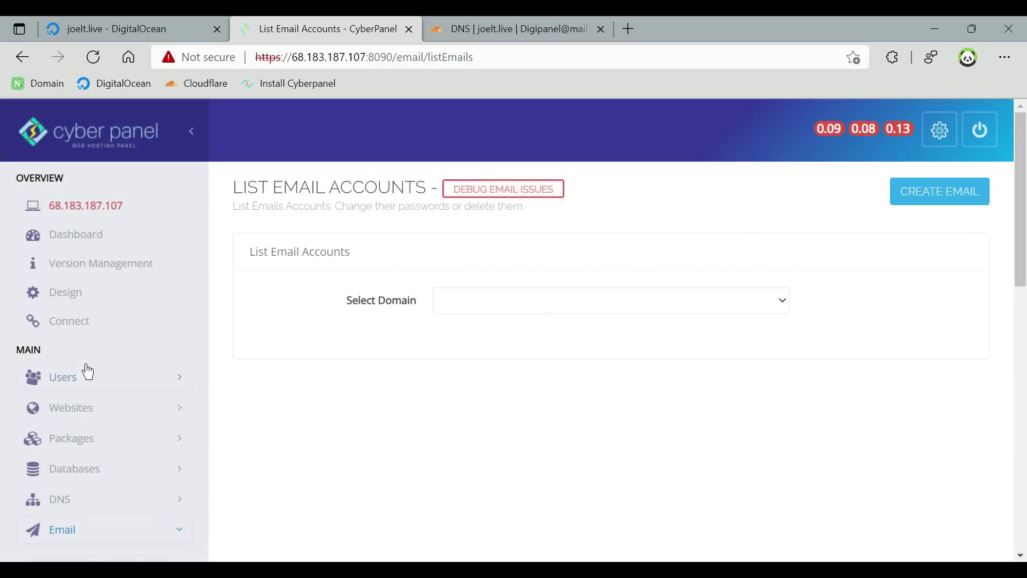
click(490, 310)
click(484, 340)
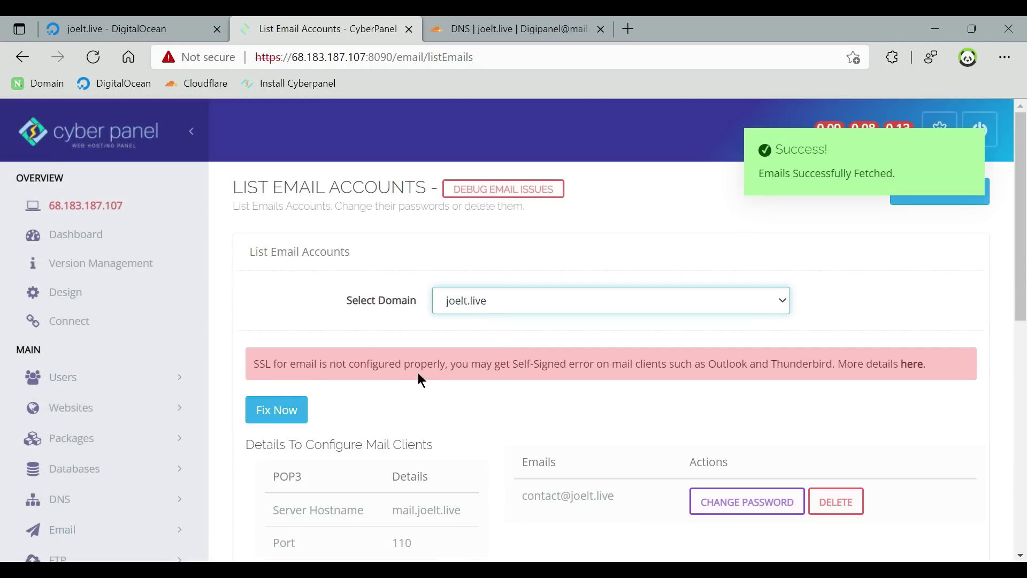
click(282, 417)
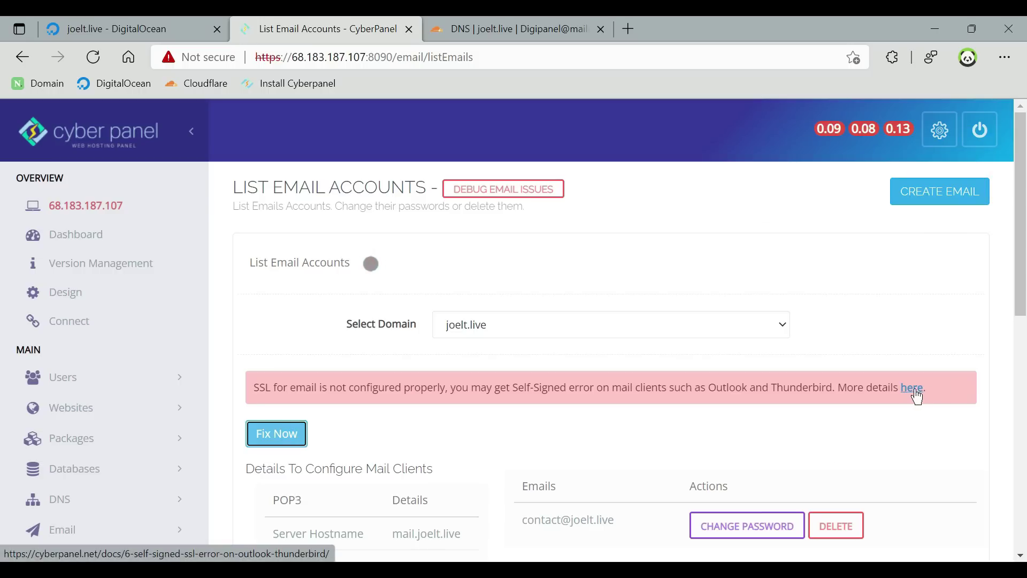
click(299, 444)
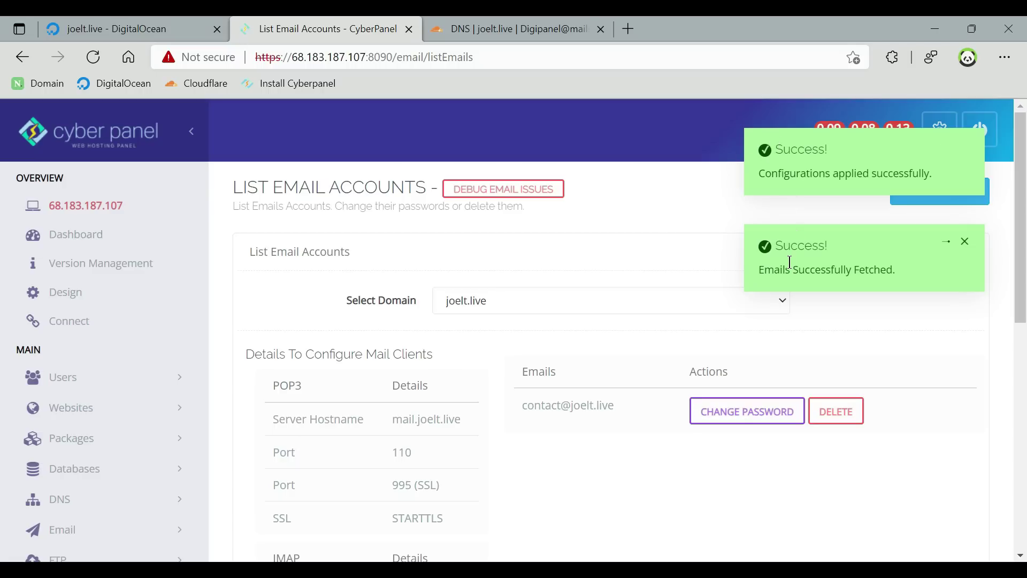
scroll(306, 423, down, 4)
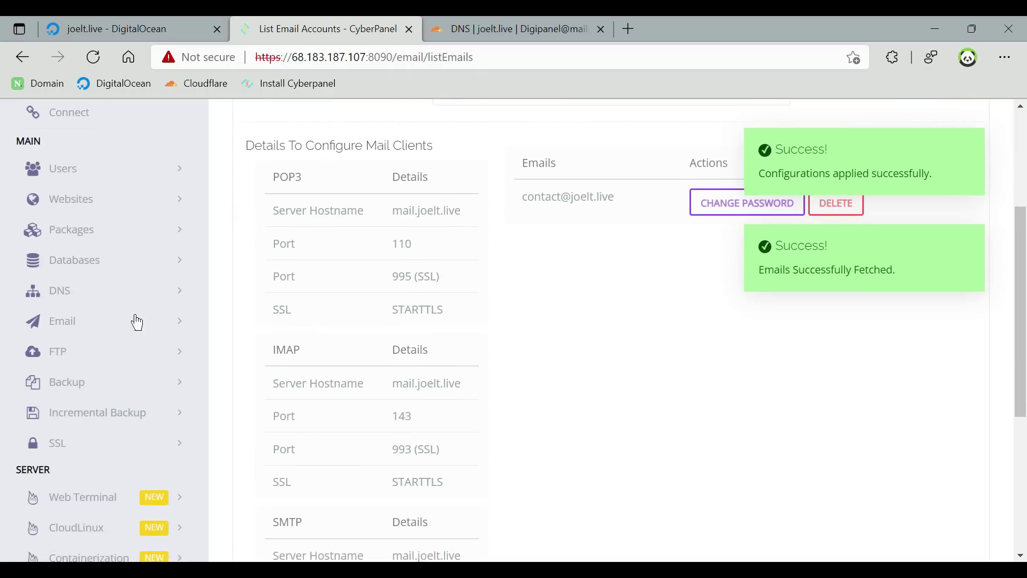
- Go to the DNS Add/Delete Records page
click(82, 289)
scroll(81, 289, down, 1)
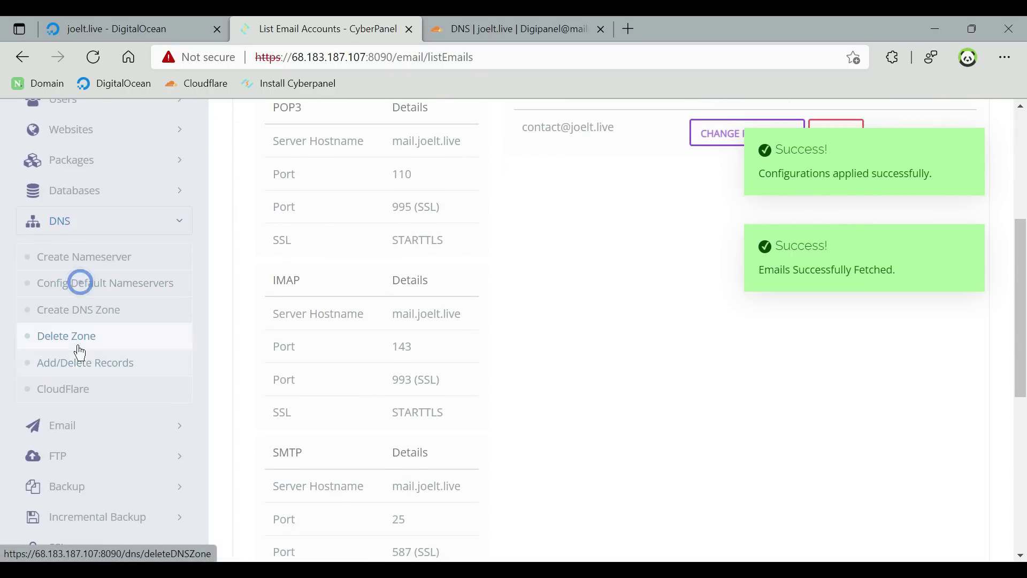
click(73, 371)
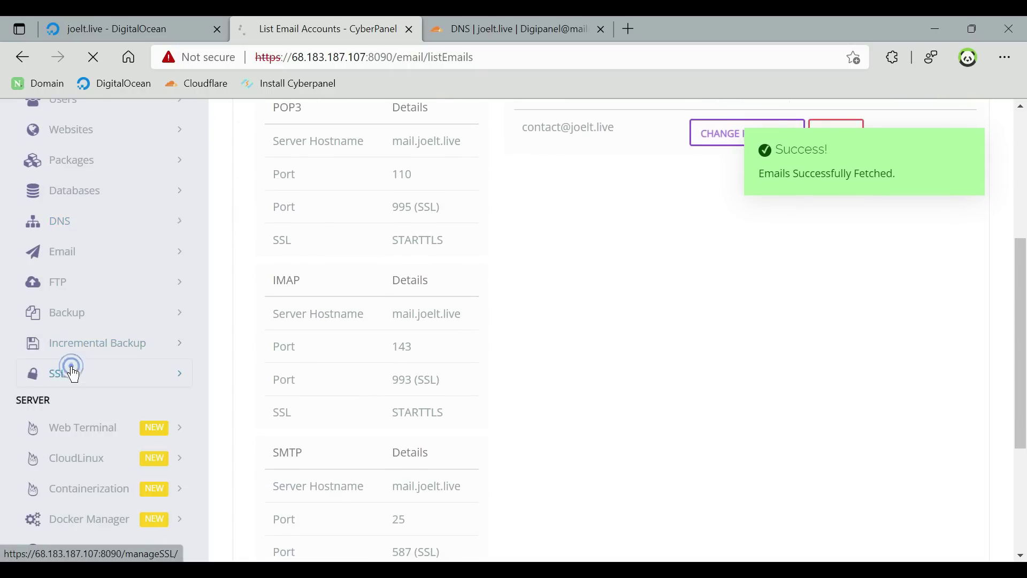
- Show joelt.live's TXT records in CyberPanel and copy the SPF record value
click(486, 327)
click(484, 367)
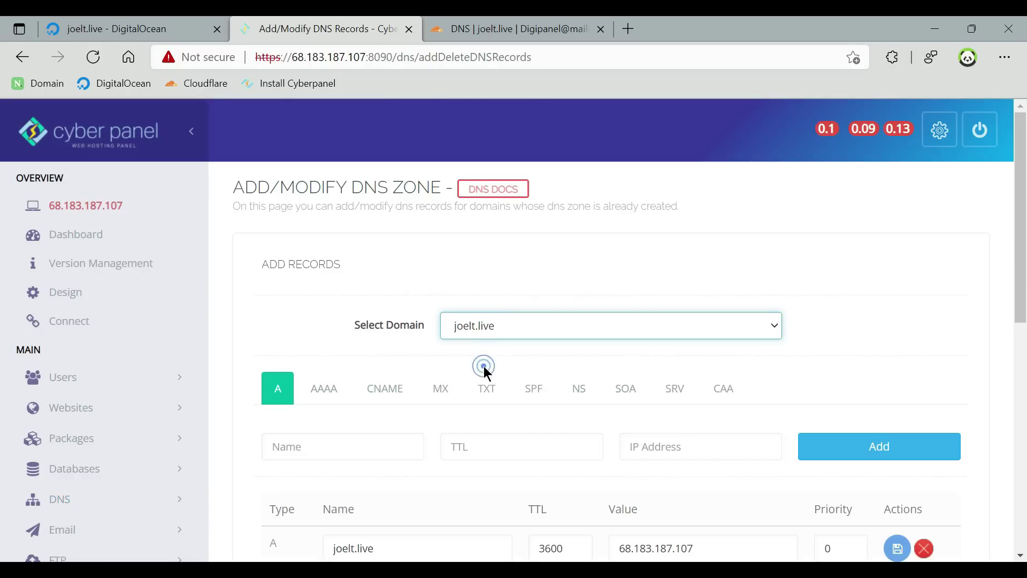
click(478, 395)
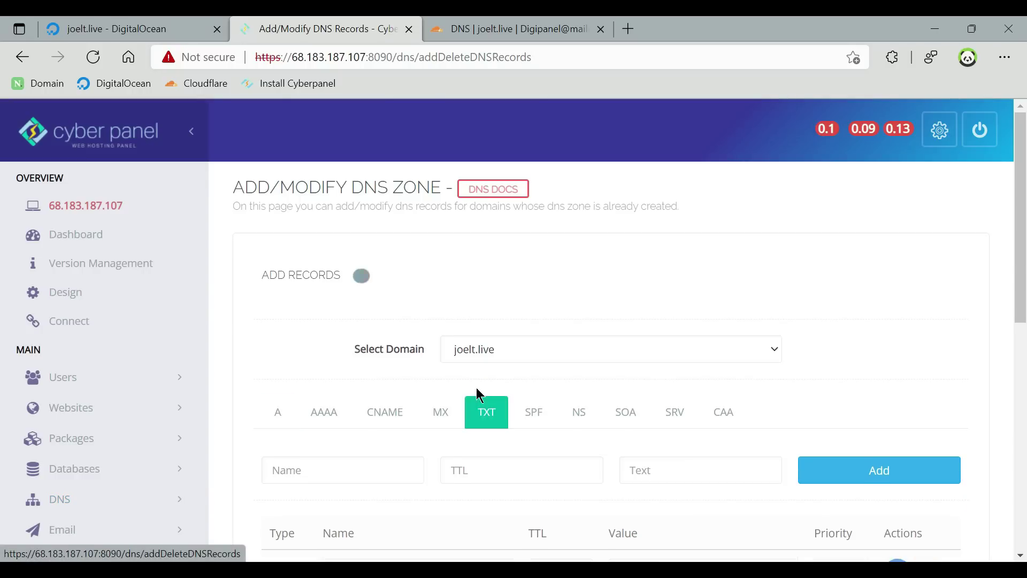
scroll(478, 394, down, 3)
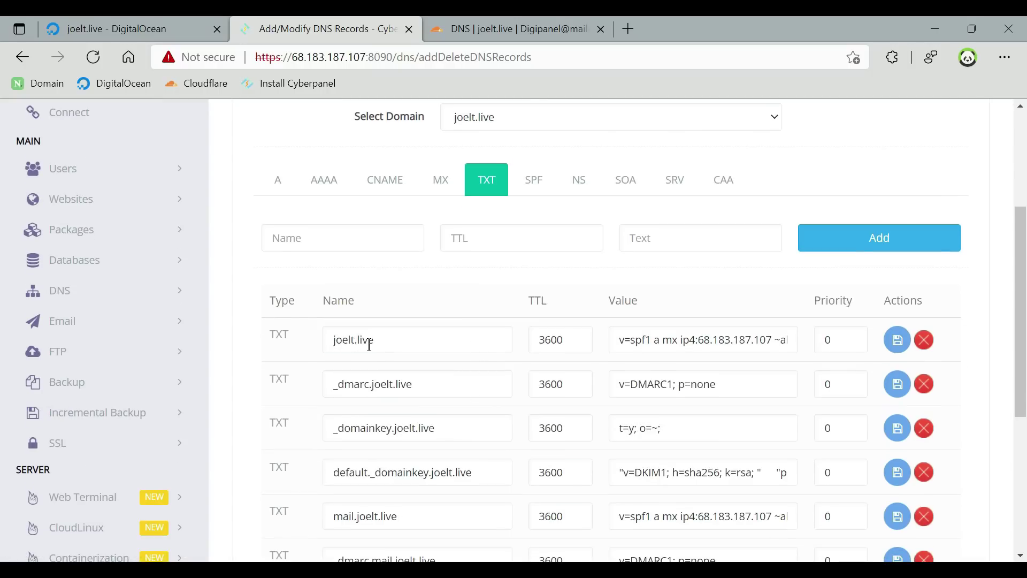
click(656, 346)
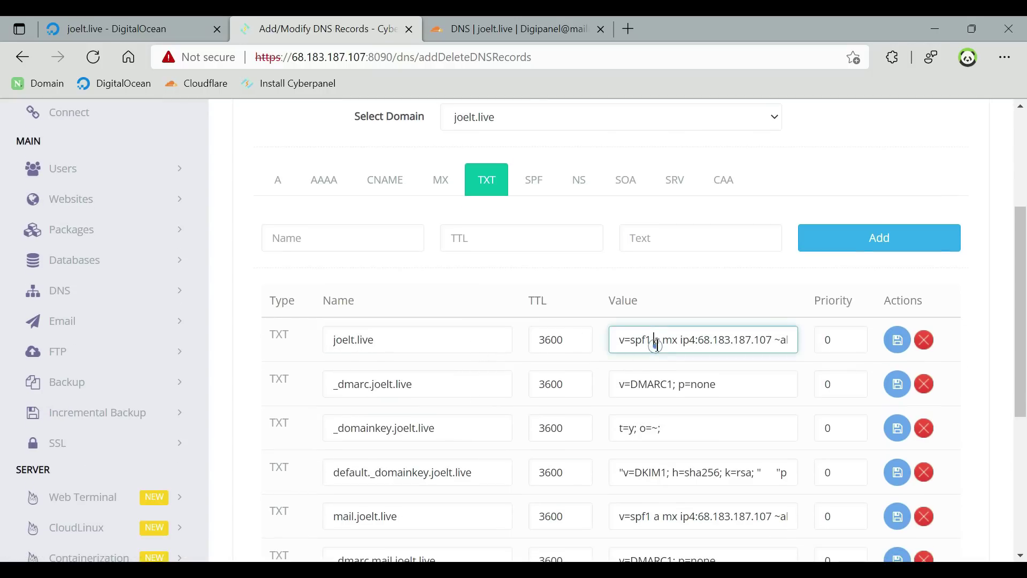
key(ctrl+a)
key(ctrl+c)
click(570, 286)
click(612, 27)
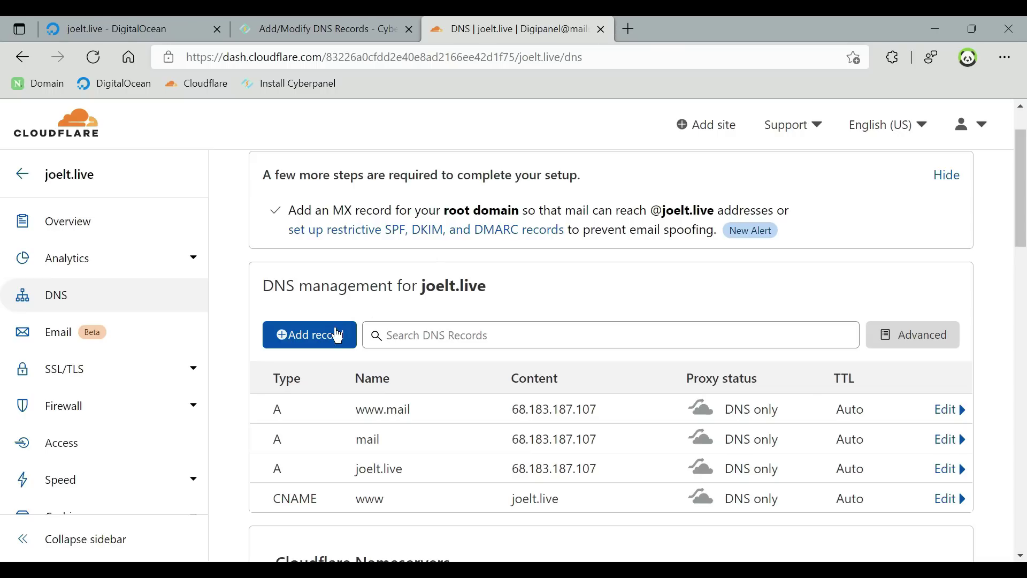
- Add a TXT record named @ with content v=spf1 a mx ip4:68.183.187.107 ~all
click(337, 336)
click(302, 428)
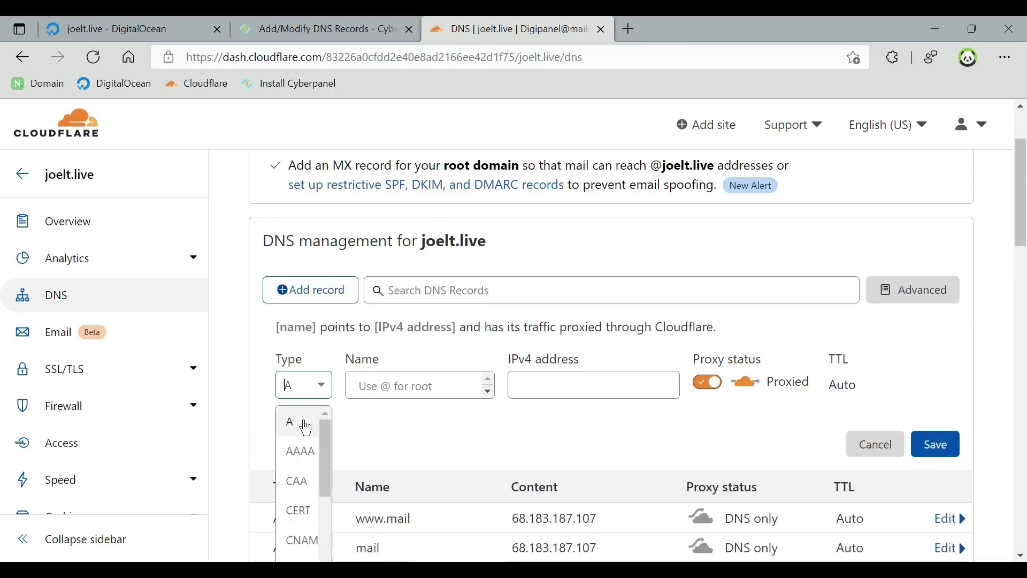
scroll(287, 402, down, 3)
scroll(289, 428, down, 3)
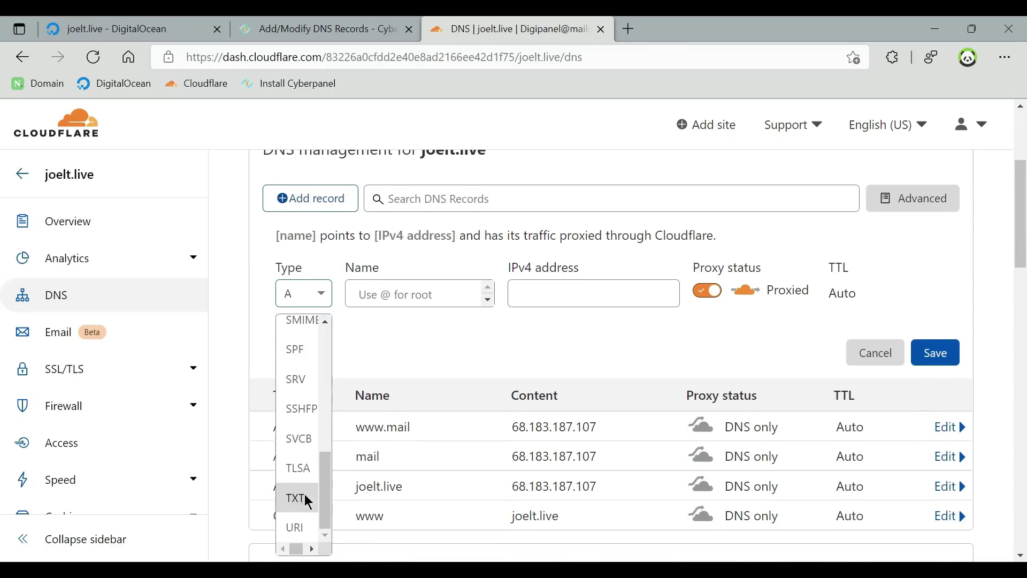
click(298, 495)
text(@)
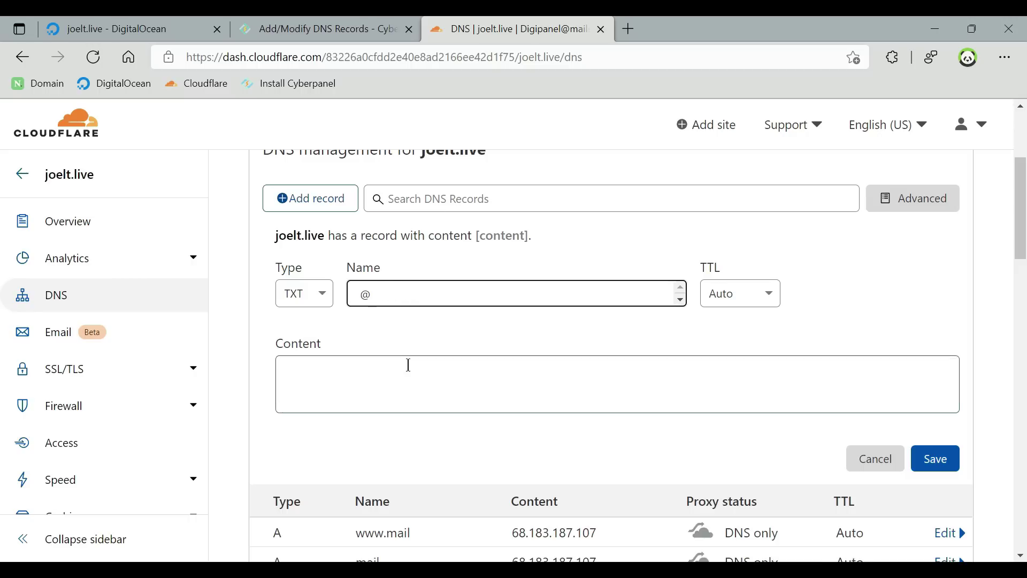
click(408, 362)
key(ctrl+v)
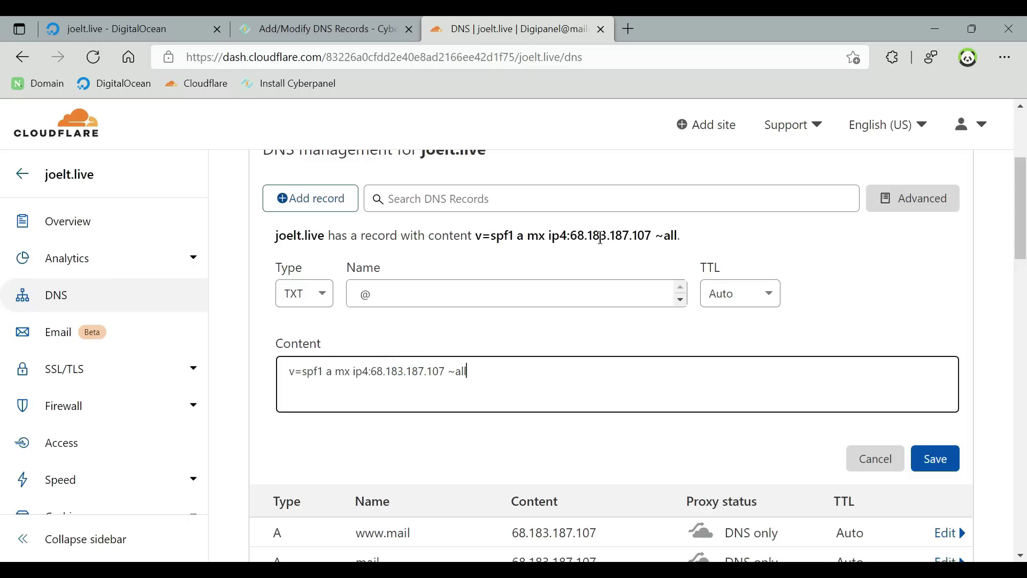
click(935, 461)
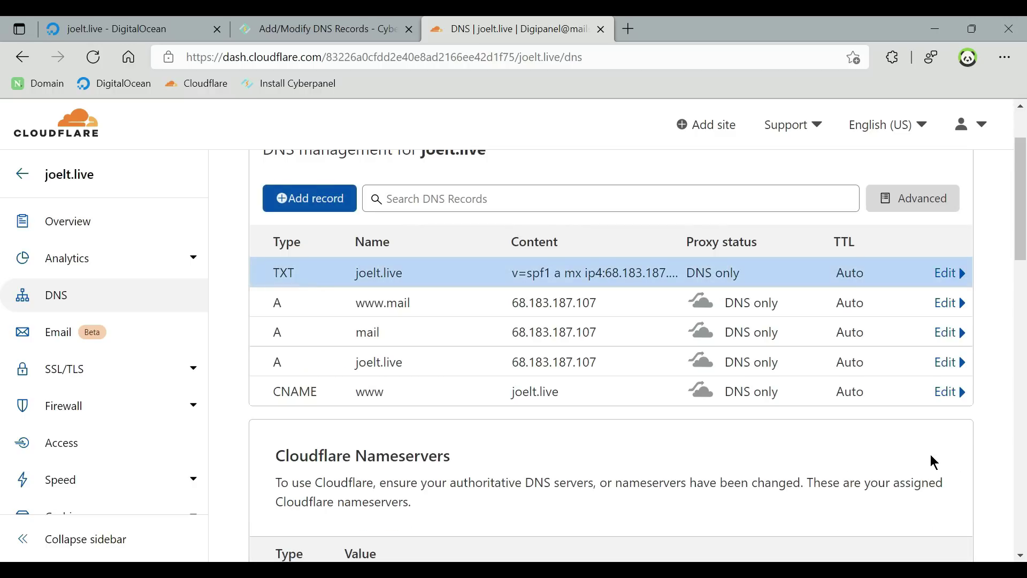
click(306, 198)
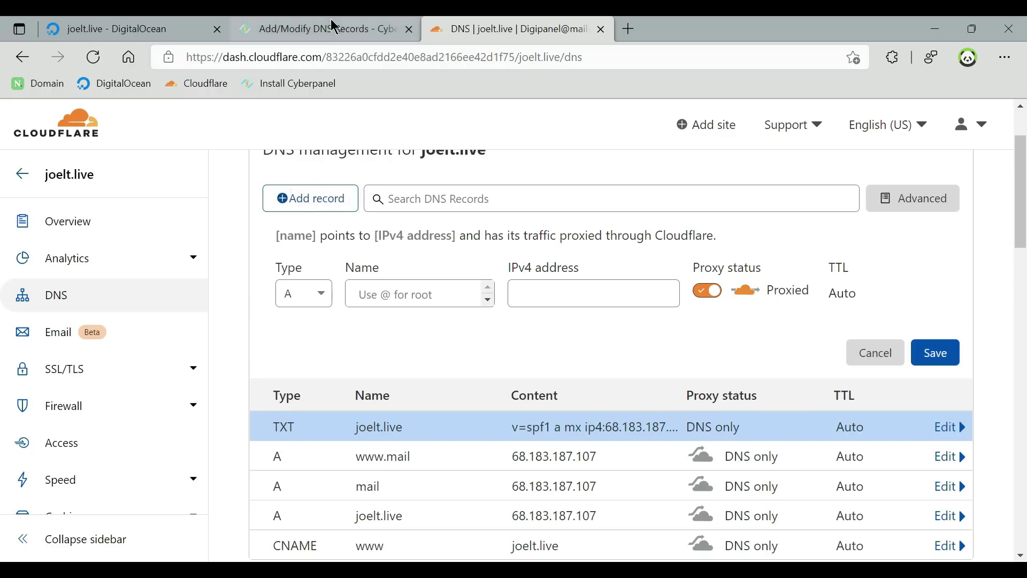
- Copy _dmarc from CyberPanel and use it as the name of a new TXT record
click(334, 26)
click(331, 389)
drag(369, 386, 319, 393)
key(ctrl+c)
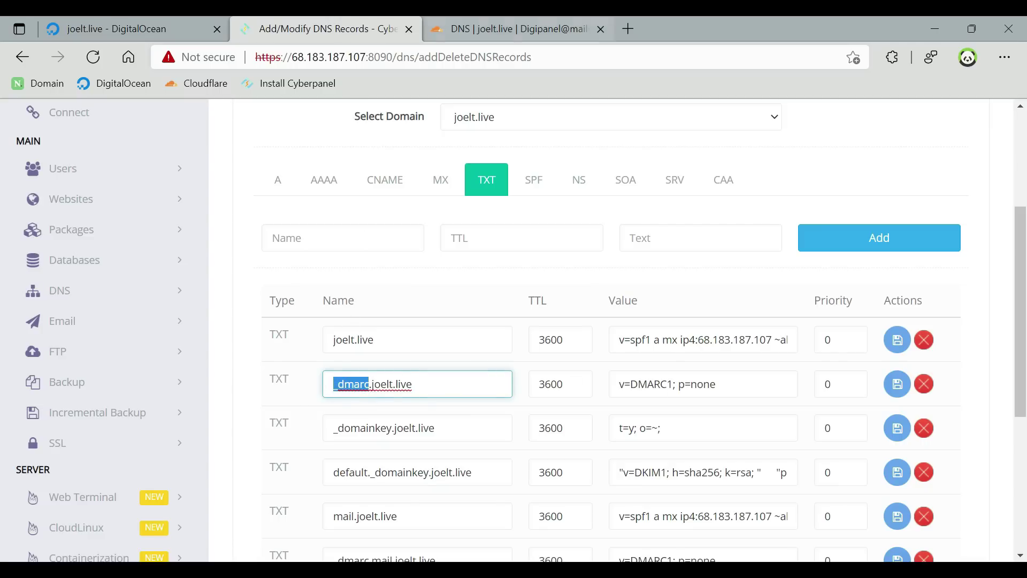
click(514, 29)
click(305, 293)
text(tx)
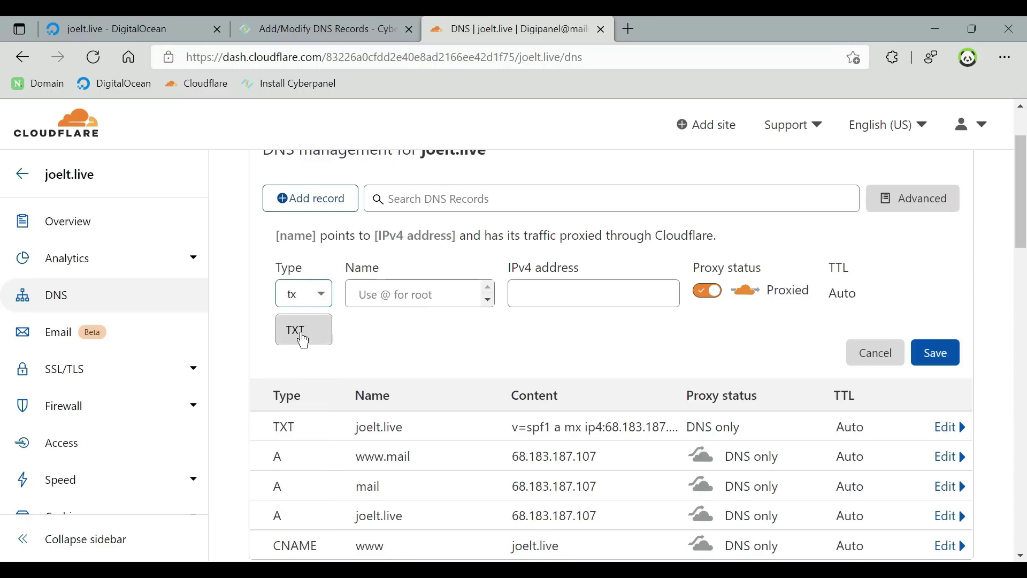
click(300, 335)
key(ctrl+v)
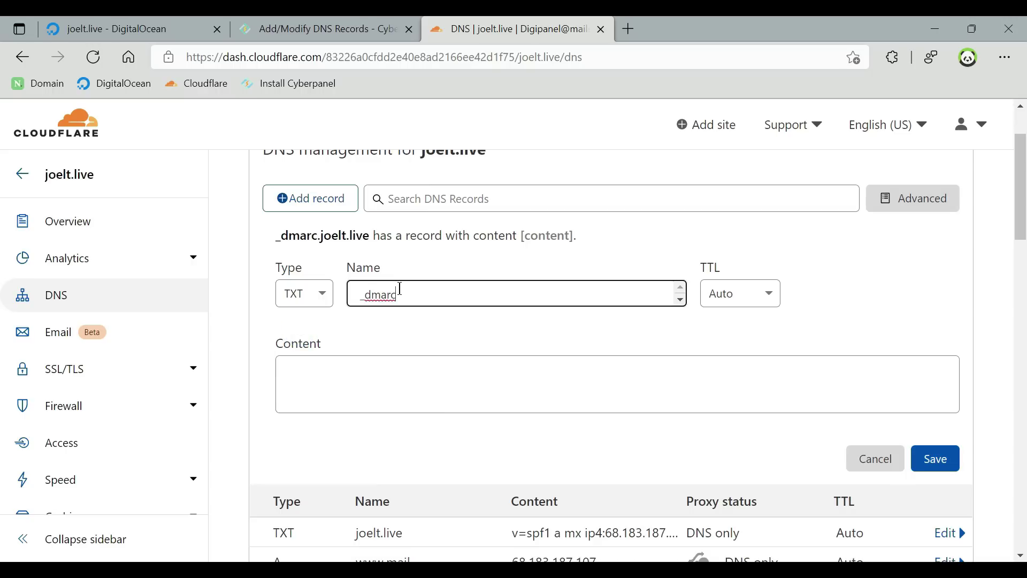
- Copy the DMARC value v=DMARC1; p=none into the record content and save it
click(353, 24)
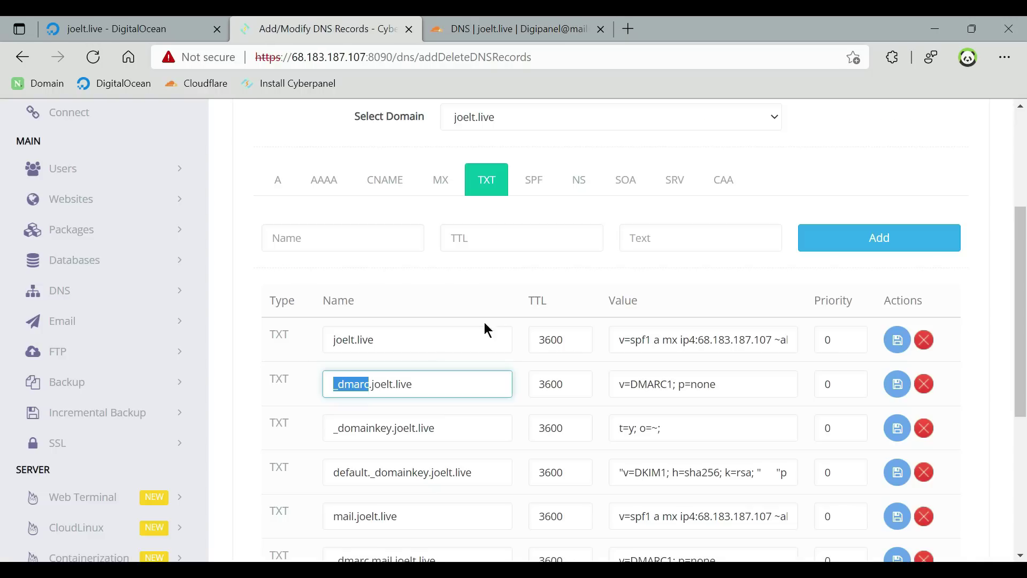
triple_click(641, 379)
key(ctrl+c)
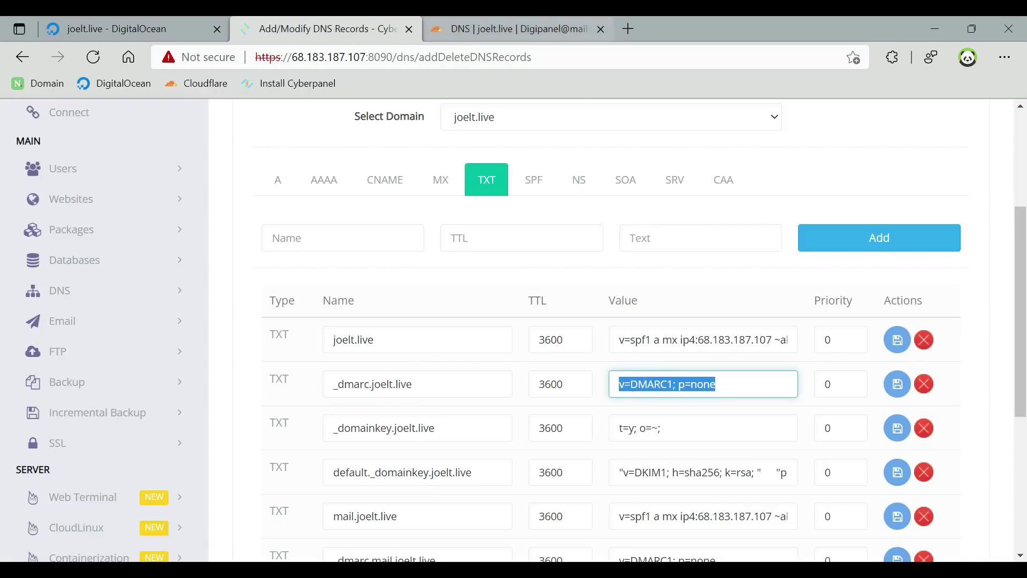
click(511, 29)
click(431, 392)
key(ctrl+v)
click(941, 461)
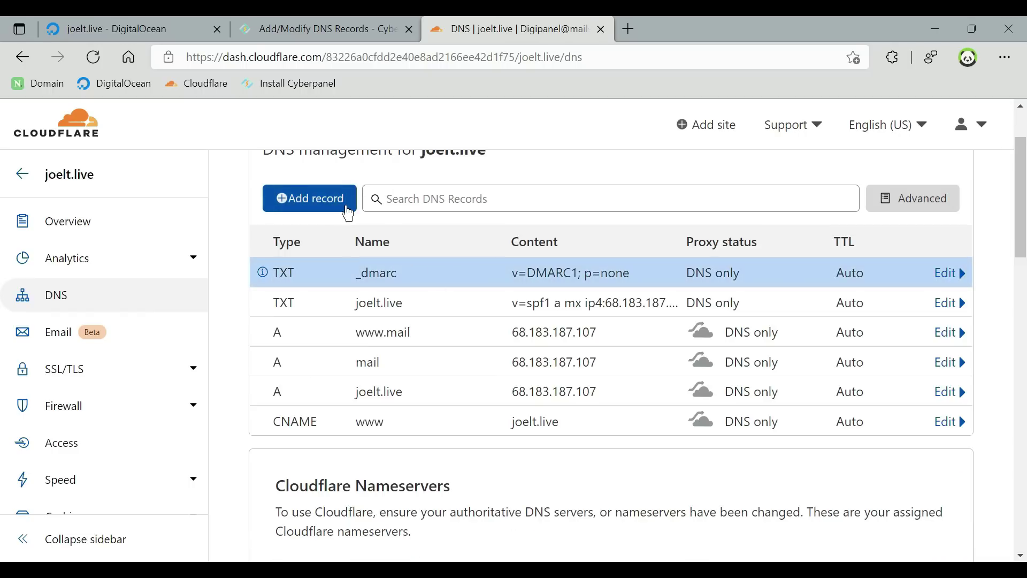
- Create a new TXT record named default._domainkey, copied from CyberPanel's DKIM record
click(347, 202)
click(301, 299)
text(txt)
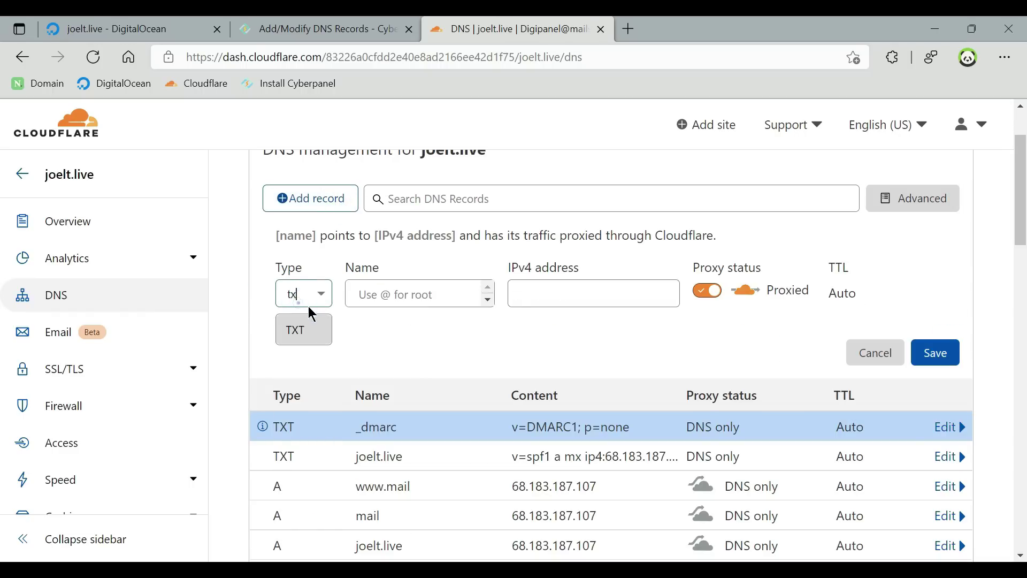
click(297, 328)
key(ctrl+shift+Tab)
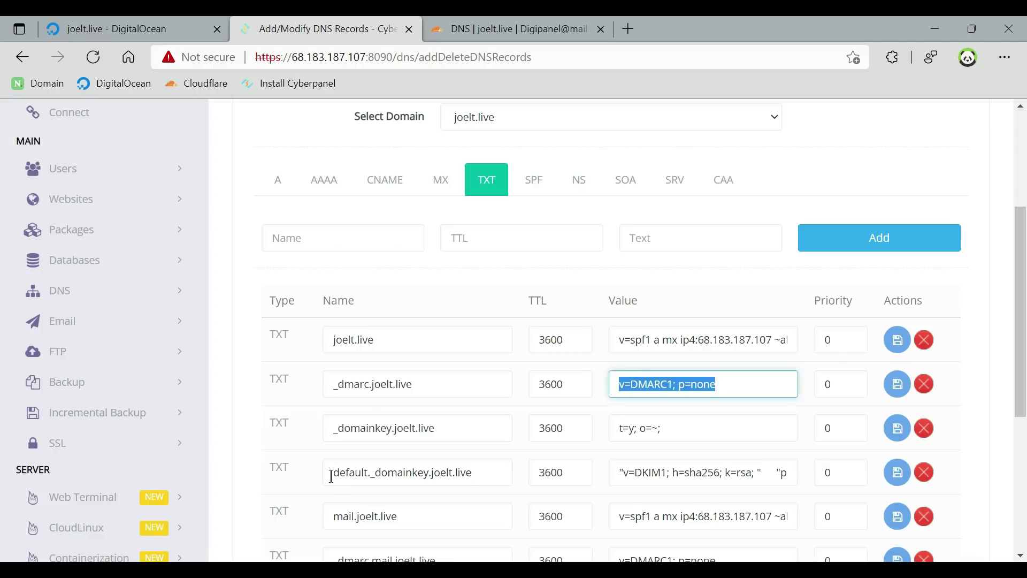
click(332, 477)
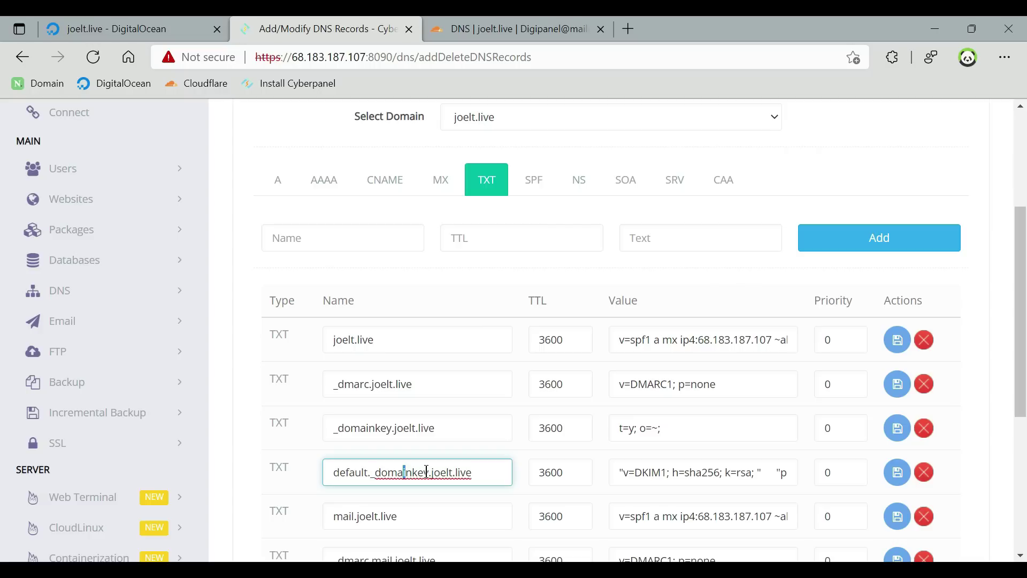
drag(429, 473, 334, 473)
key(ctrl+c)
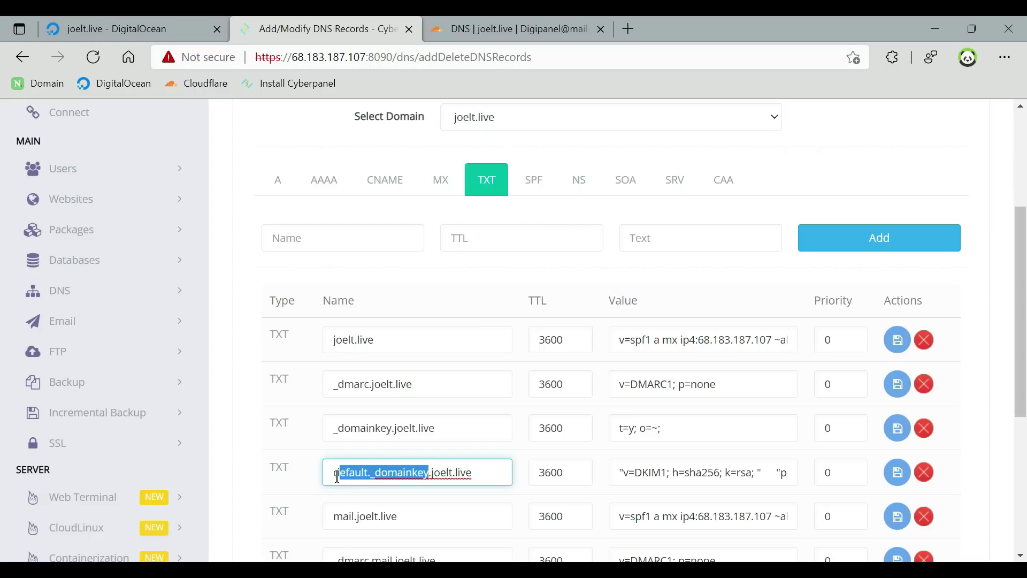
click(508, 28)
click(422, 362)
click(383, 297)
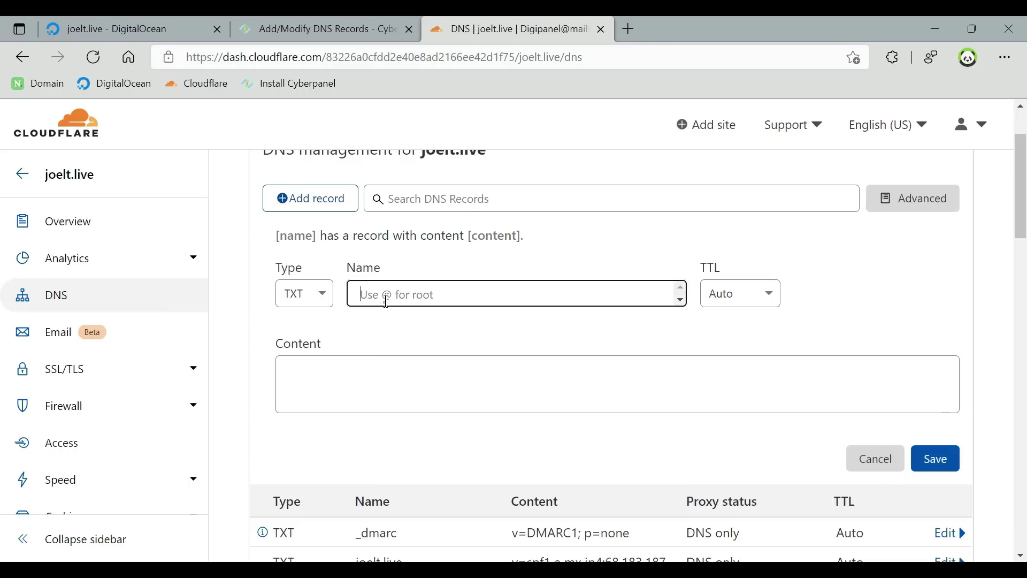
key(ctrl+v)
- Copy the full DKIM value from CyberPanel into the record's content
key(ctrl+shift+Tab)
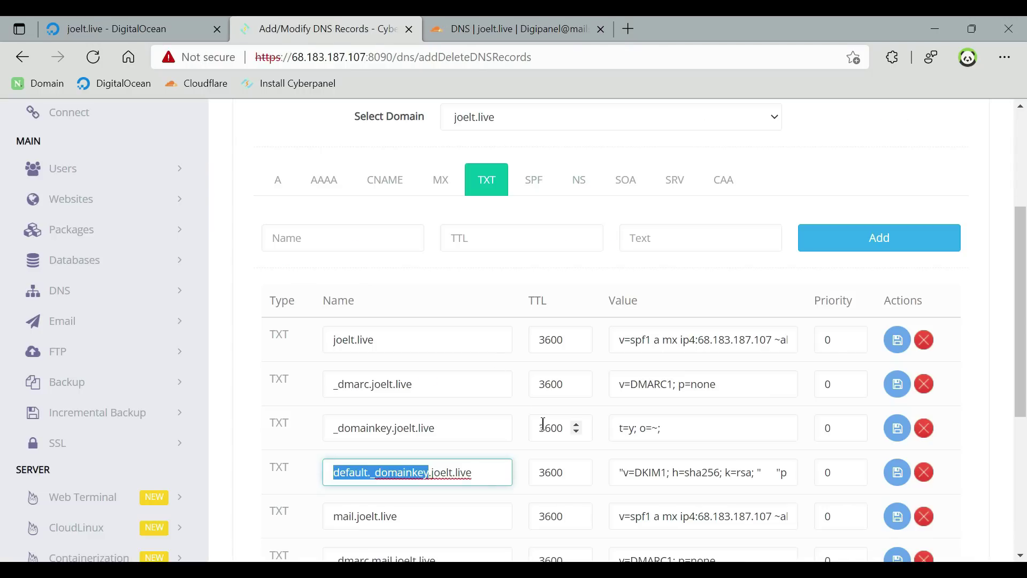
click(628, 467)
key(ctrl+a)
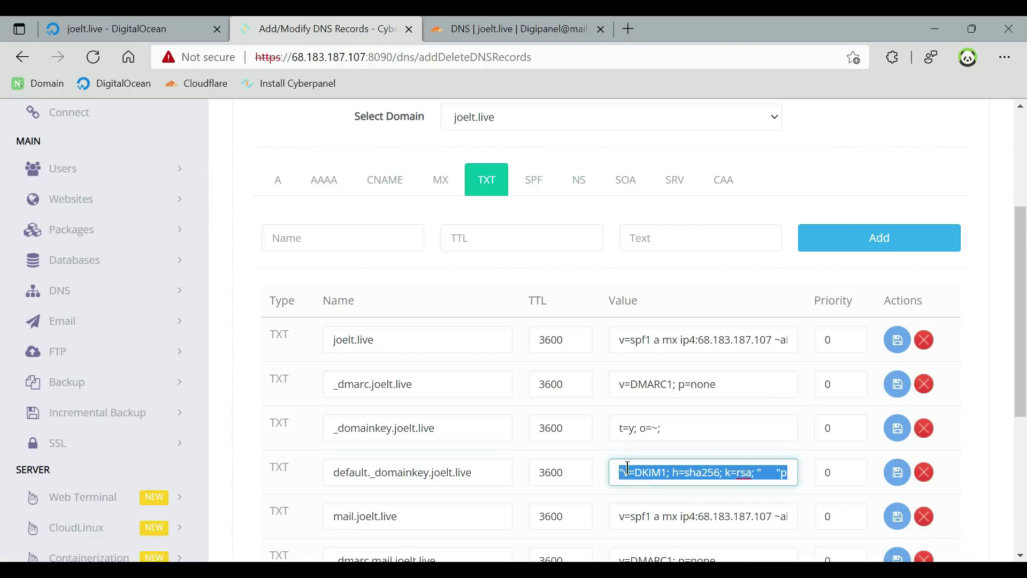
key(ctrl+c)
key(ctrl+Tab)
click(477, 404)
key(ctrl+v)
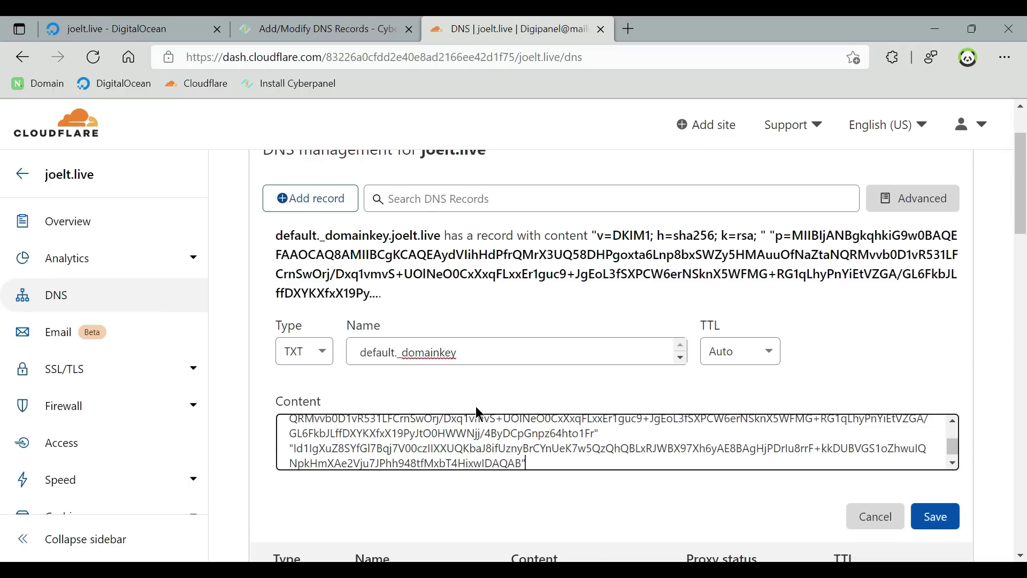
- Remove every quote mark from the DKIM value and save the record
click(555, 487)
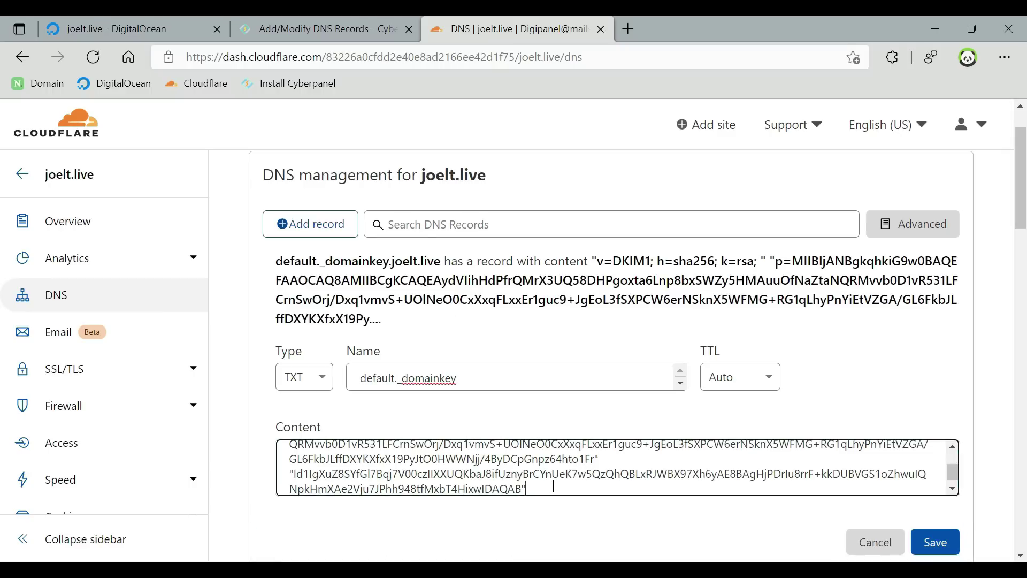
click(293, 474)
key(BackSpace)
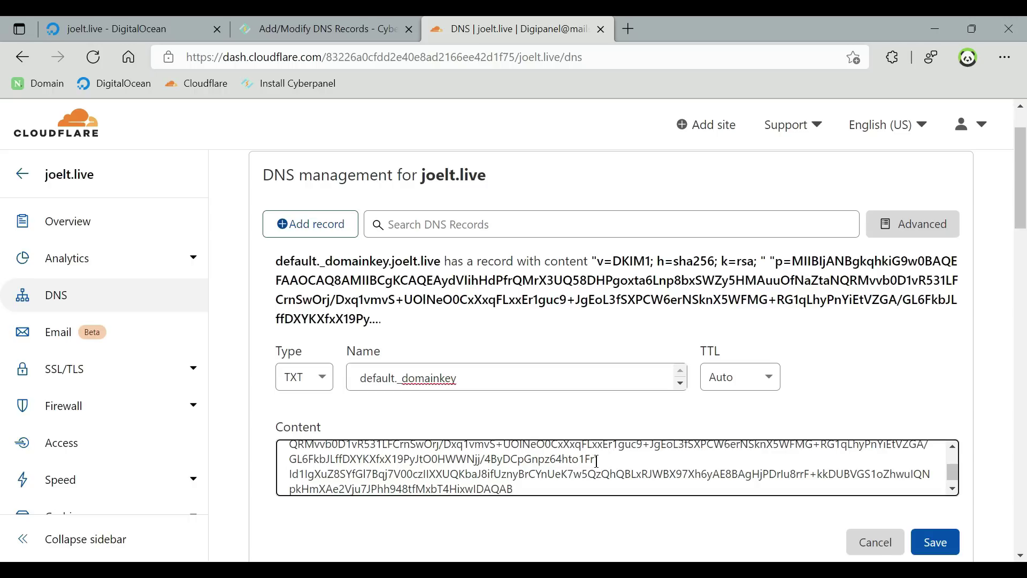
key(BackSpace)
scroll(298, 455, up, 2)
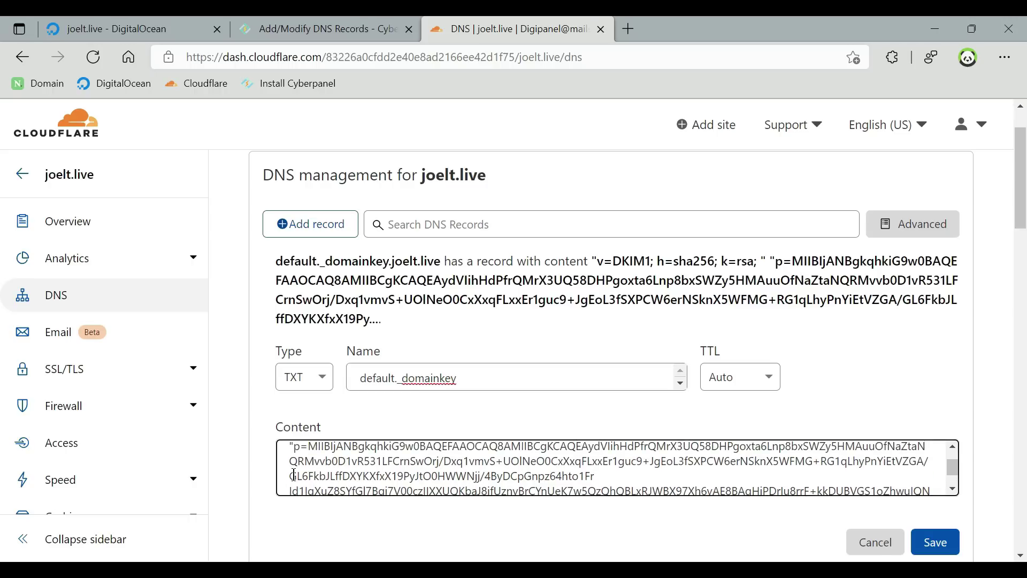
click(295, 456)
key(BackSpace)
scroll(453, 458, up, 1)
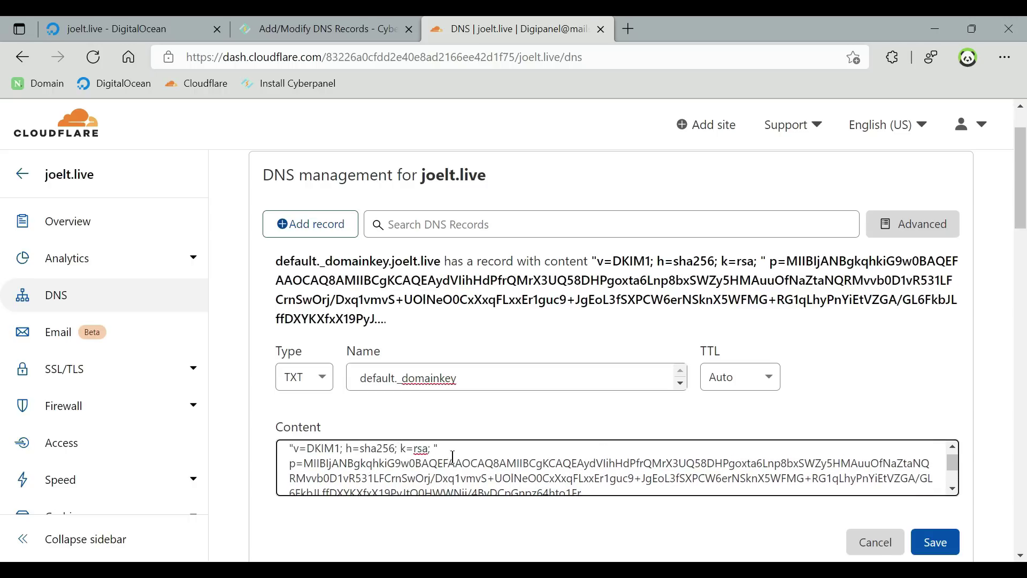
click(438, 448)
key(BackSpace)
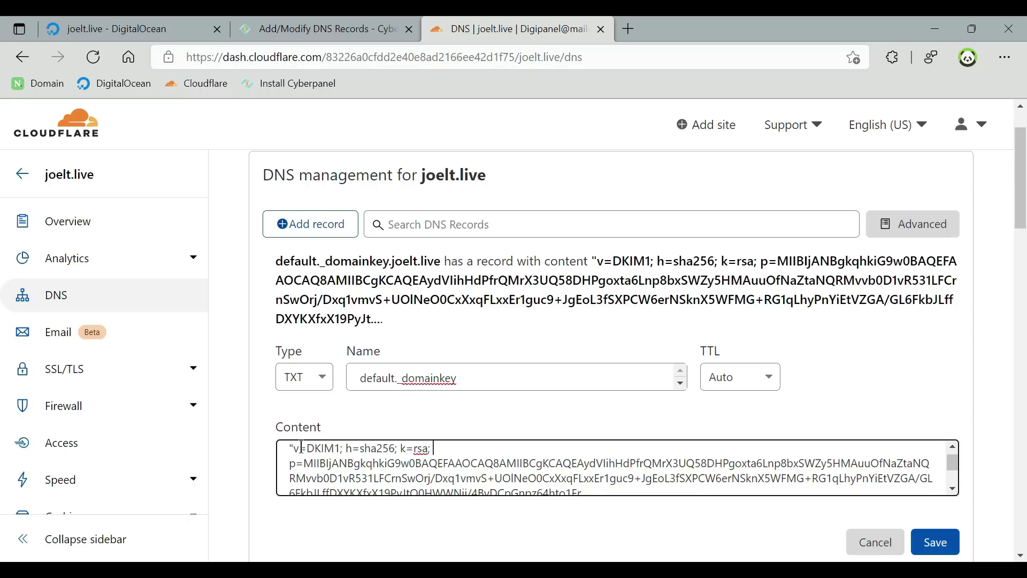
key(Home)
key(Delete)
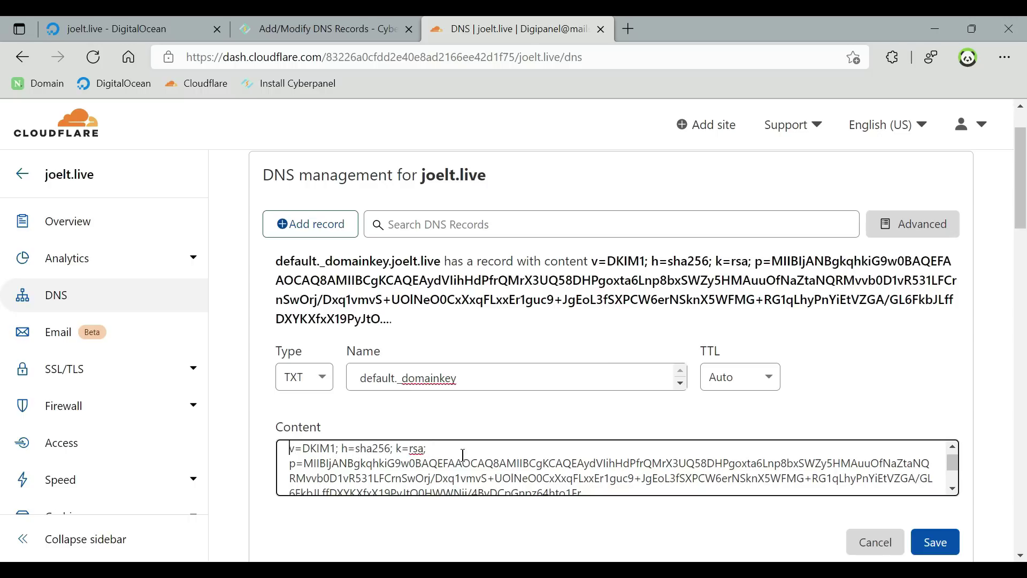
click(955, 545)
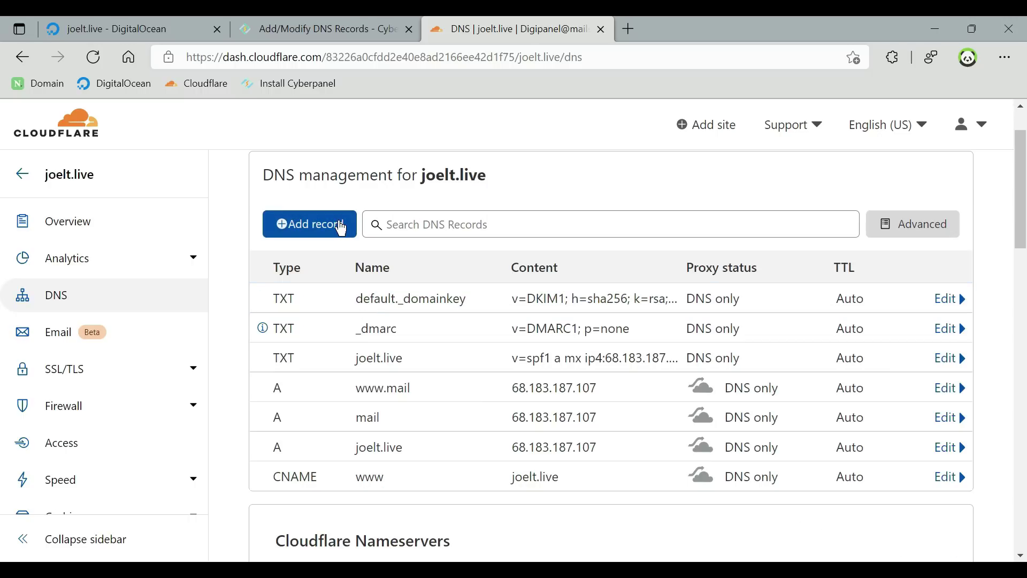
- Add an MX record for @ pointing to mail.joelt.live with priority 10
click(341, 227)
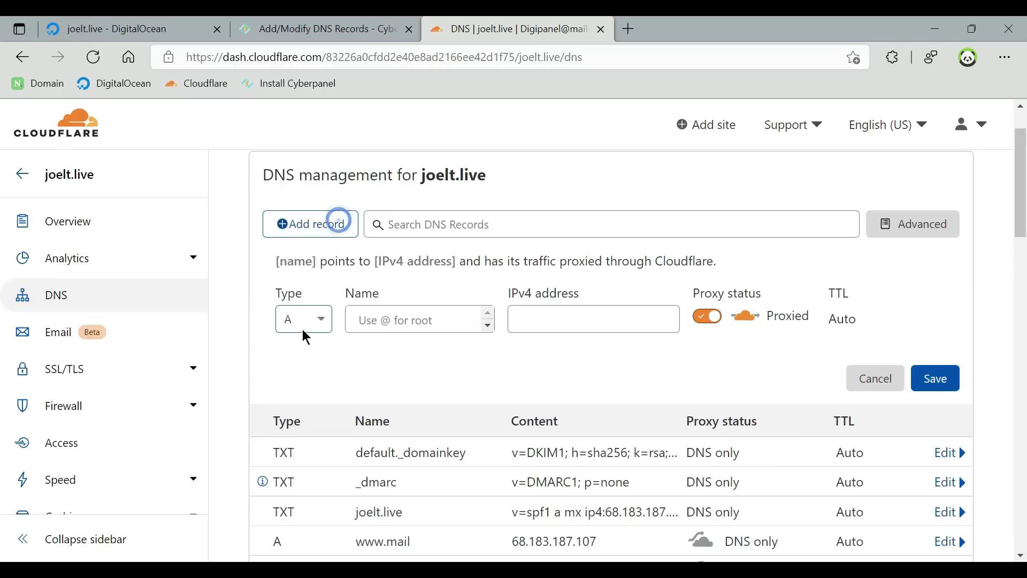
click(302, 329)
scroll(302, 401, down, 3)
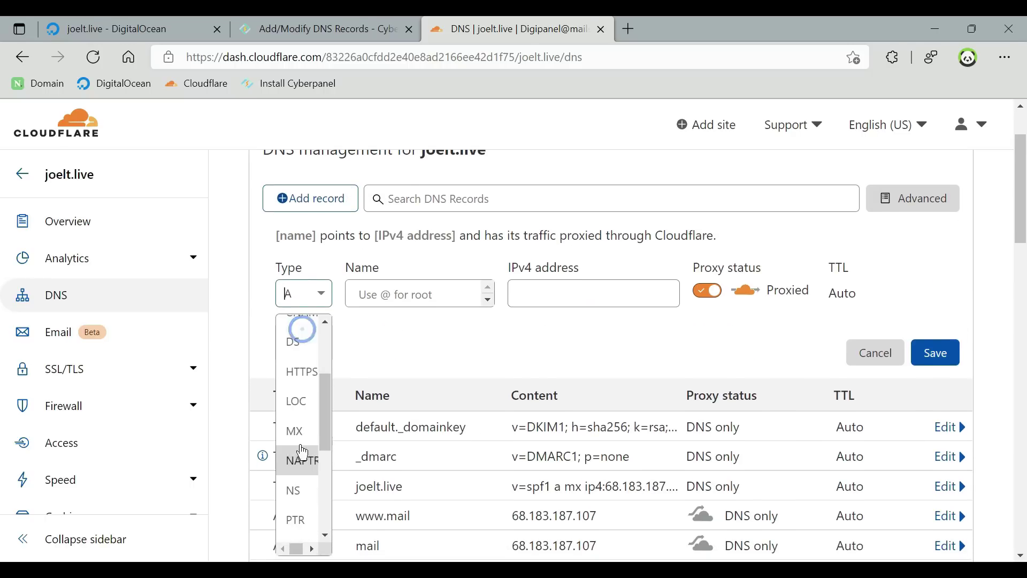
click(294, 426)
text(@)
click(552, 293)
text(m)
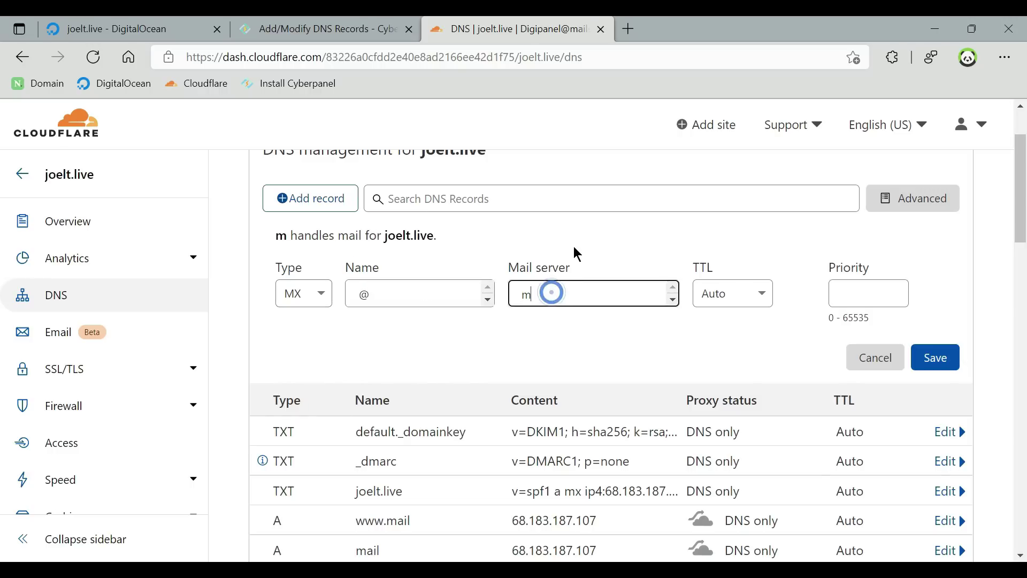
text(ail.joelt.live)
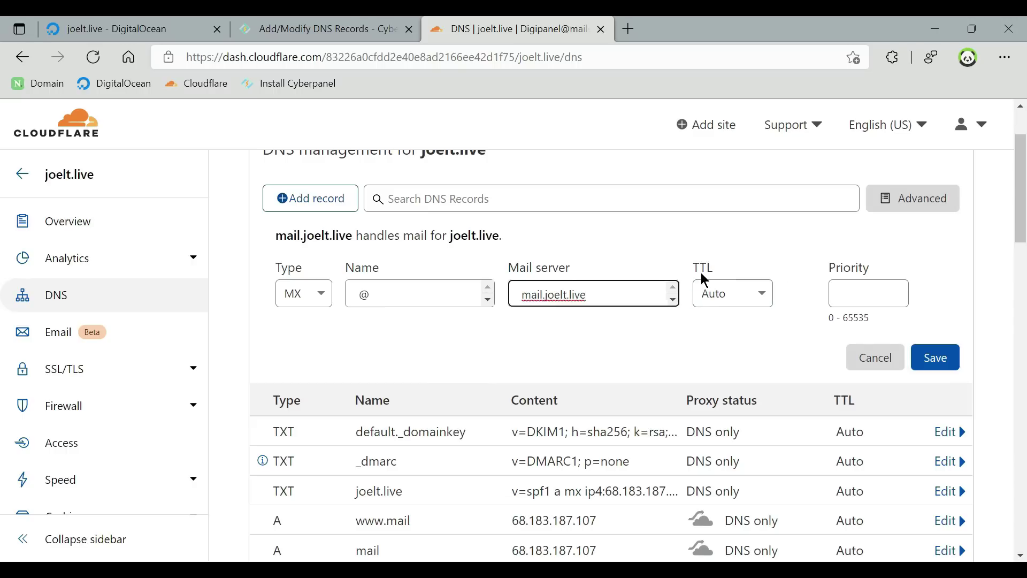
click(878, 293)
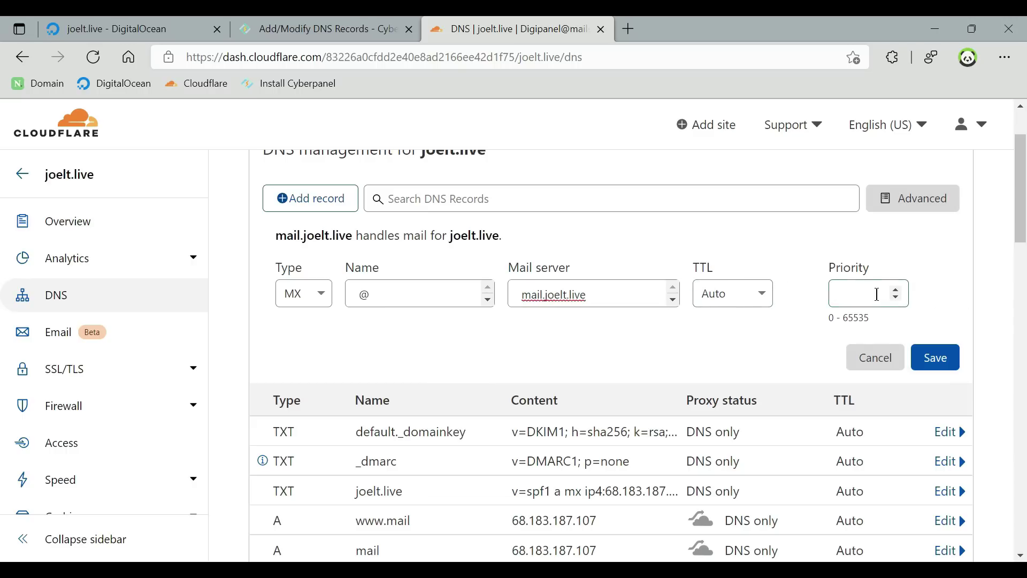
text(10)
click(932, 357)
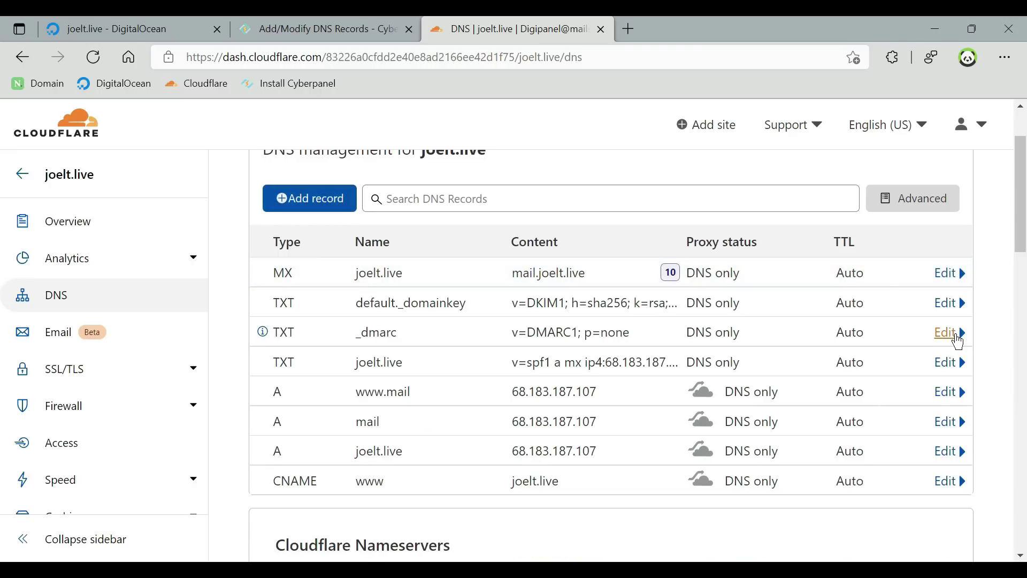
- Log in to RainLoop webmail with the contact mailbox address and password, then enter joelt.live/wp-admin
click(386, 28)
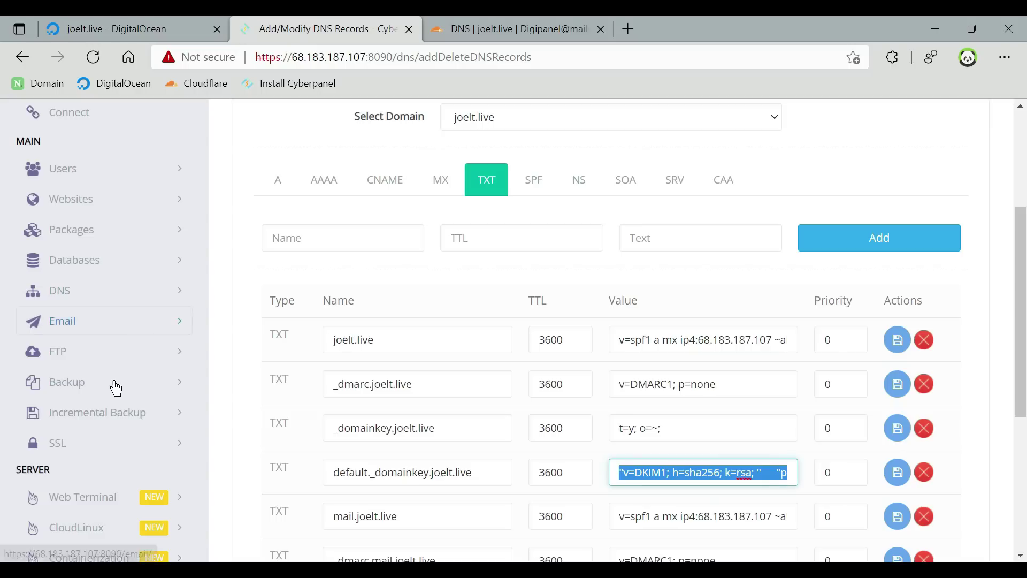
click(110, 328)
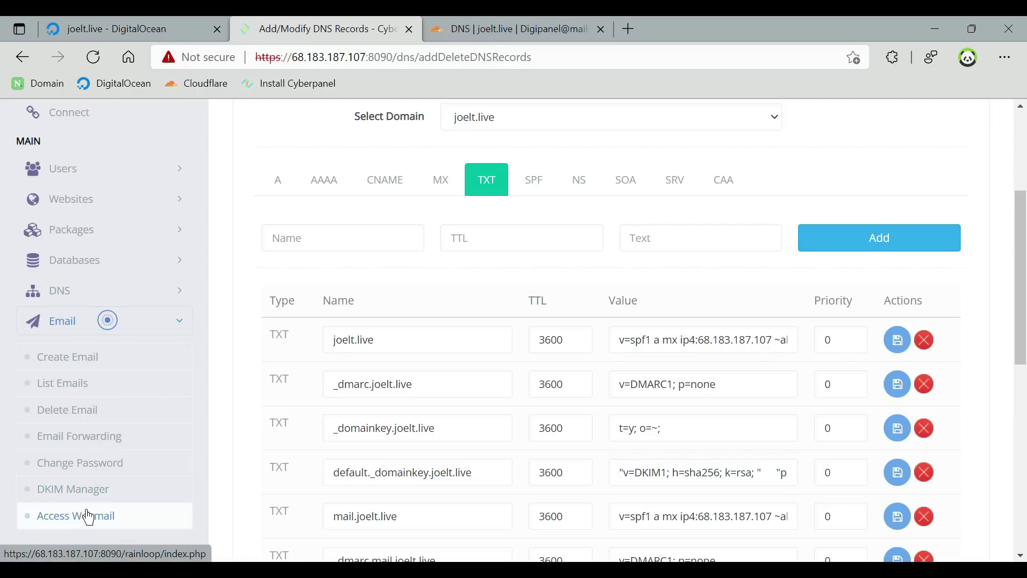
click(30, 517)
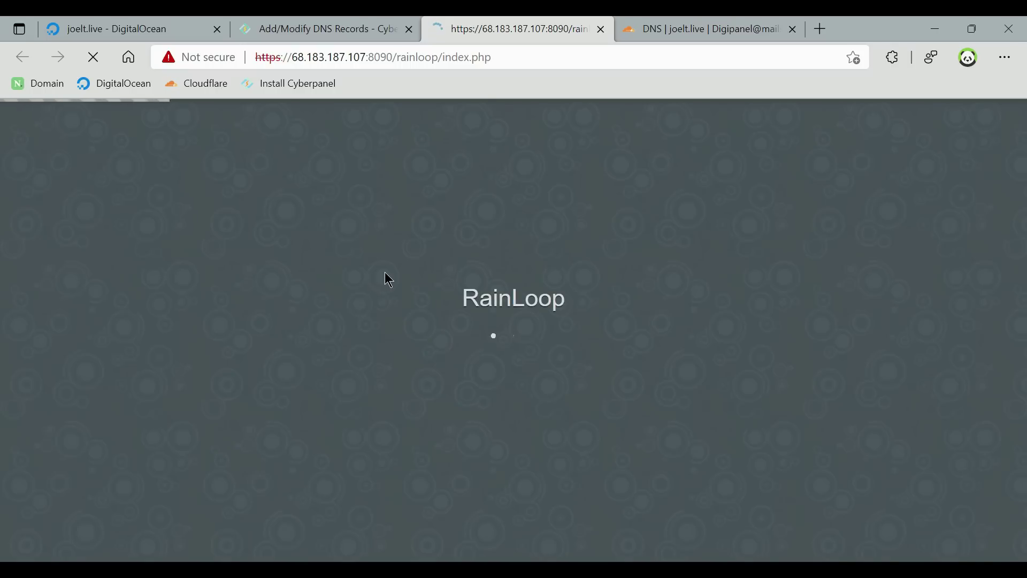
click(469, 245)
key(Tab)
text(•)
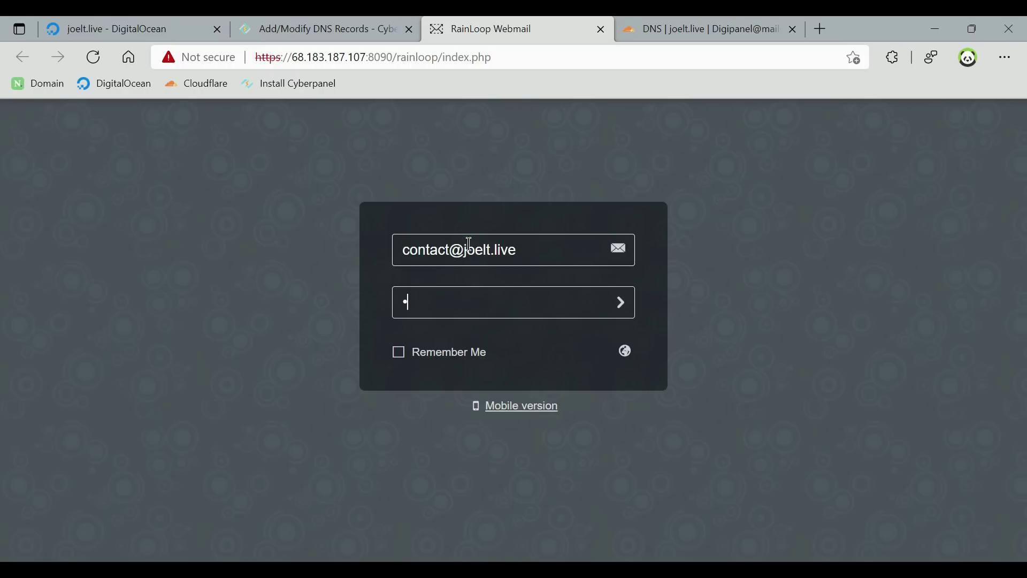
text(••••••••••••••)
click(621, 303)
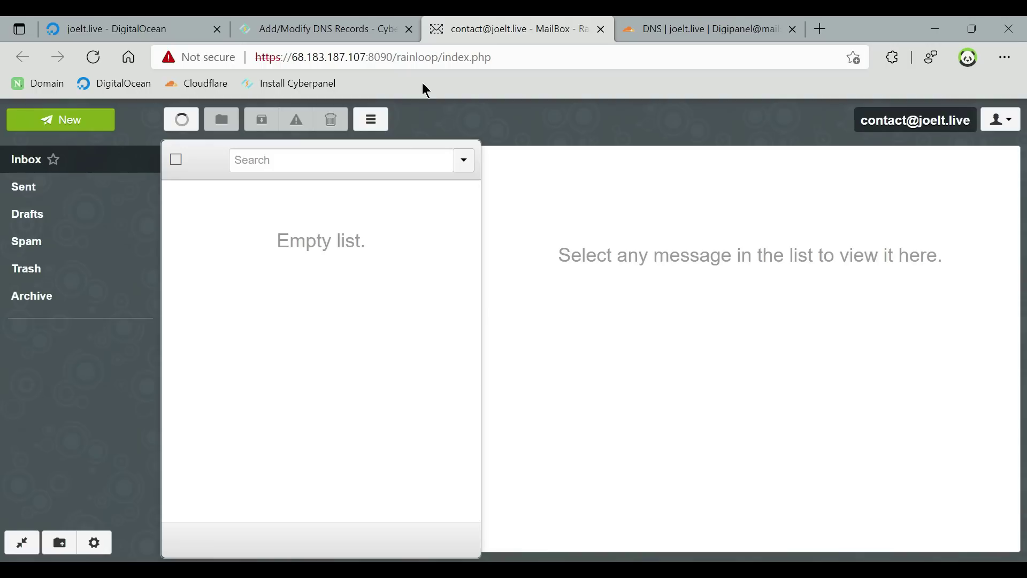
click(421, 61)
text(joelt.live/wp)
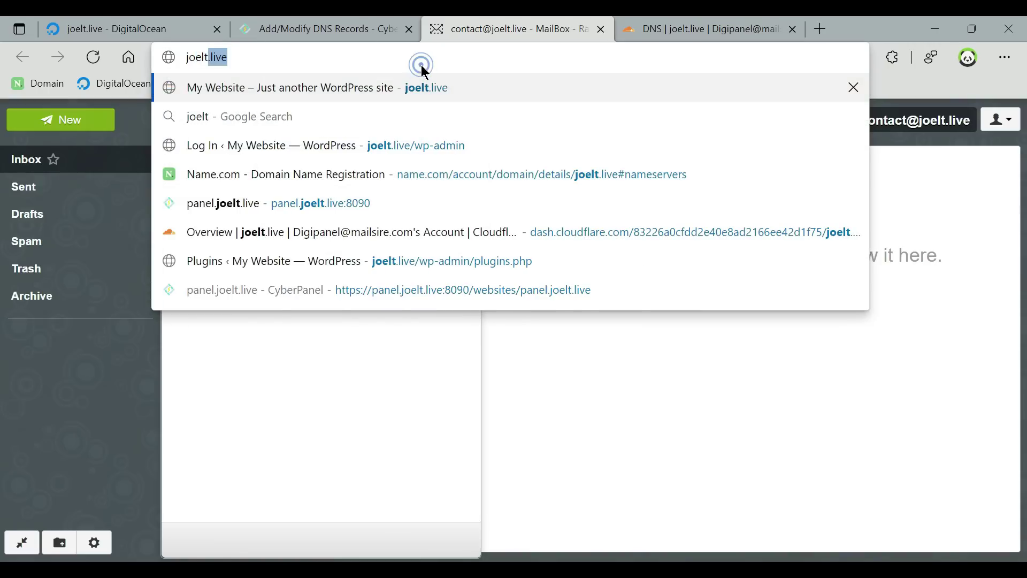
text(-admin)
- In WordPress admin, search 'fluent smtp', then install and activate FluentSMTP
key(Return)
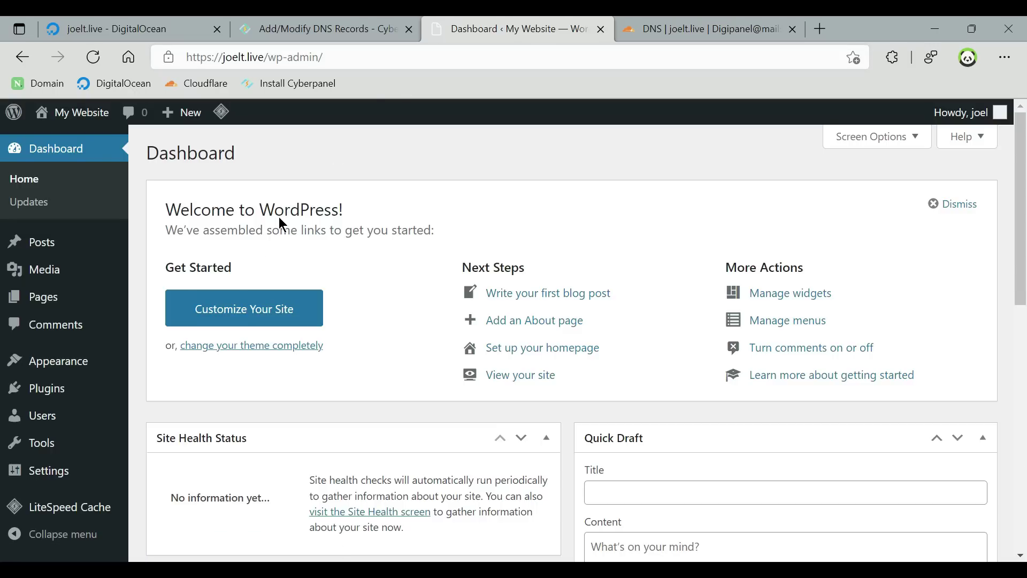
mouse_move(56, 398)
click(165, 413)
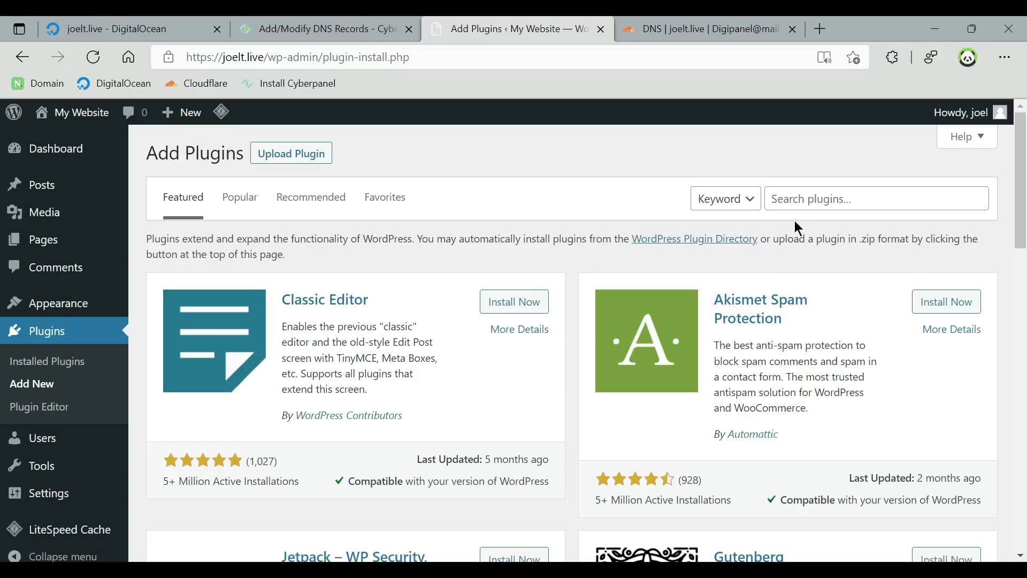
click(827, 199)
text(fluent smtp)
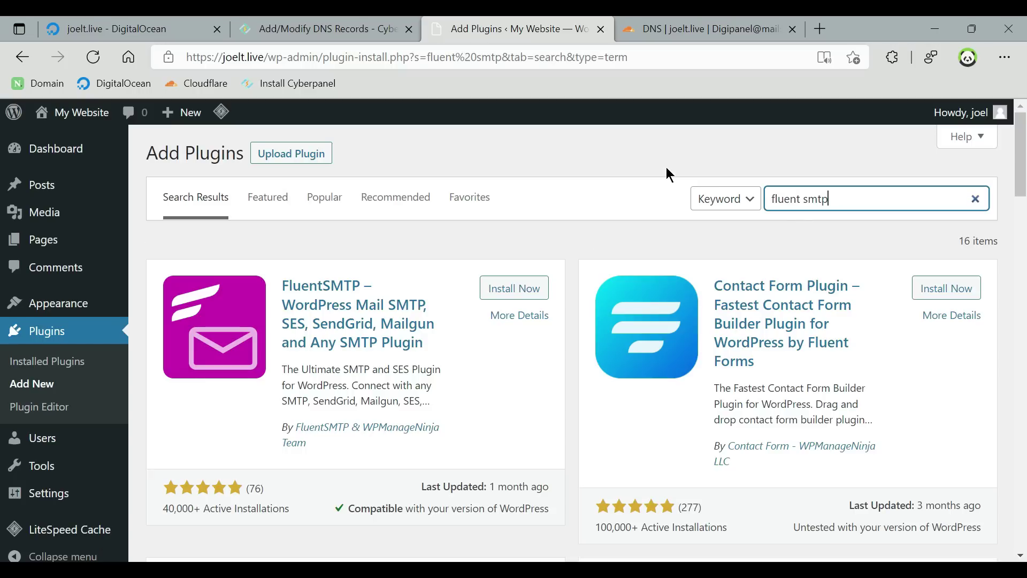
click(515, 288)
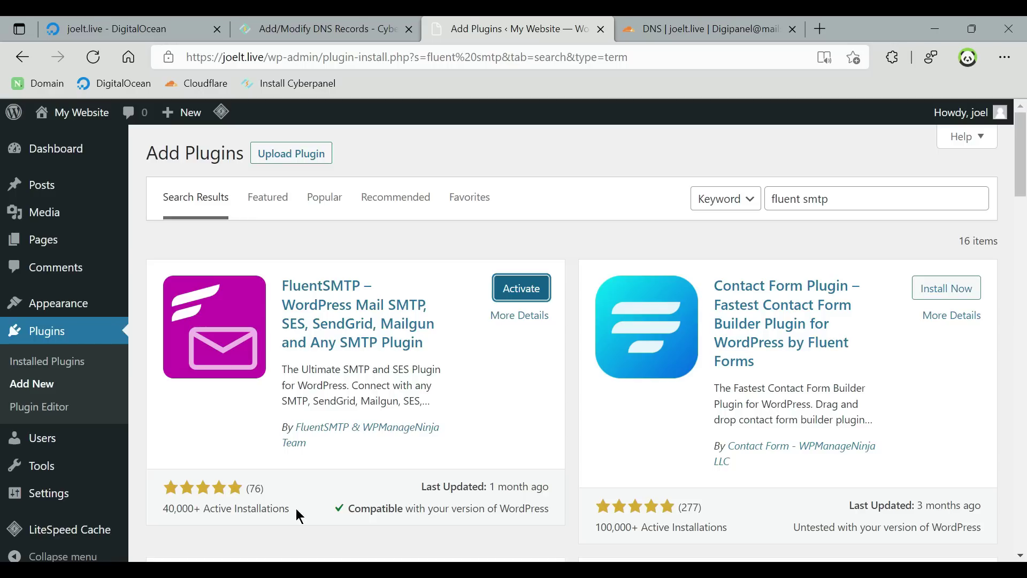
click(520, 292)
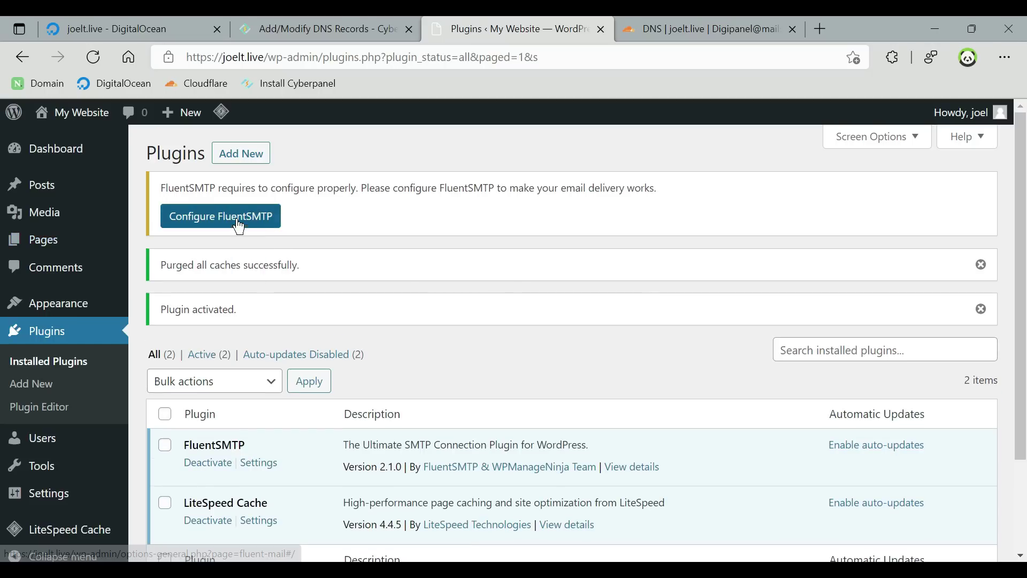
- Start FluentSMTP setup with Other SMTP, using the site's contact address and sender name as From
click(247, 219)
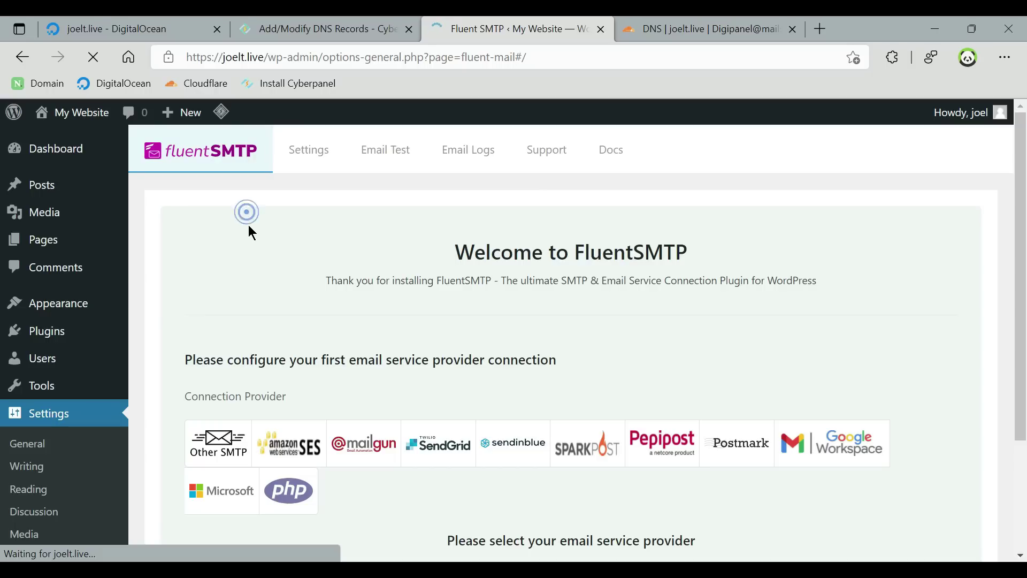
scroll(277, 277, down, 3)
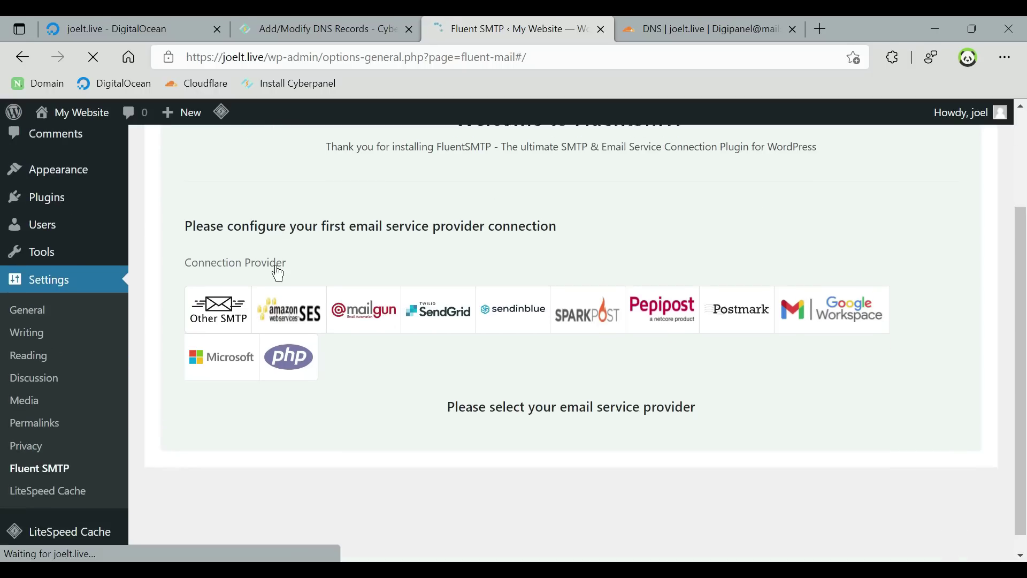
click(224, 317)
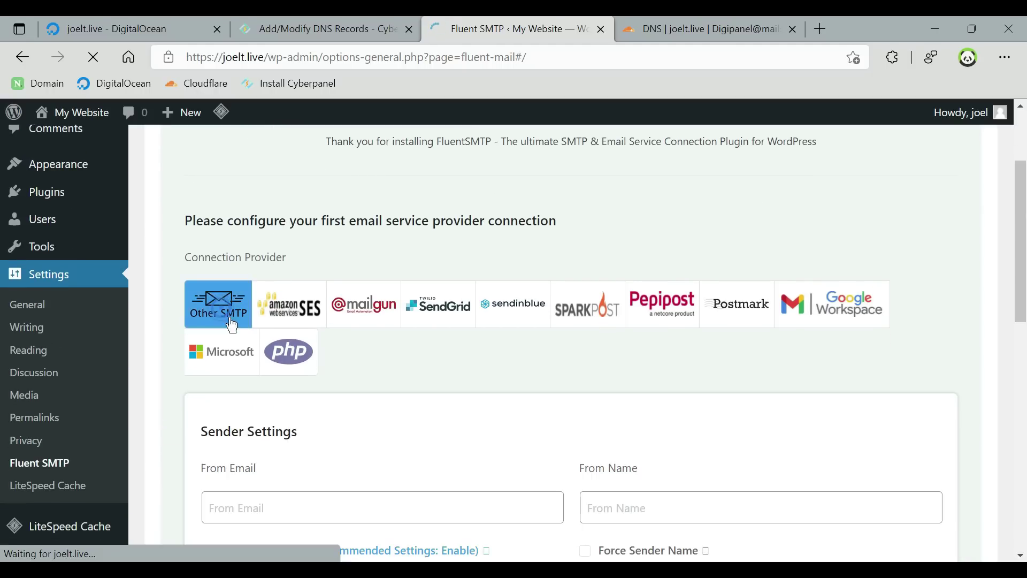
scroll(303, 375, down, 4)
click(300, 336)
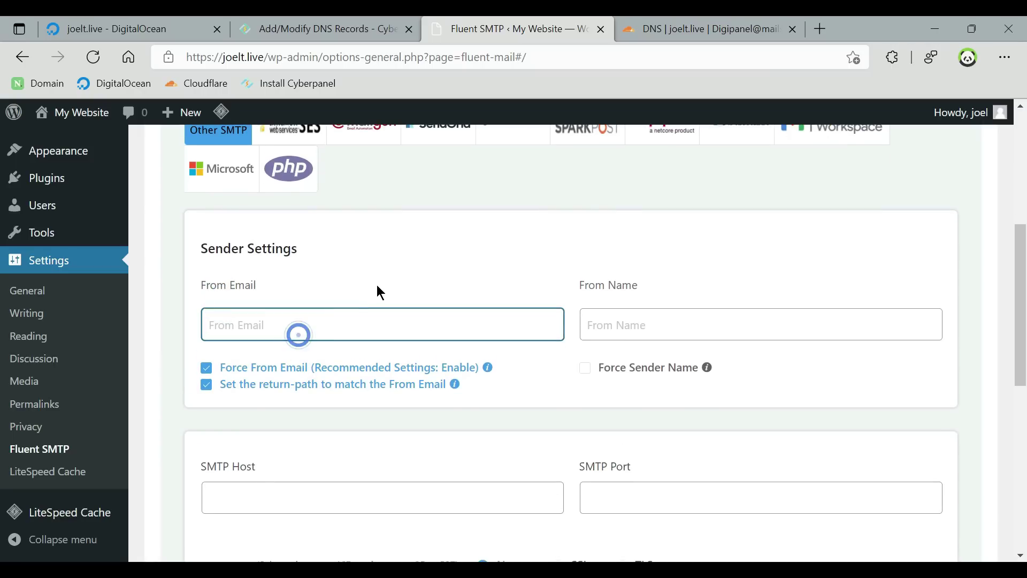
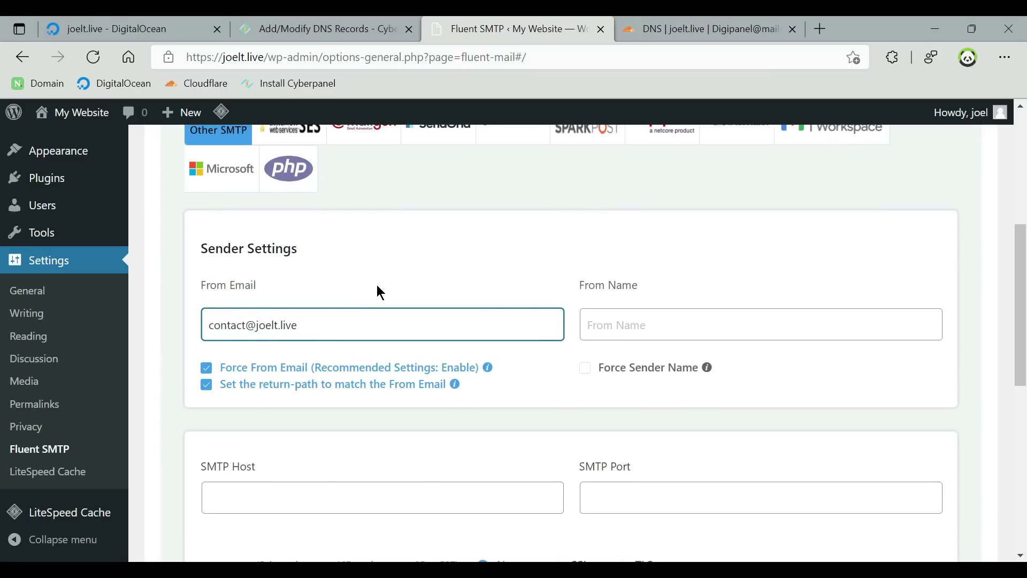
click(598, 313)
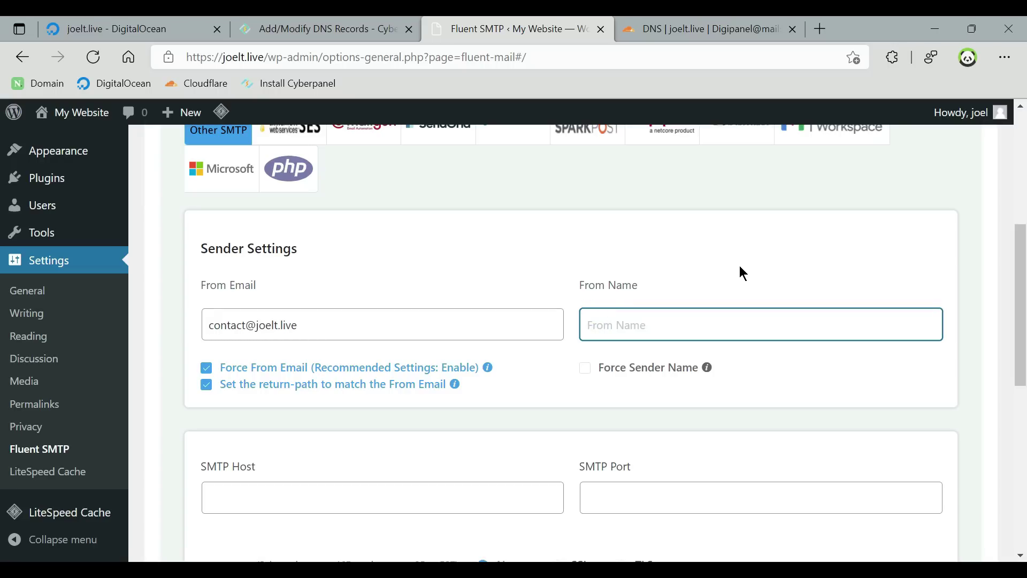
text(Joel)
- Set the SMTP host to mail.joelt.live, port 587, with TLS encryption
scroll(733, 273, down, 4)
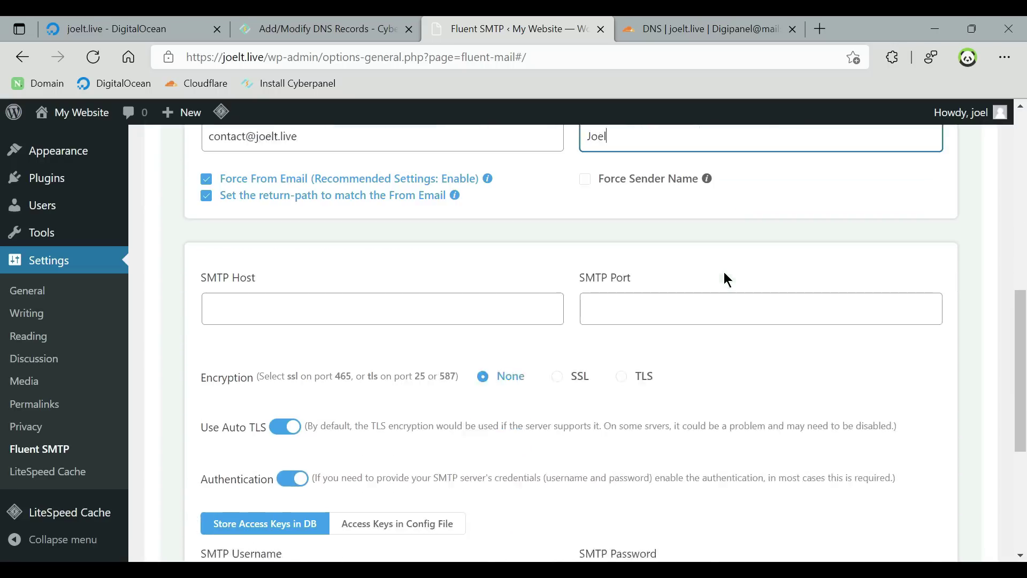
click(431, 294)
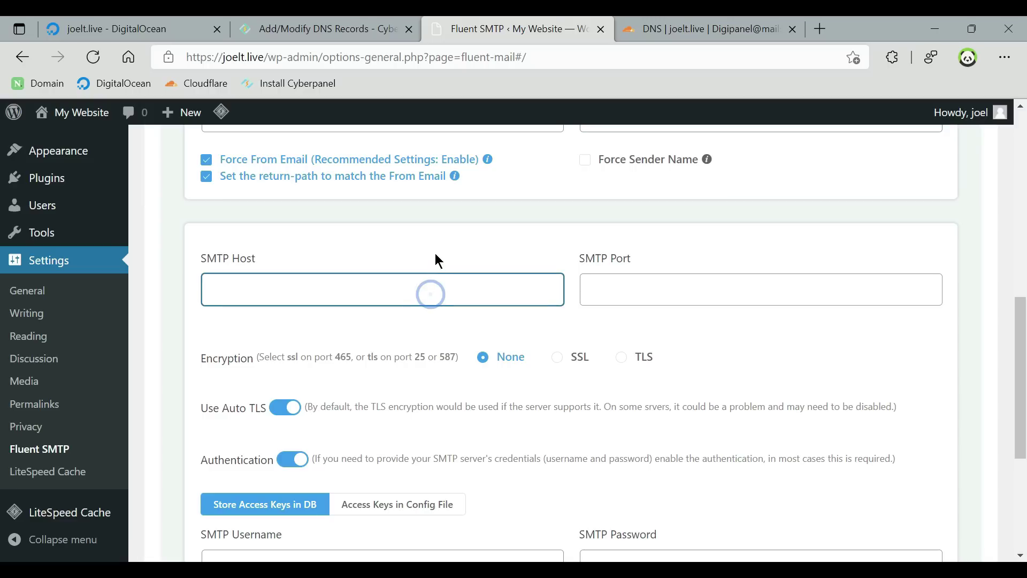
text(mail.joelt.live)
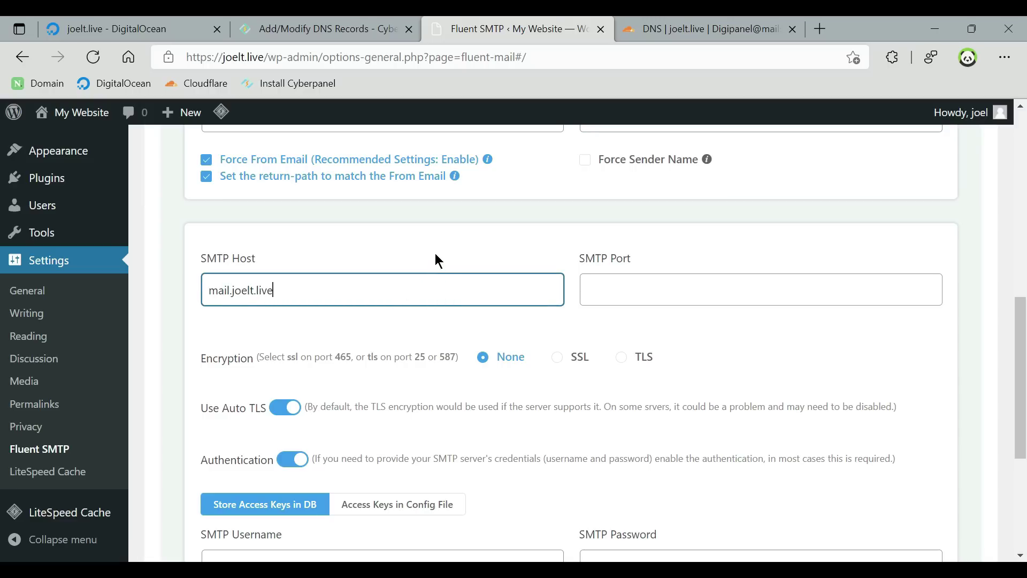
click(633, 284)
text(587)
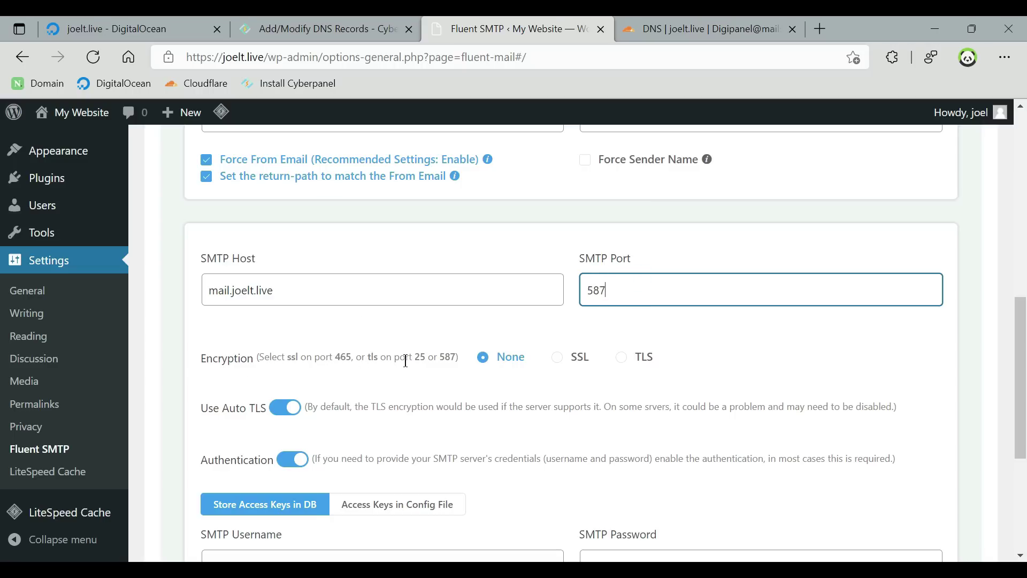
click(623, 358)
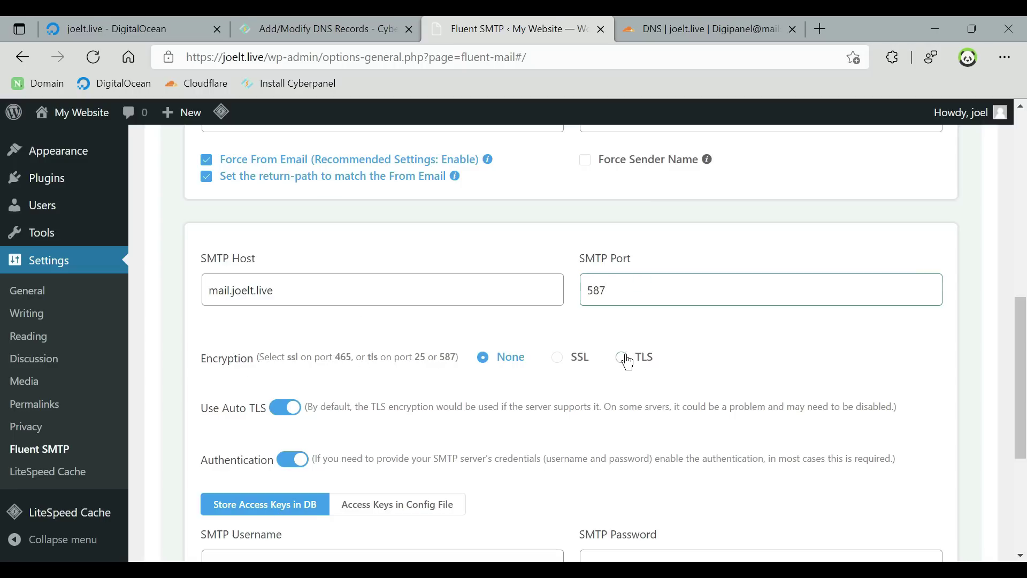
- Enter the SMTP username and password and save the connection settings
scroll(481, 321, down, 3)
click(410, 346)
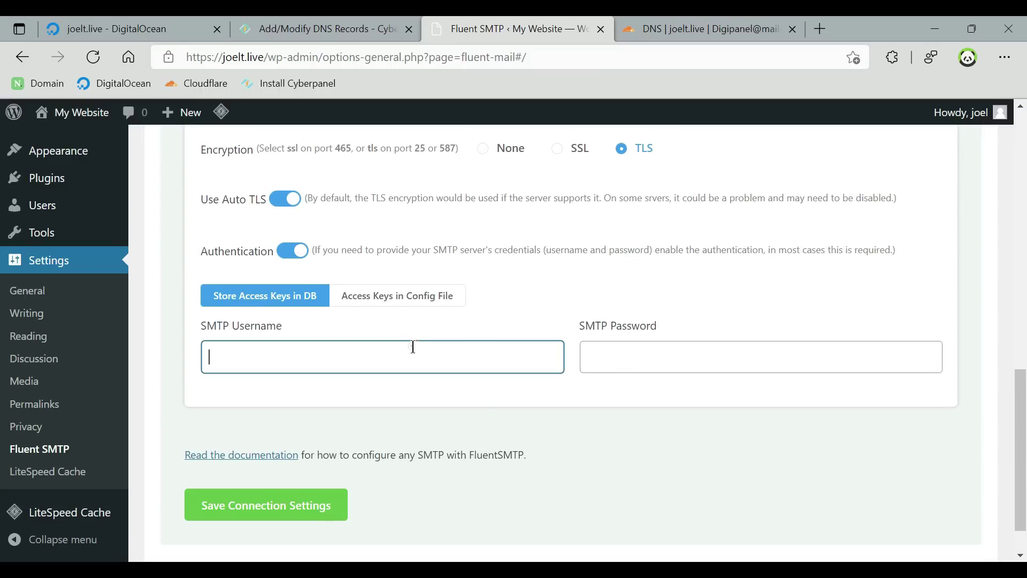
text(•••••••)
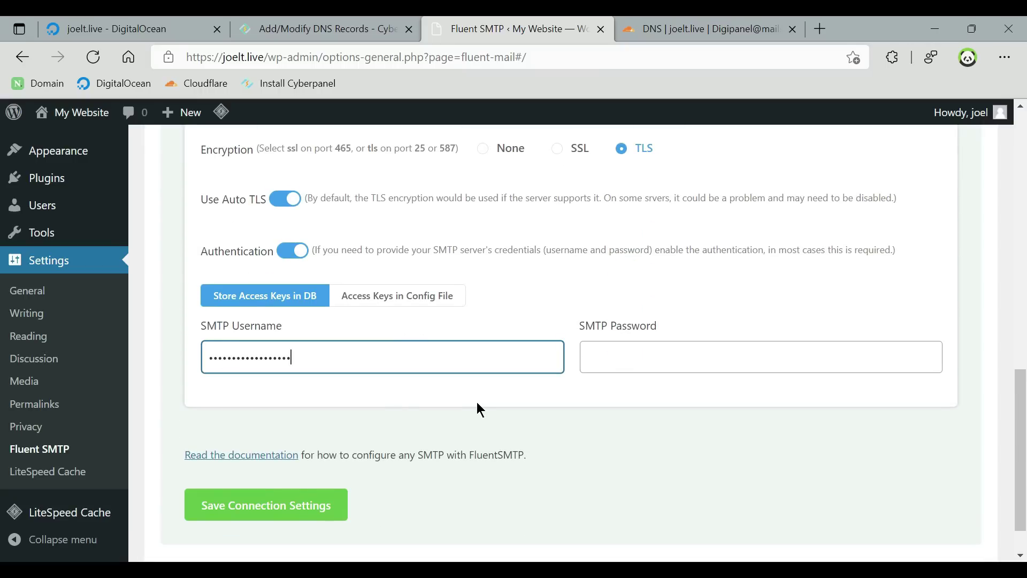
click(609, 342)
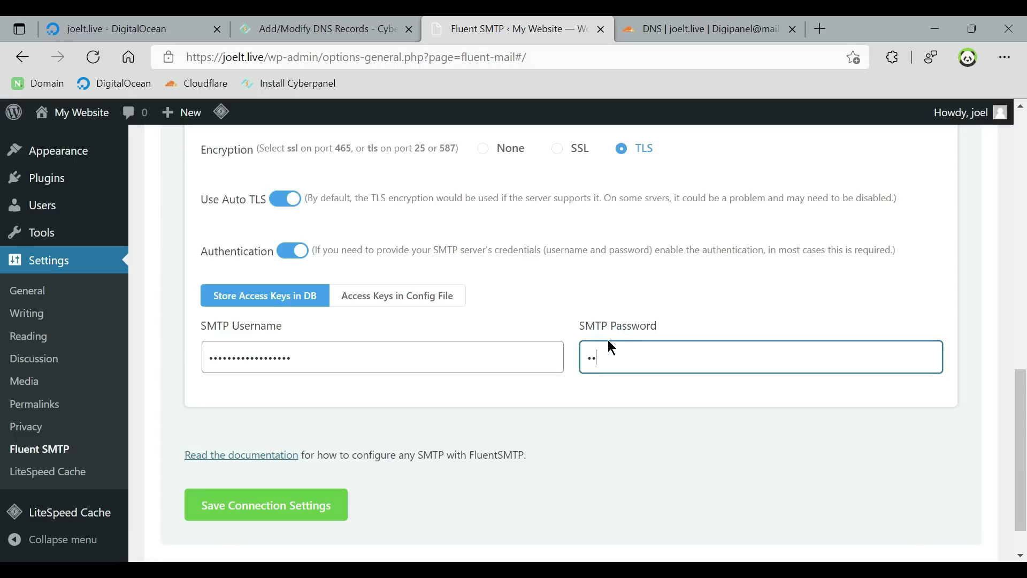
text(•••••••••••••)
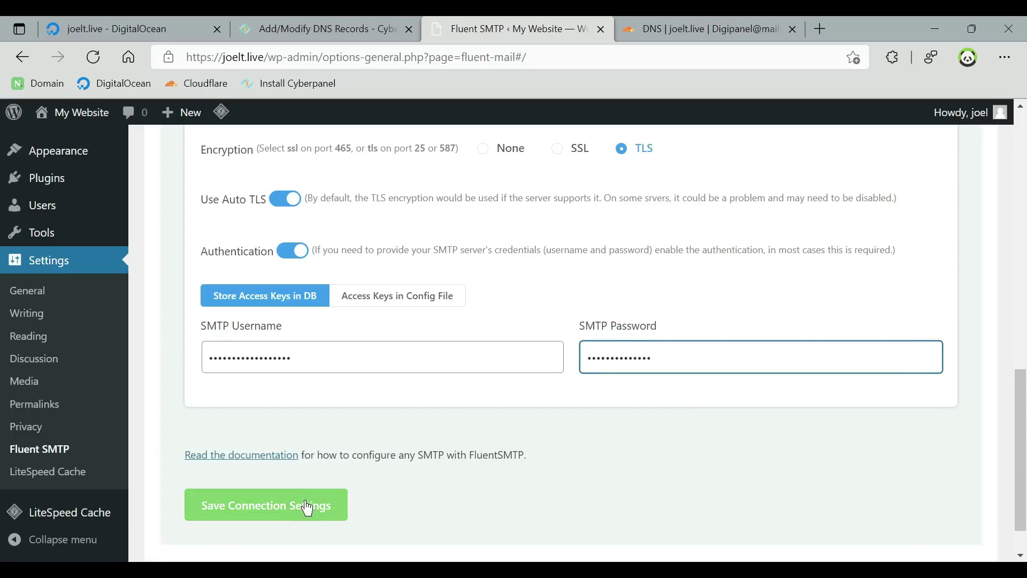
click(293, 516)
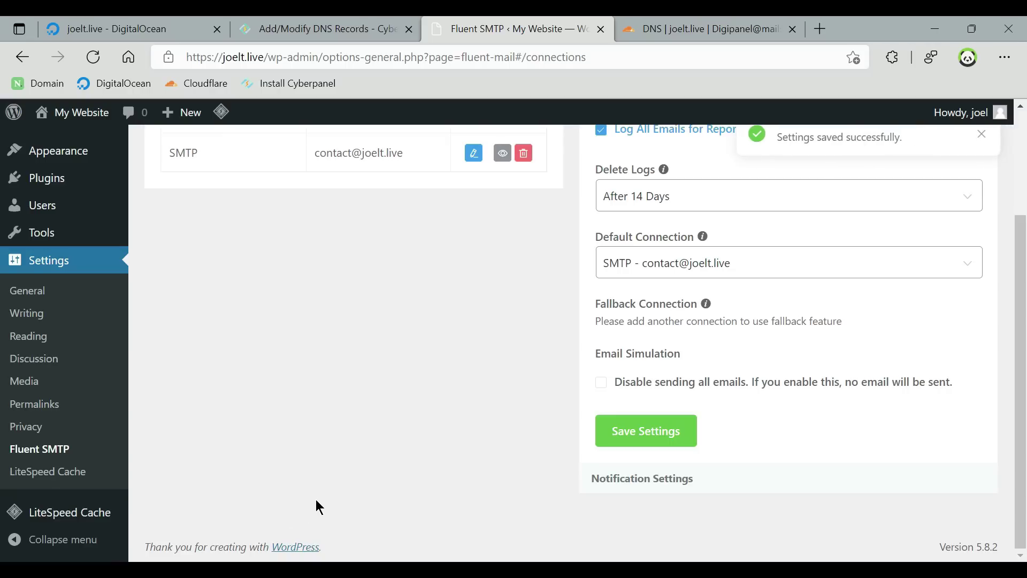
- Open FluentSMTP's Email Test form with the contact address as sender, then open a new tab
scroll(326, 492, up, 3)
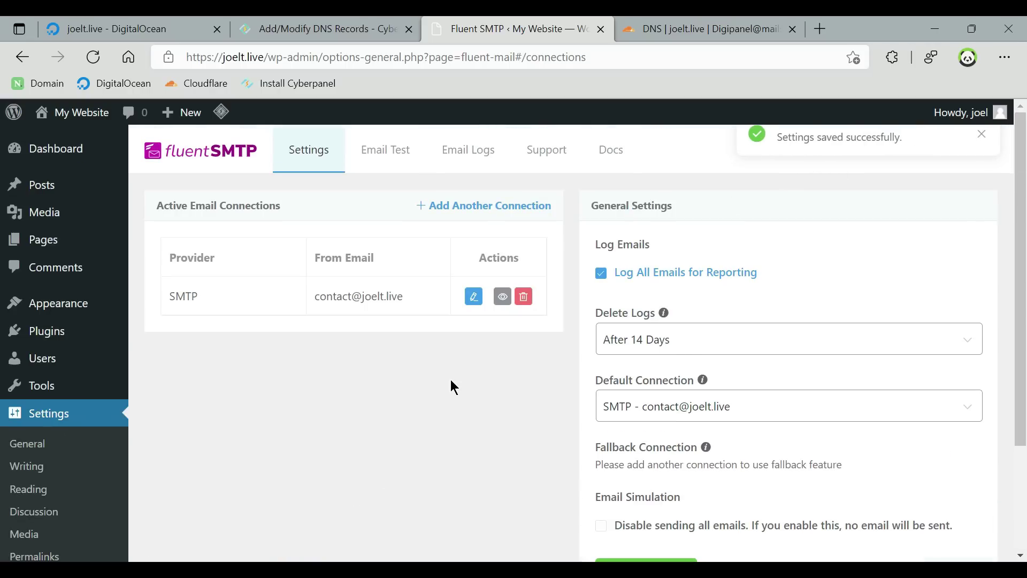
click(381, 154)
click(328, 255)
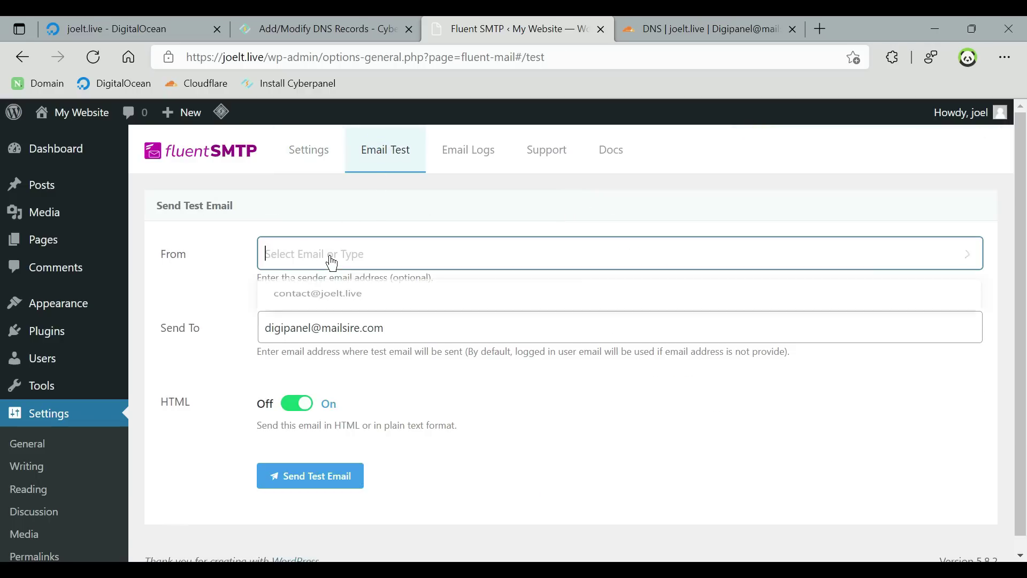
click(318, 301)
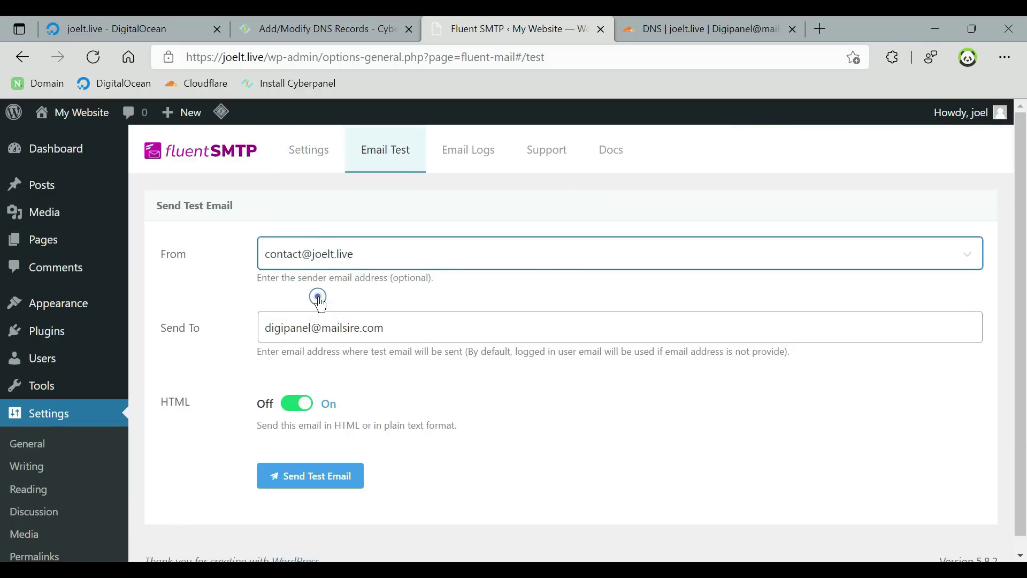
click(820, 29)
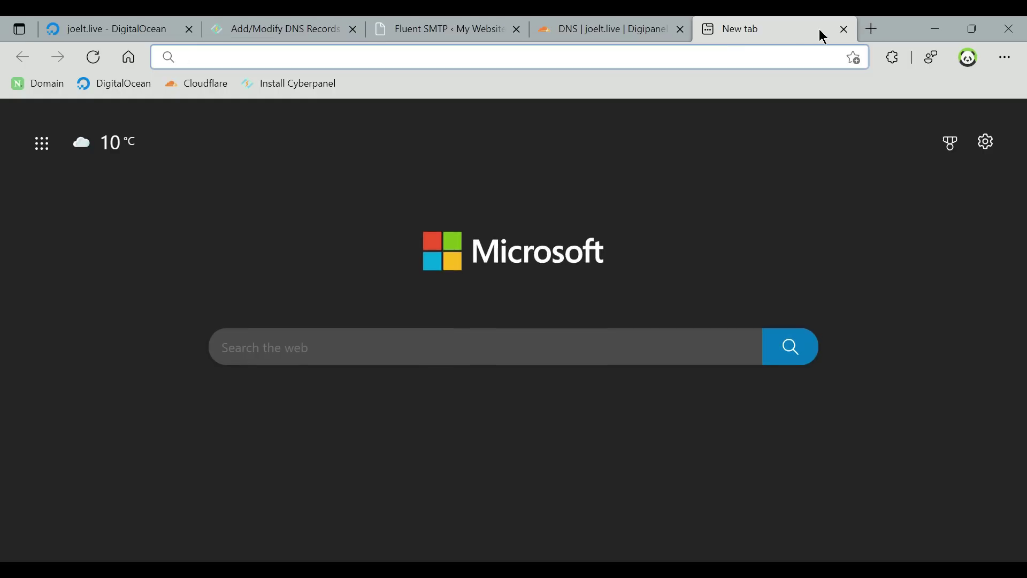
- Load mail-tester.com and copy its generated test address
text(mail-tester.co)
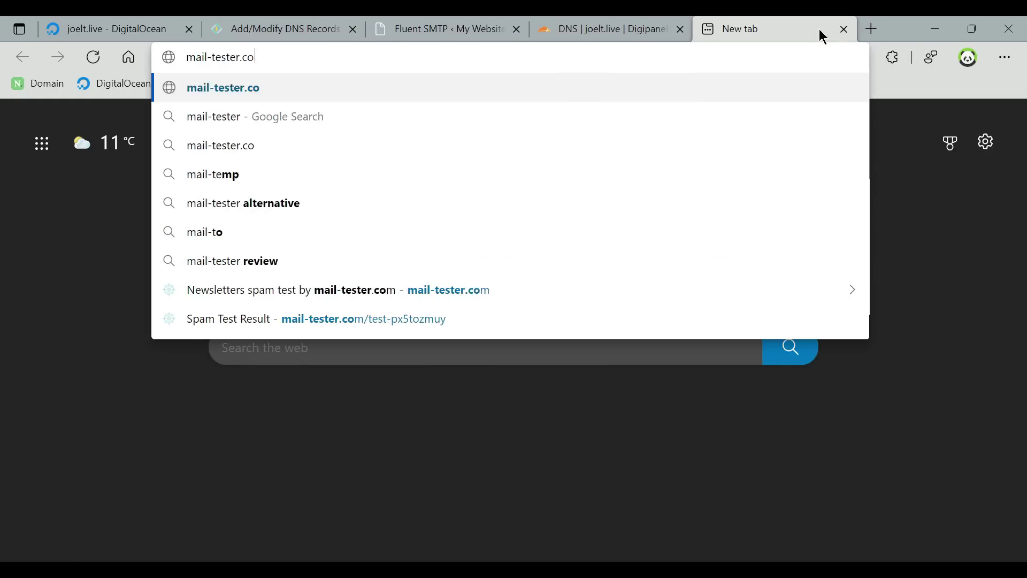
key(Return)
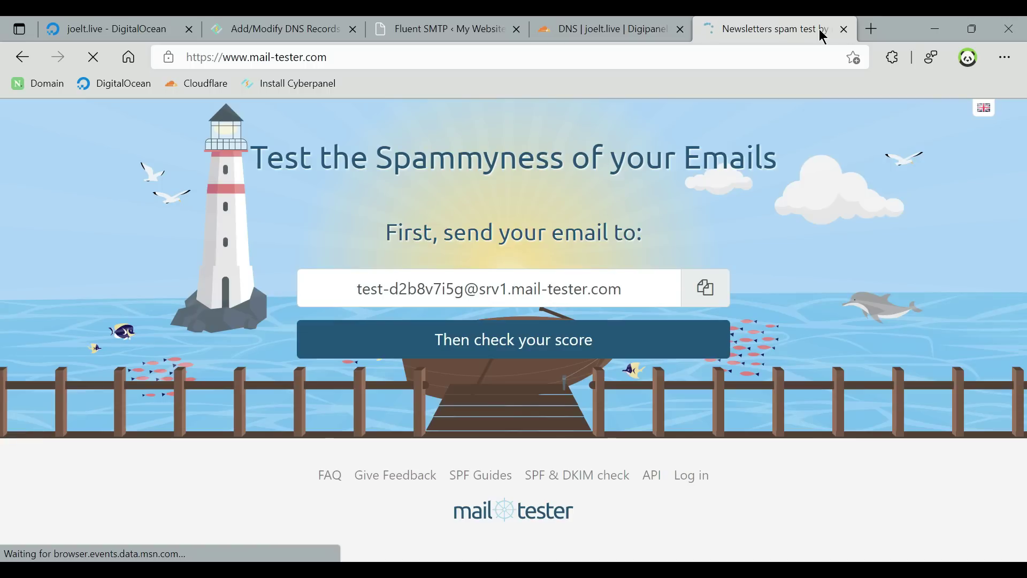
click(705, 289)
- Send FluentSMTP's test email to the mail-tester address and view its 10/10 spam score
click(610, 29)
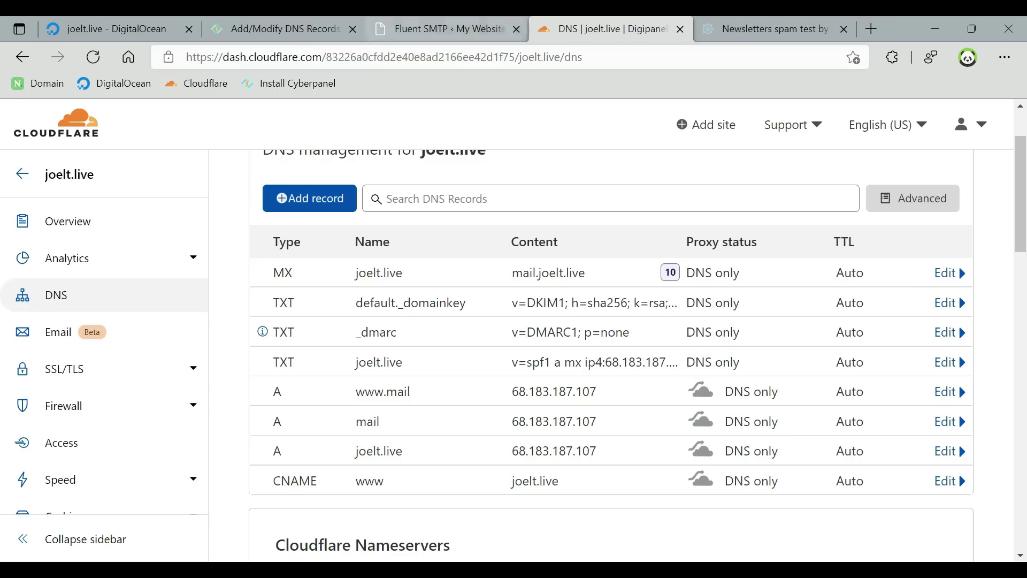
click(444, 29)
click(367, 296)
click(362, 329)
key(ctrl+a)
key(ctrl+v)
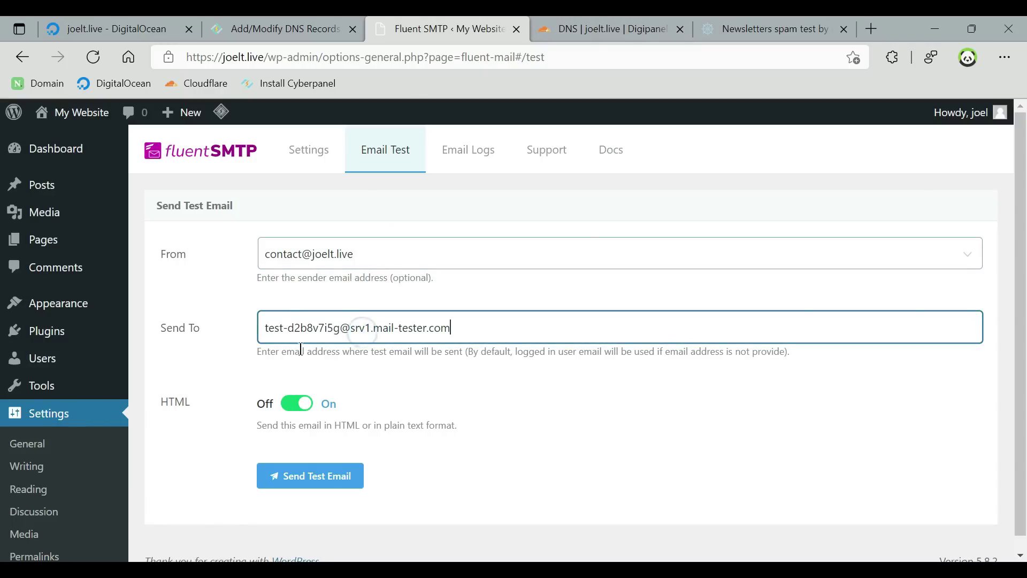
click(317, 481)
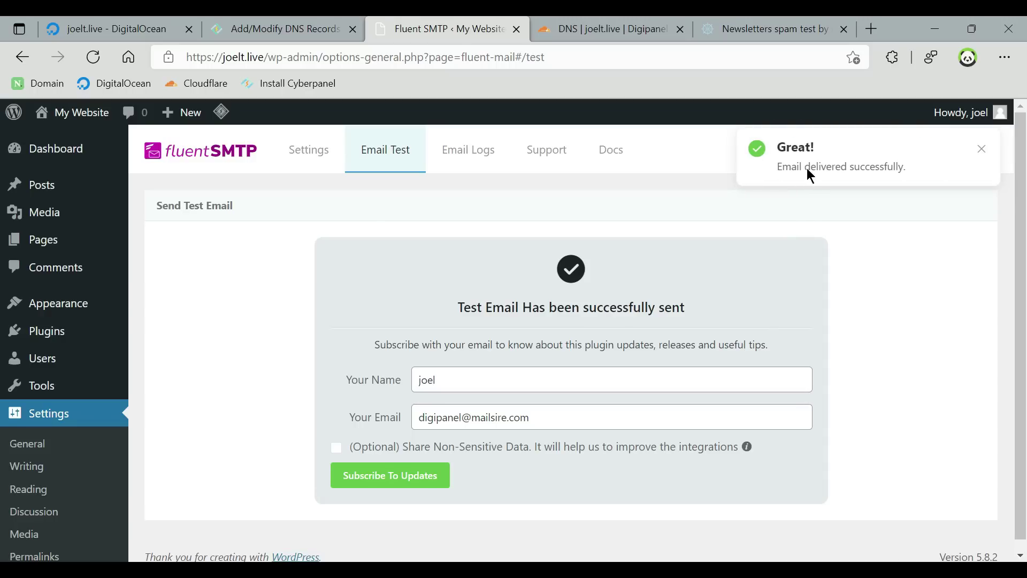
click(770, 29)
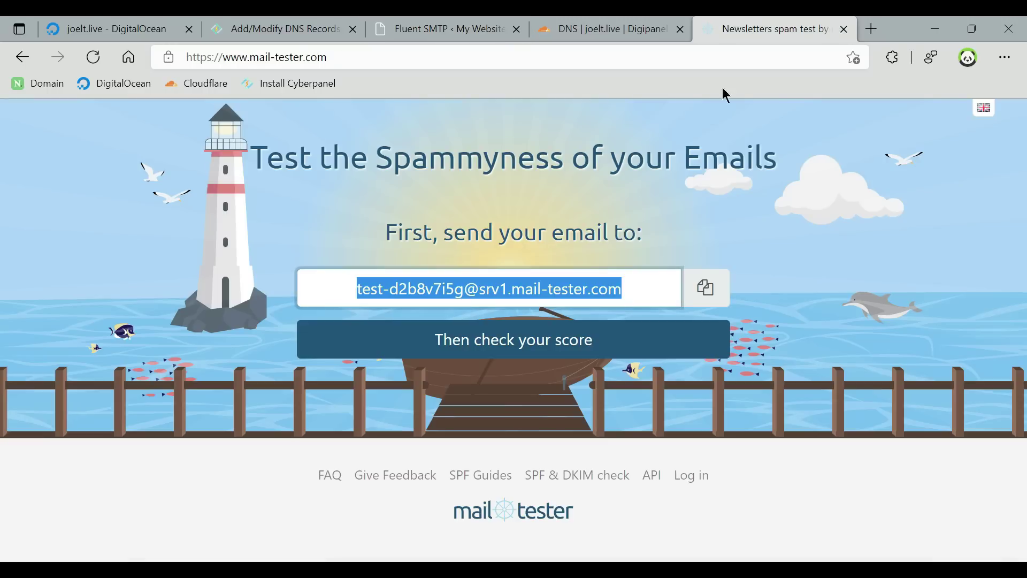
click(532, 342)
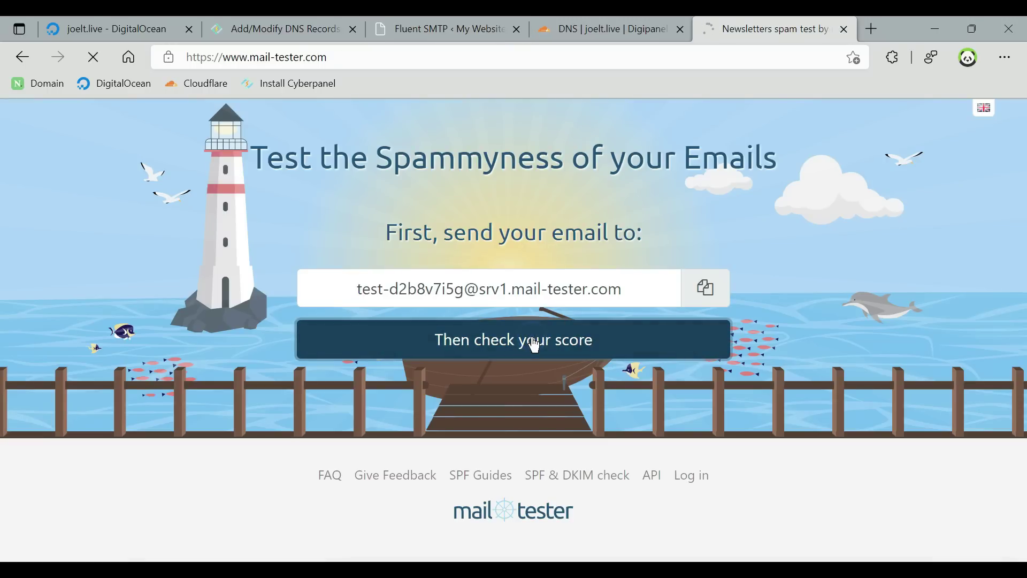
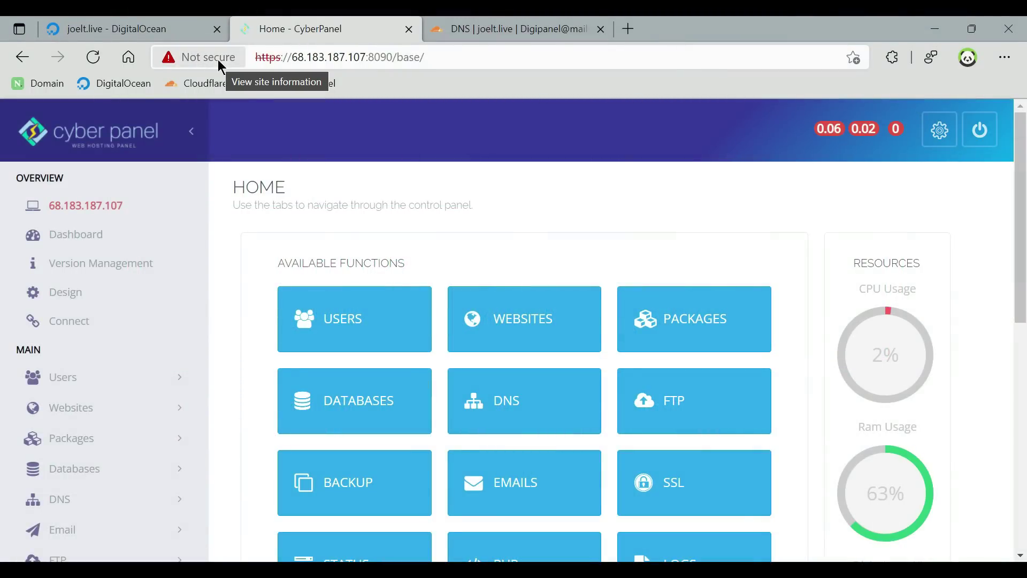
- Open the Create Website page from the Websites section of the CyberPanel sidebar
scroll(187, 267, down, 1)
click(110, 347)
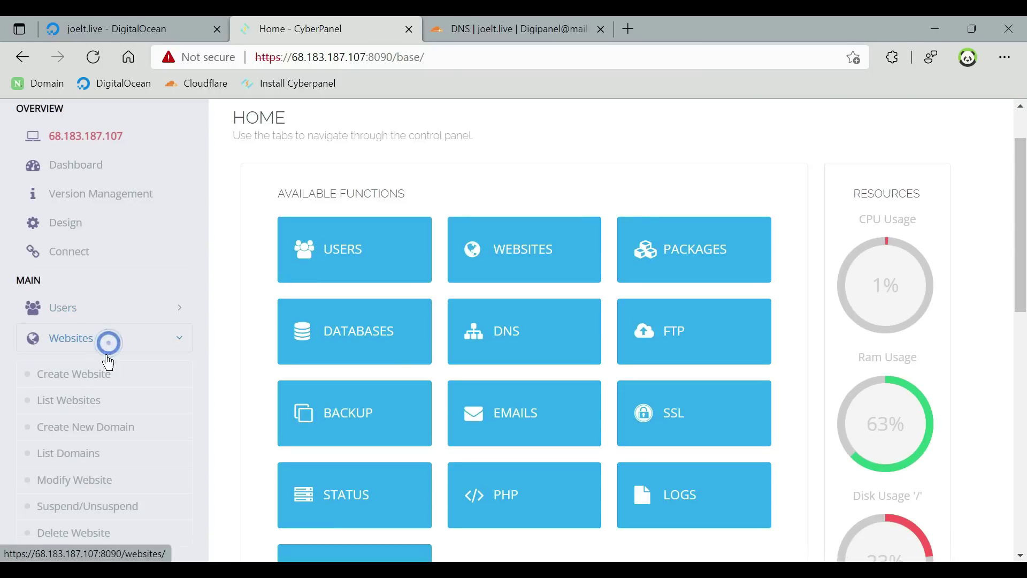
click(101, 378)
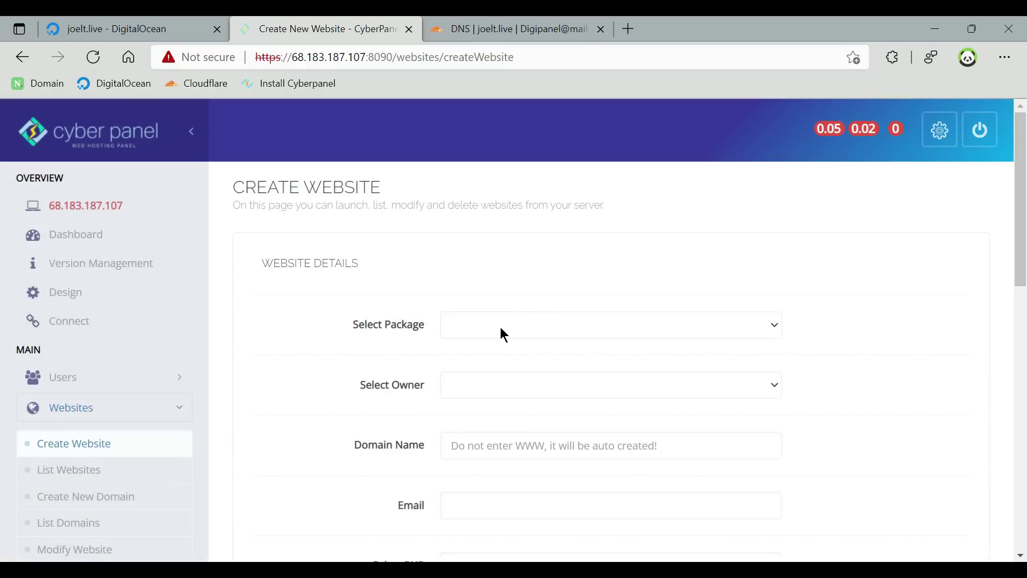
- Choose the Default package and admin owner, and enter domain panel.joelt.live
click(499, 326)
click(490, 365)
click(487, 379)
click(485, 423)
key(Tab)
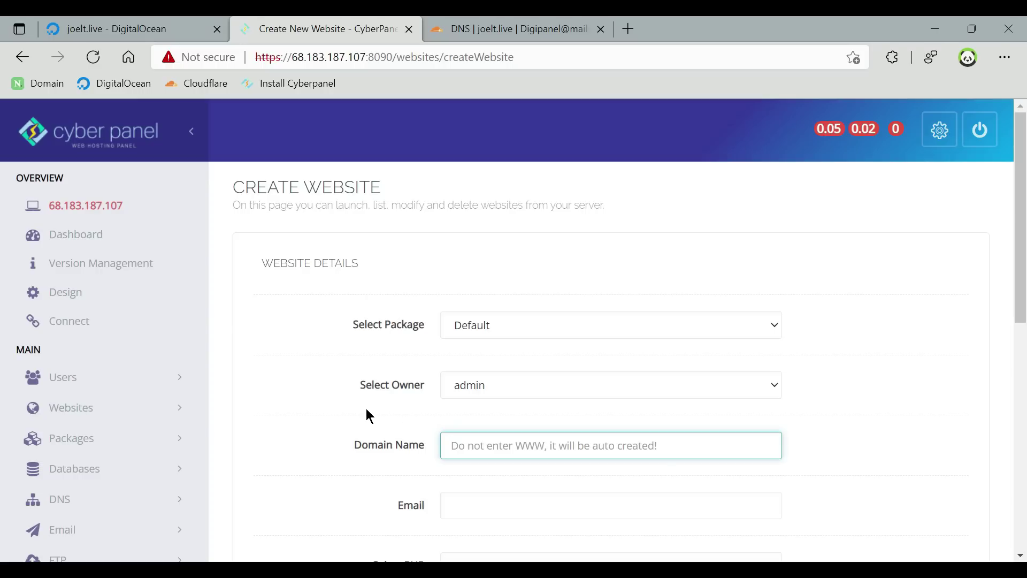
text(panel)
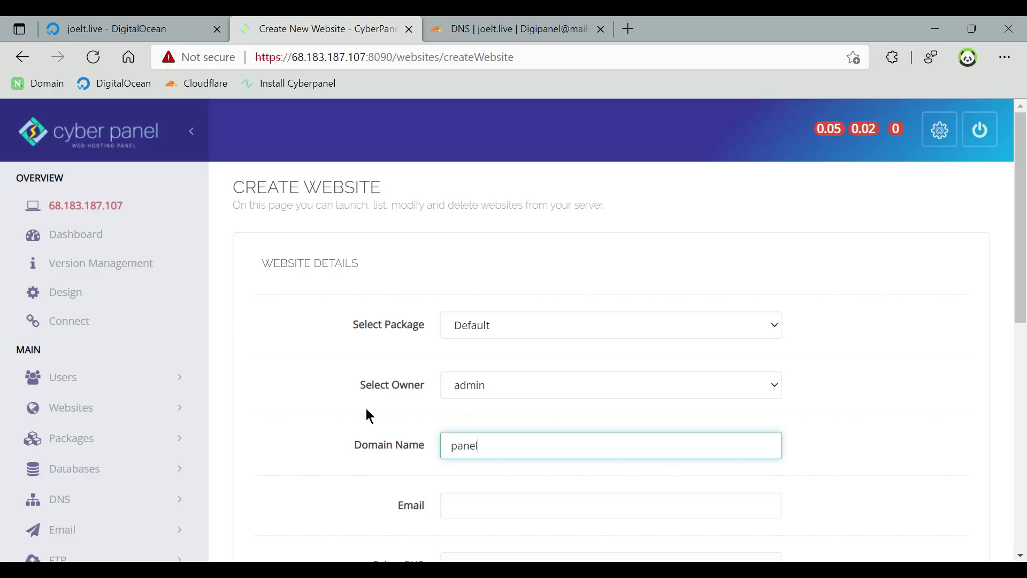
text(.joelt.live)
- Enter the contact e-mail, select PHP 8.0, and create the website
scroll(464, 450, down, 1)
click(465, 445)
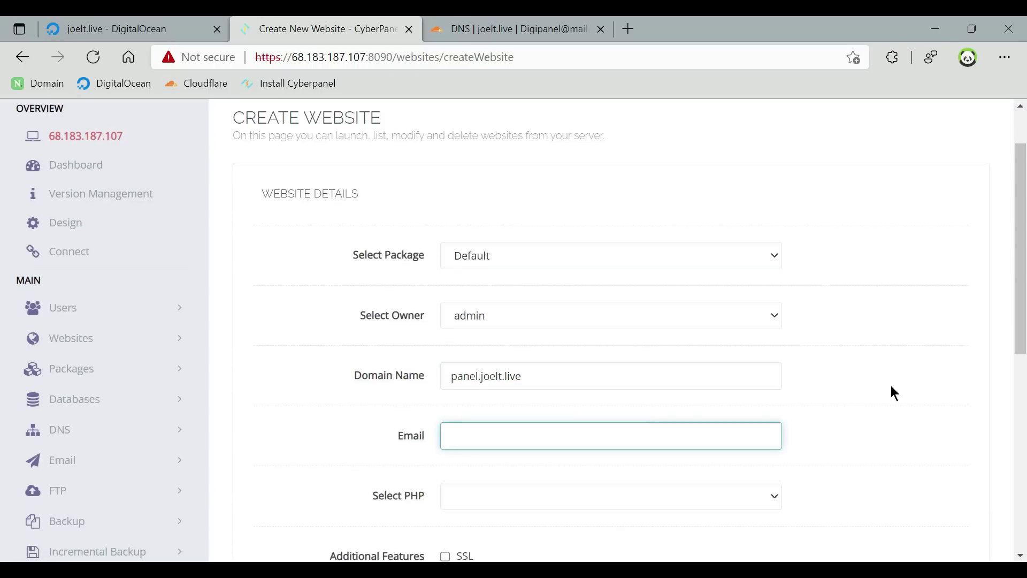
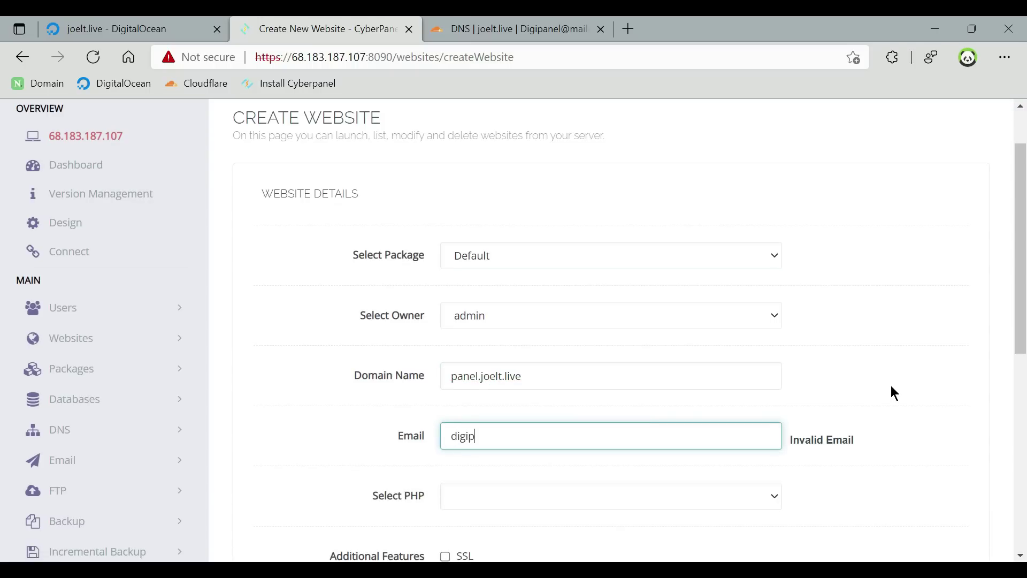
scroll(882, 398, down, 3)
click(688, 358)
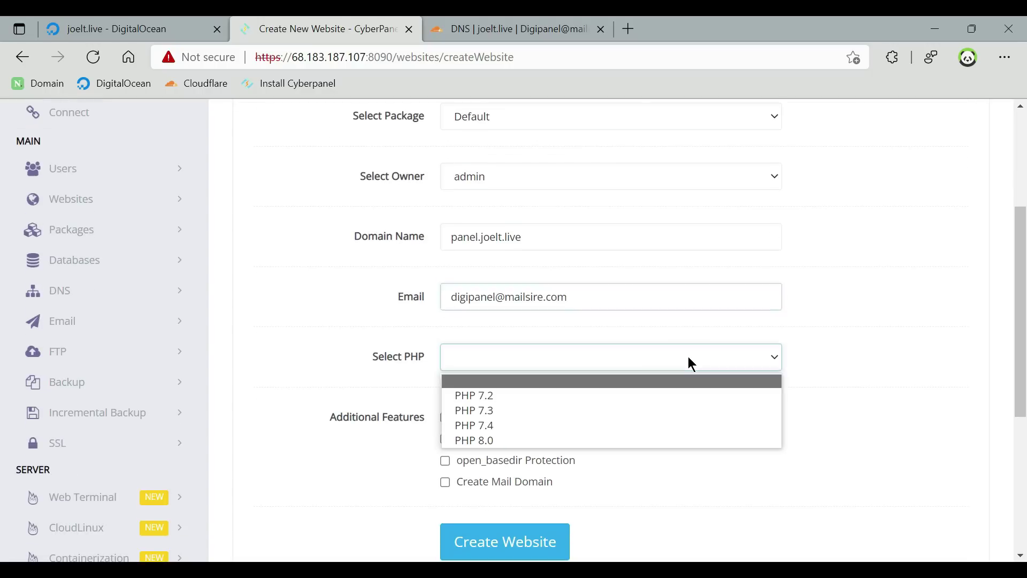
click(524, 443)
click(490, 550)
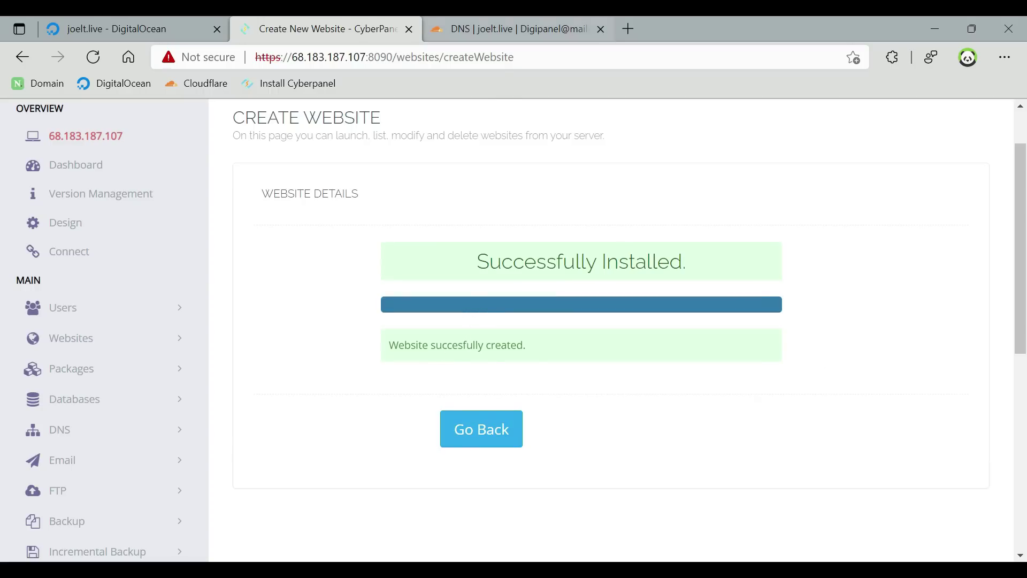
click(508, 29)
click(341, 201)
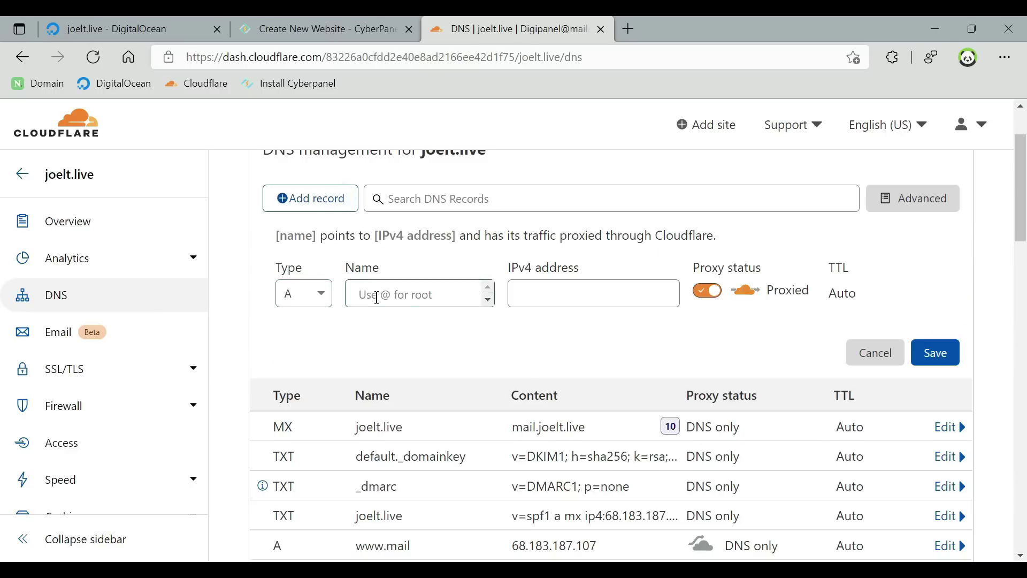
click(377, 297)
text(panel)
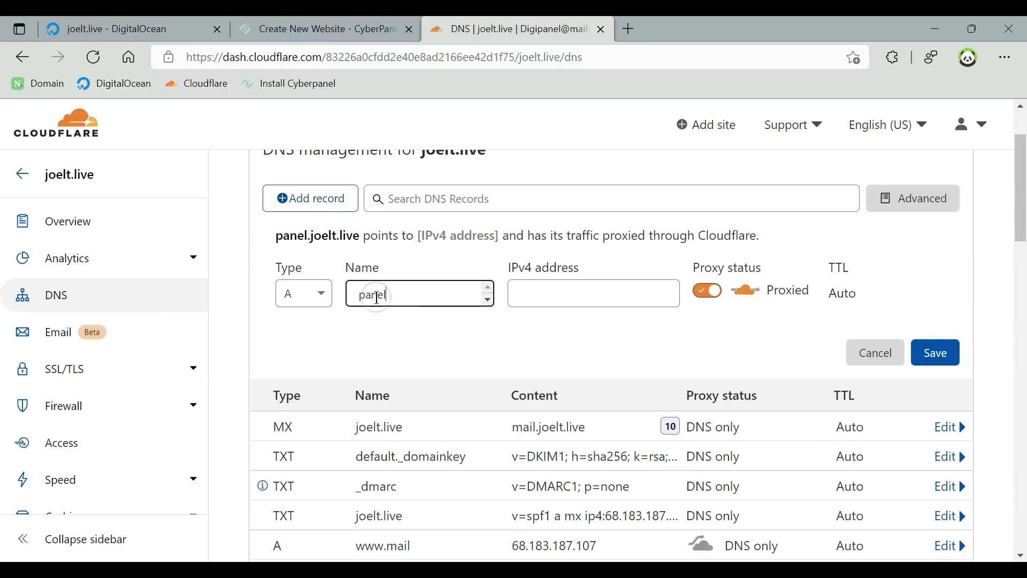
click(602, 290)
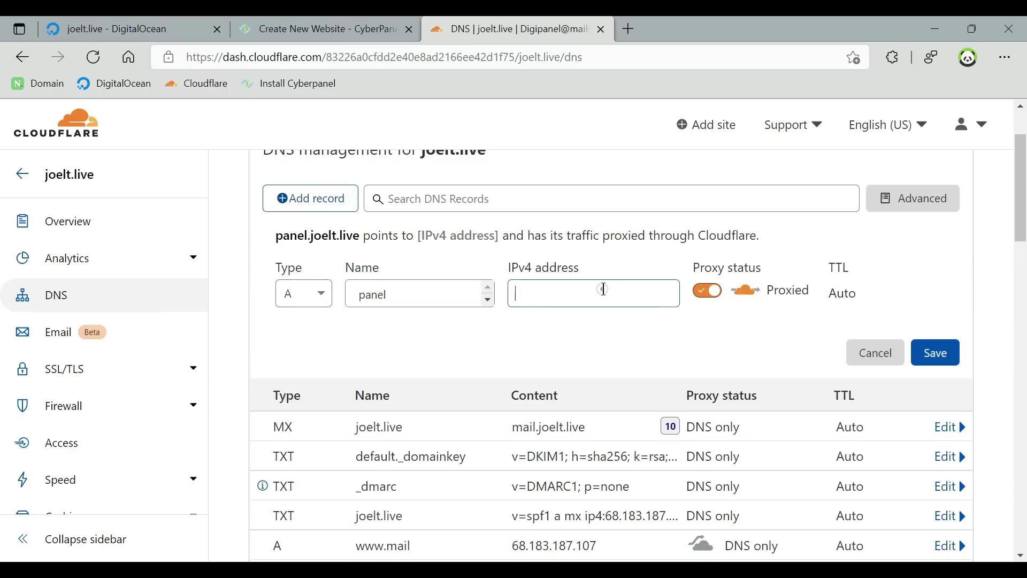
scroll(546, 455, down, 1)
click(555, 484)
click(594, 528)
double_click(595, 527)
key(ctrl+c)
click(530, 237)
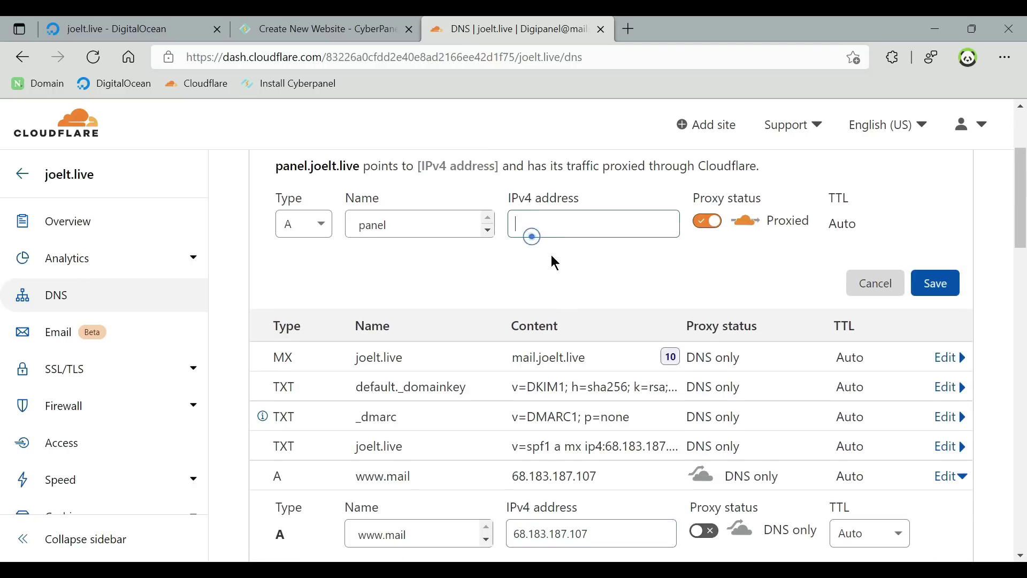
key(ctrl+v)
click(707, 221)
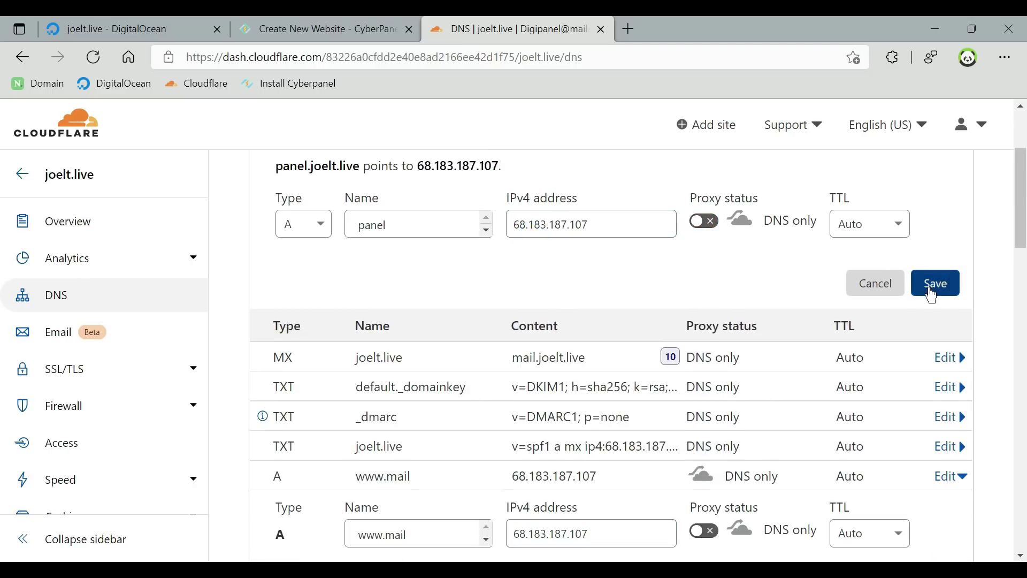
scroll(374, 300, up, 3)
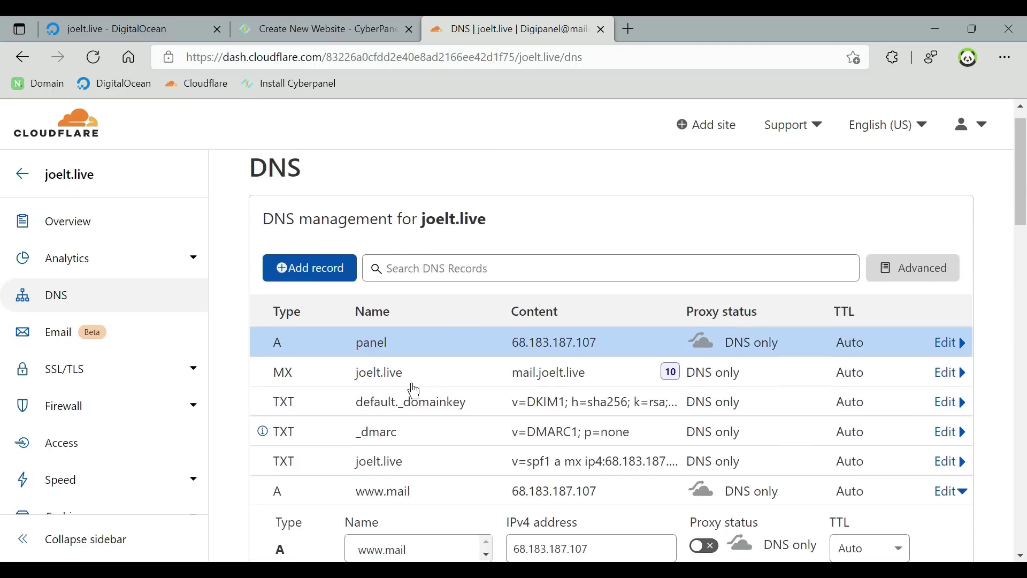
click(320, 271)
click(360, 363)
text(w)
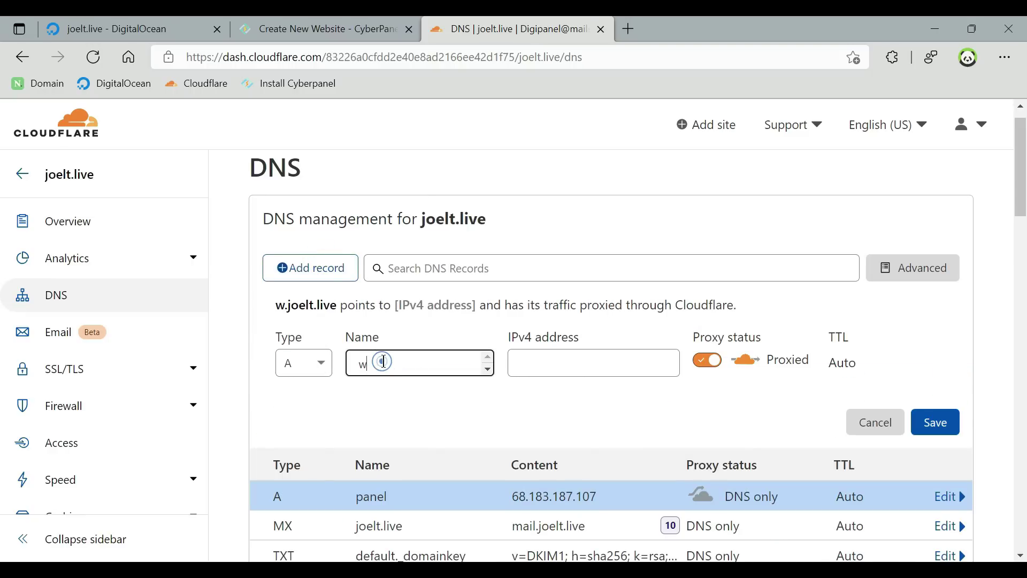
text(ww.panel)
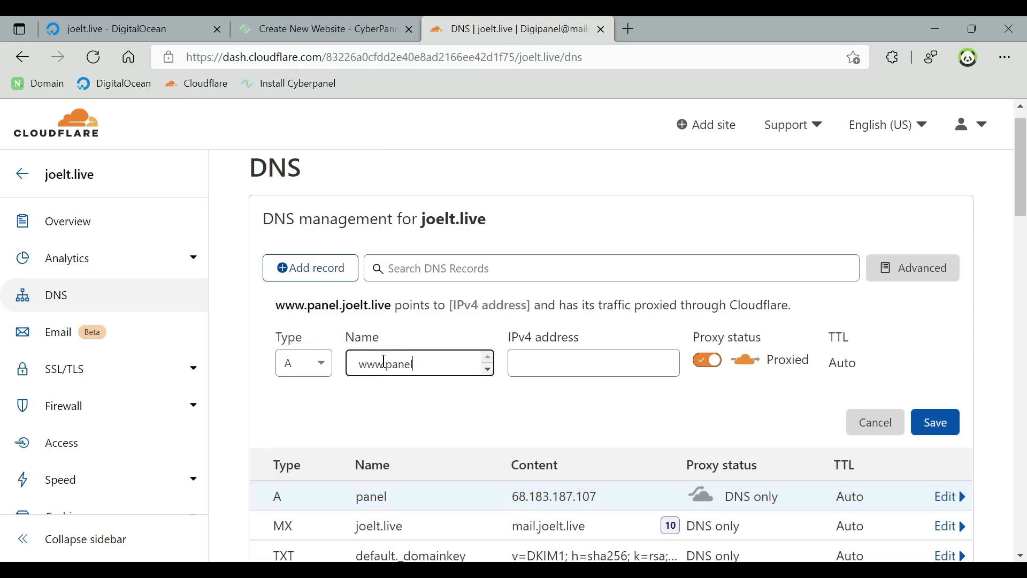
click(548, 354)
key(ctrl+v)
click(711, 360)
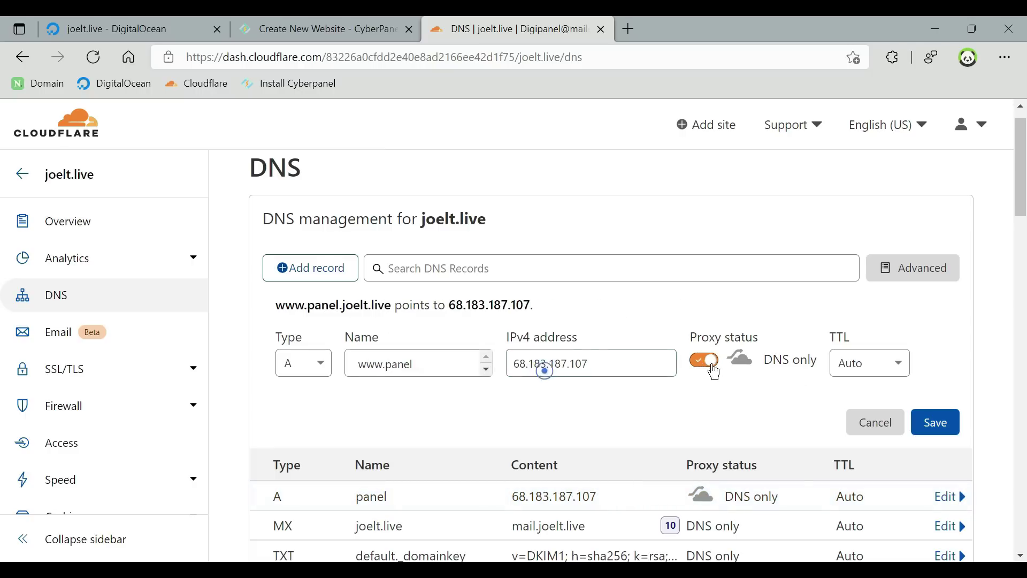
click(932, 426)
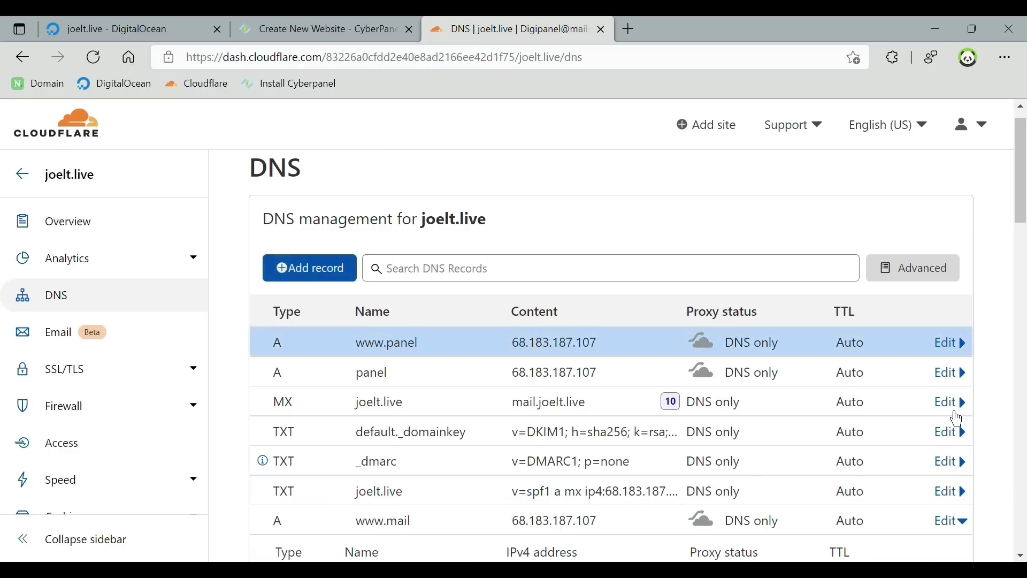
scroll(746, 481, down, 1)
click(586, 458)
scroll(626, 454, down, 1)
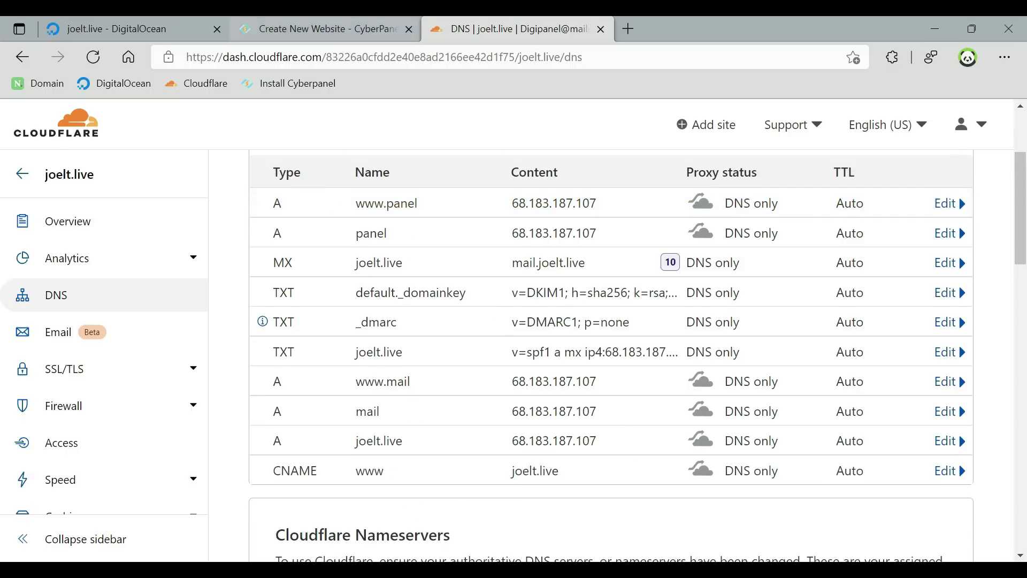
click(316, 29)
scroll(213, 289, down, 2)
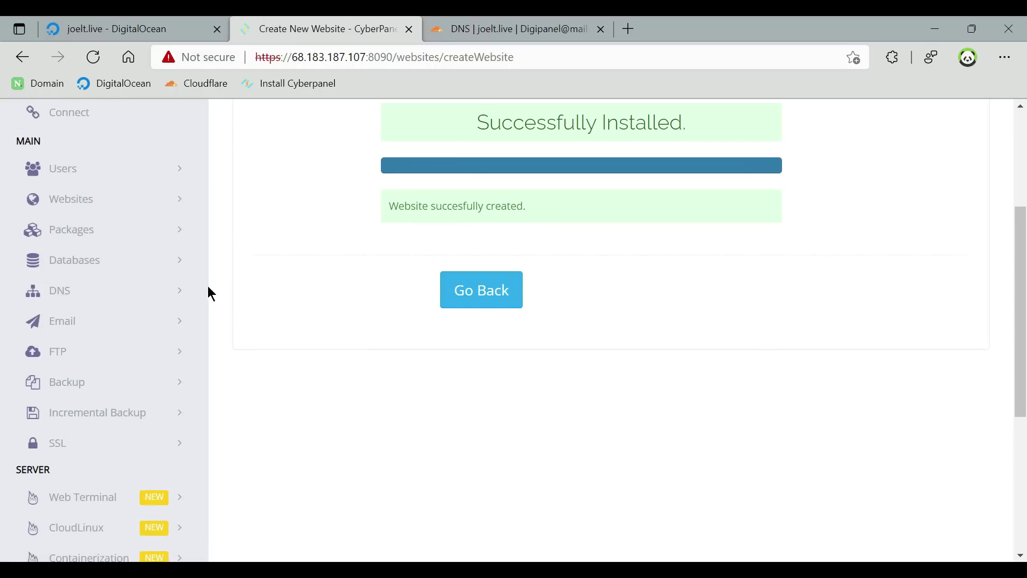
- Issue a Hostname SSL certificate for panel.joelt.live under SSL > Hostname SSL
click(92, 443)
scroll(85, 444, down, 1)
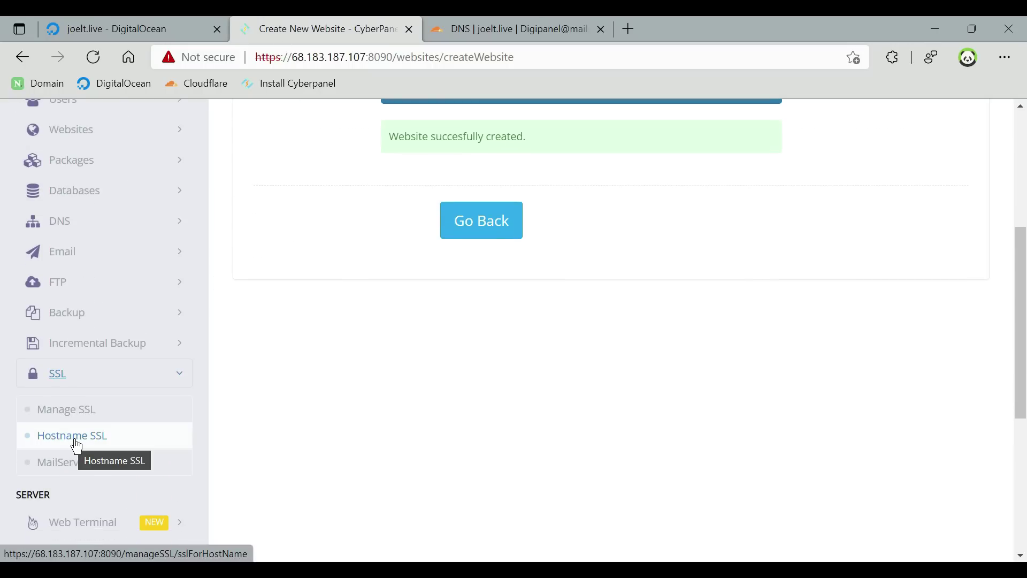
click(76, 446)
click(490, 323)
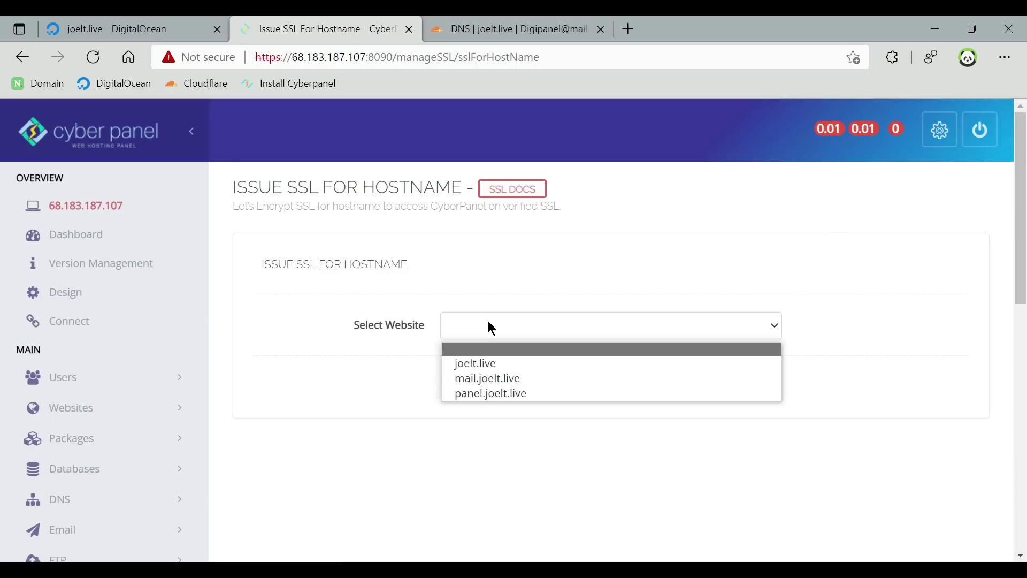
click(481, 394)
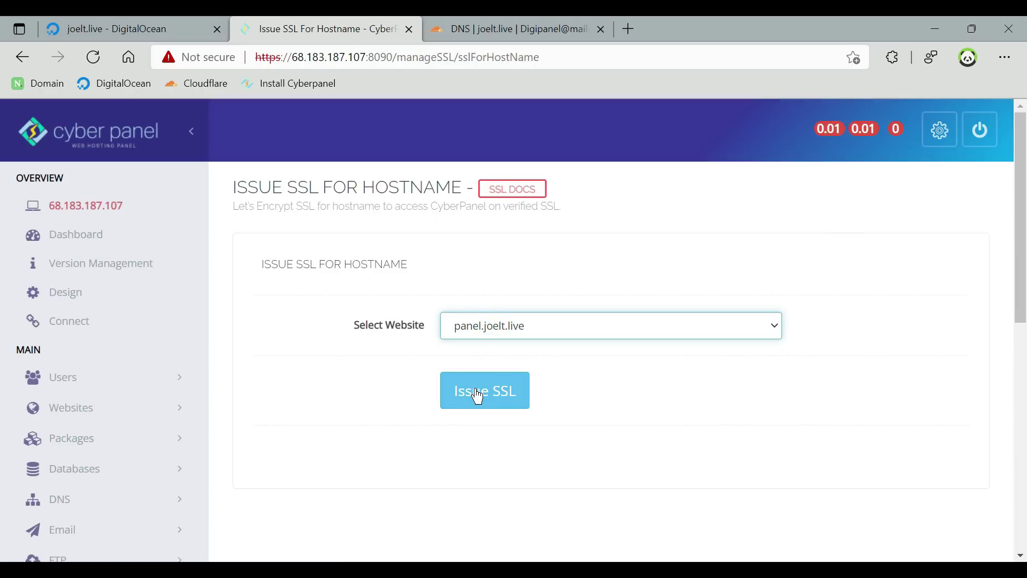
click(477, 396)
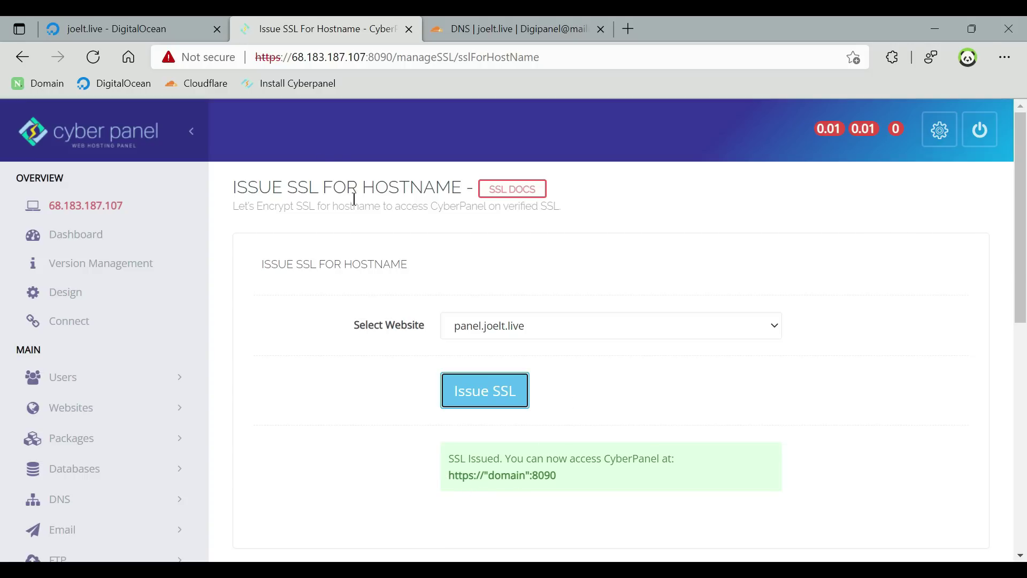
click(362, 58)
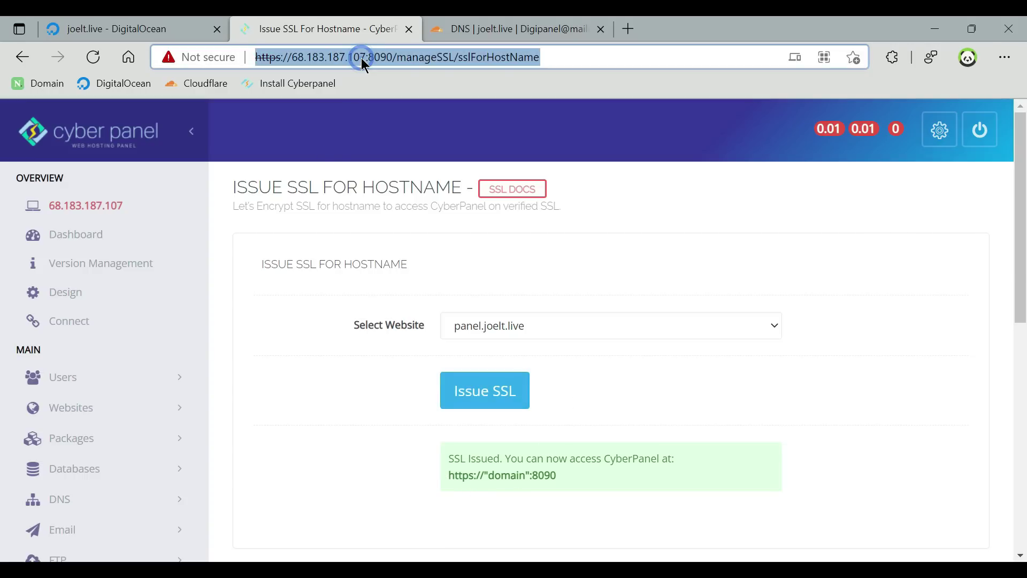
text(panel)
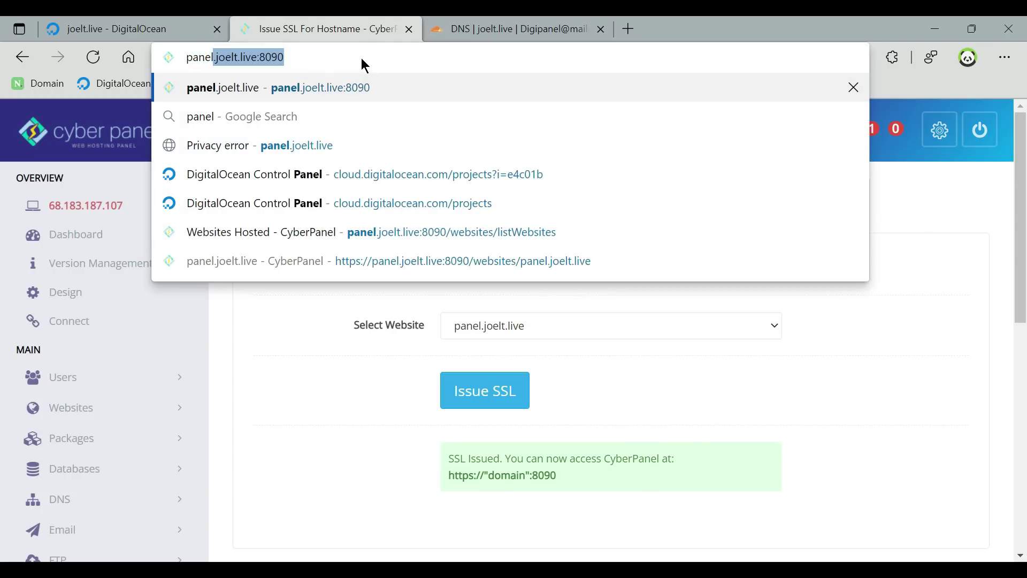
text(.joelt.live)
key(Delete)
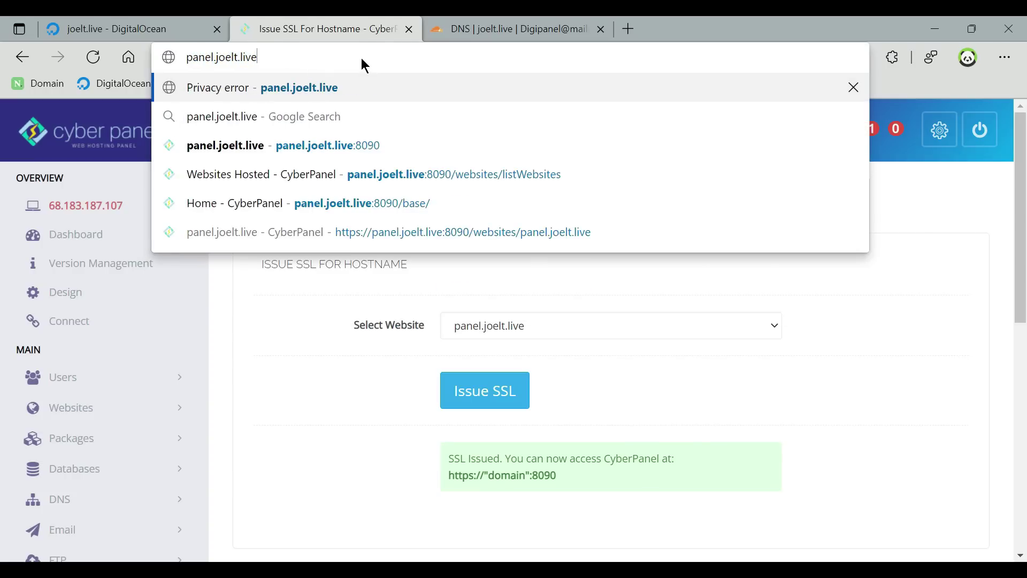
text(:8090)
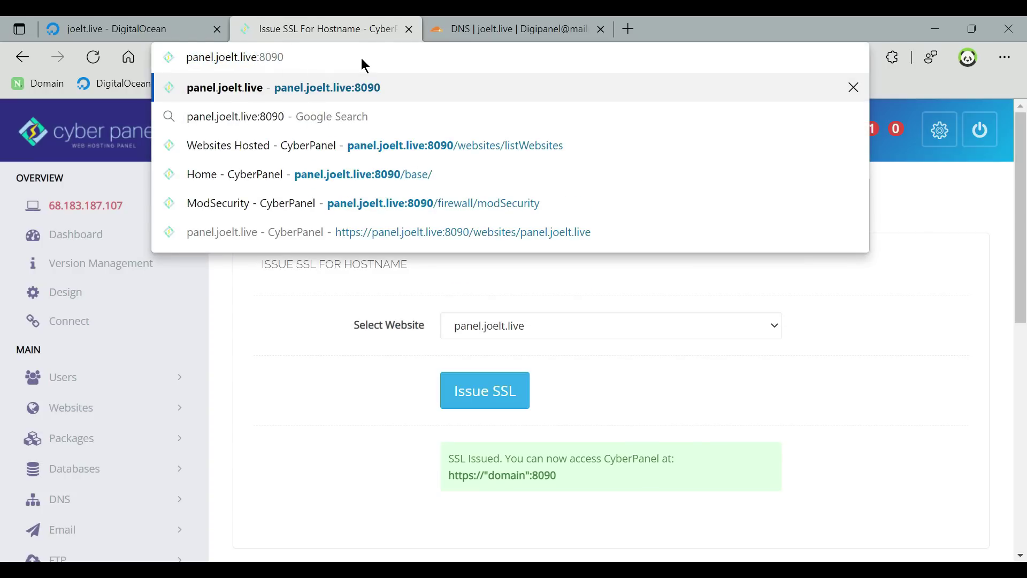
key(Return)
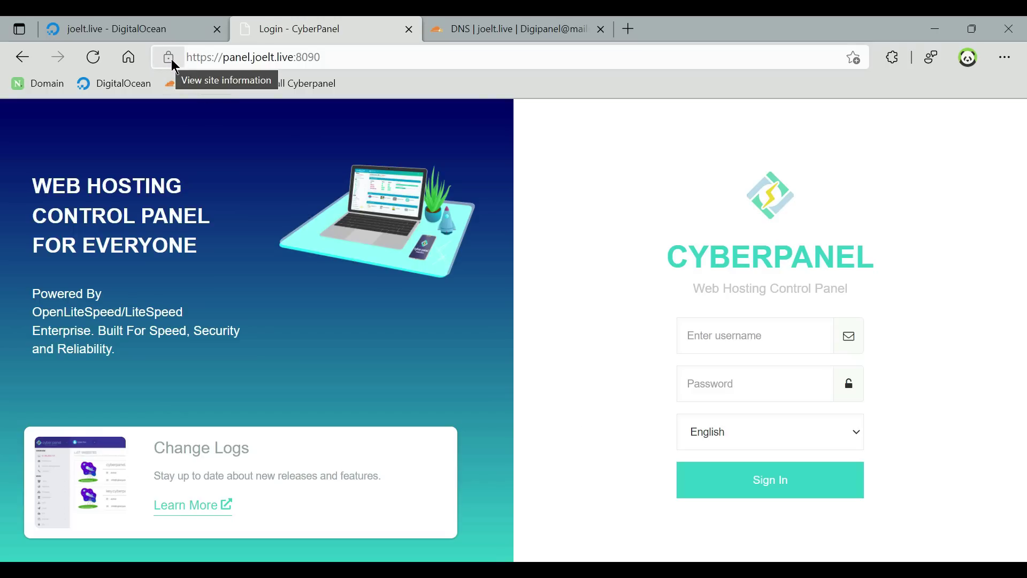
- Sign in with the admin username and the account password
click(781, 339)
key(Tab)
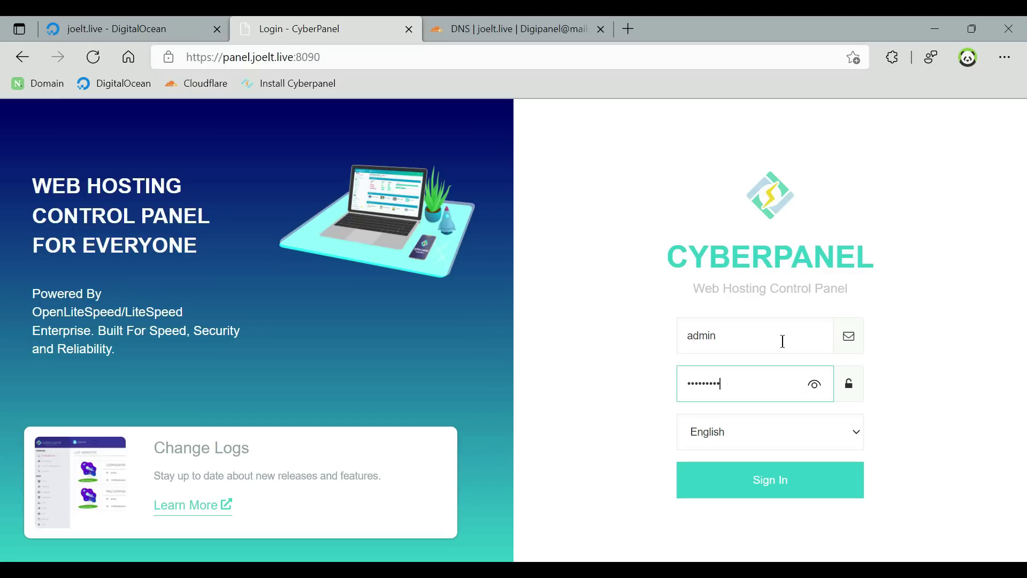
key(Return)
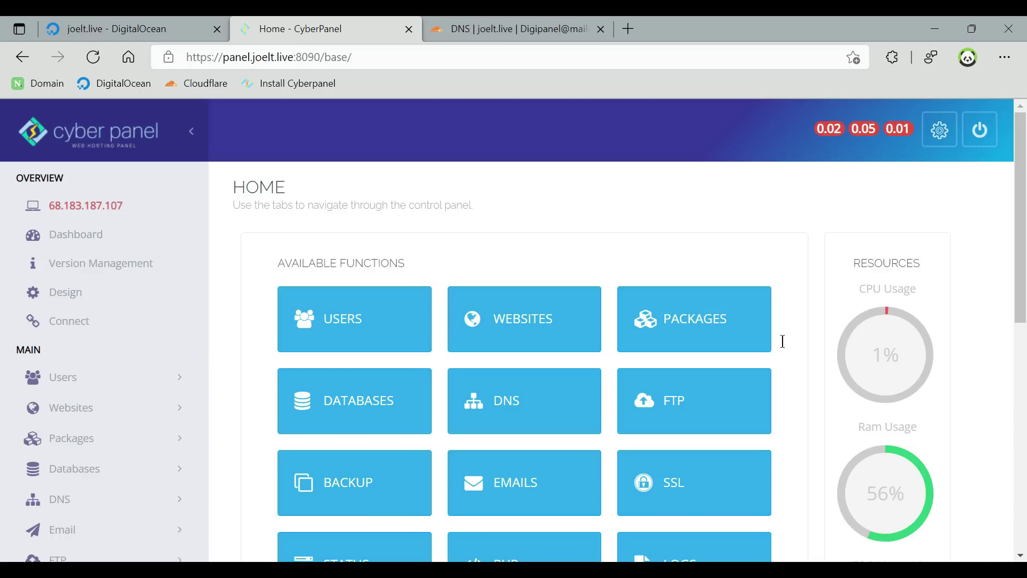
- Install ModSecurity from Security > ModSecurity Conf so its status, SecAuditEngine and SecRuleEngine show On
scroll(11, 355, down, 8)
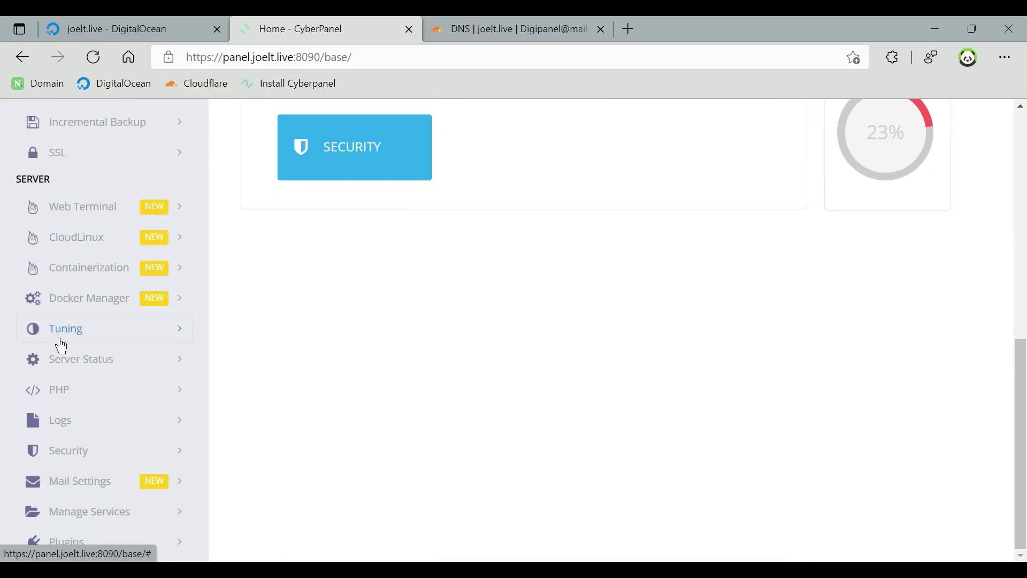
click(110, 449)
scroll(106, 451, down, 3)
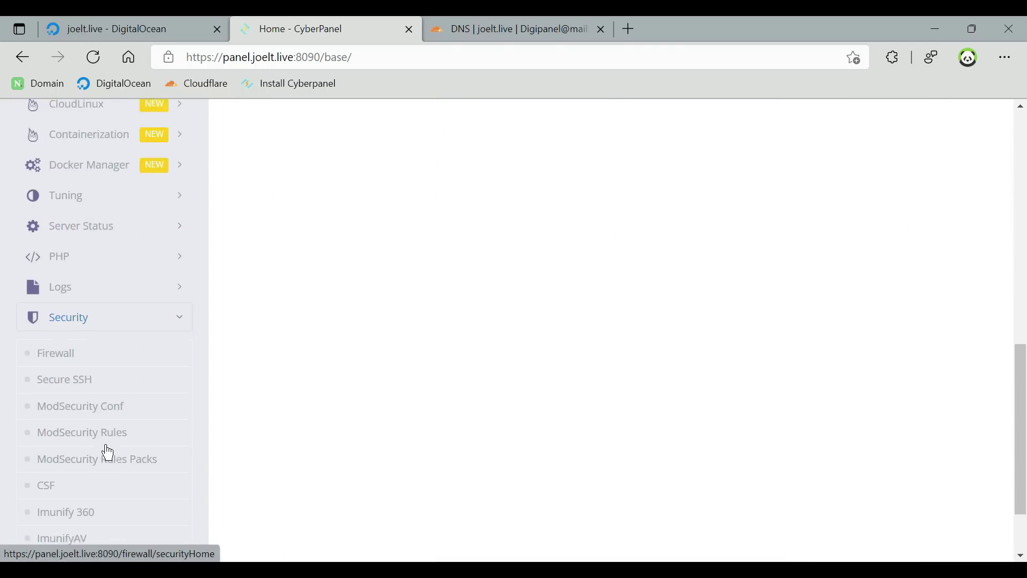
click(114, 412)
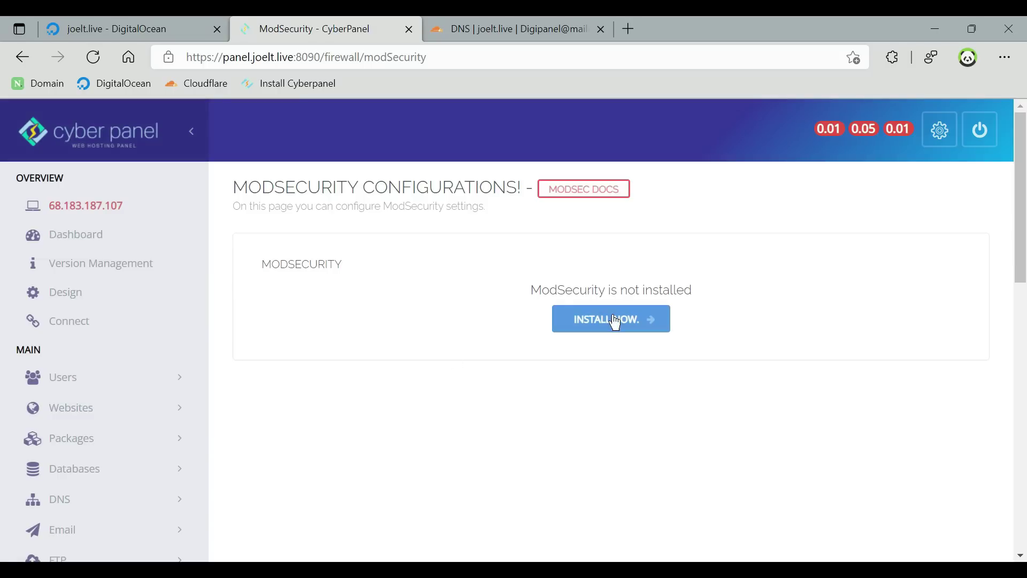
click(608, 323)
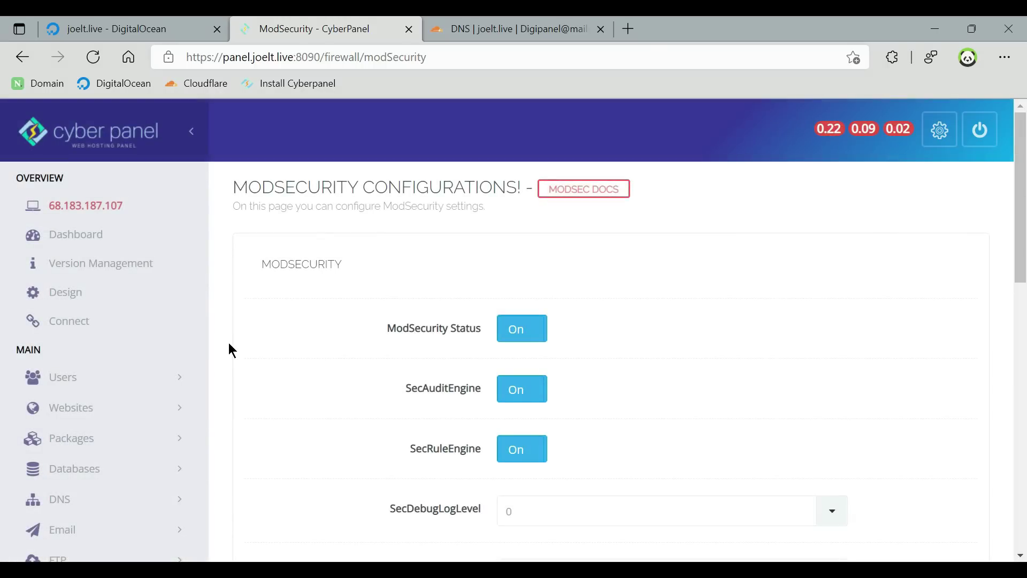
scroll(227, 337, down, 10)
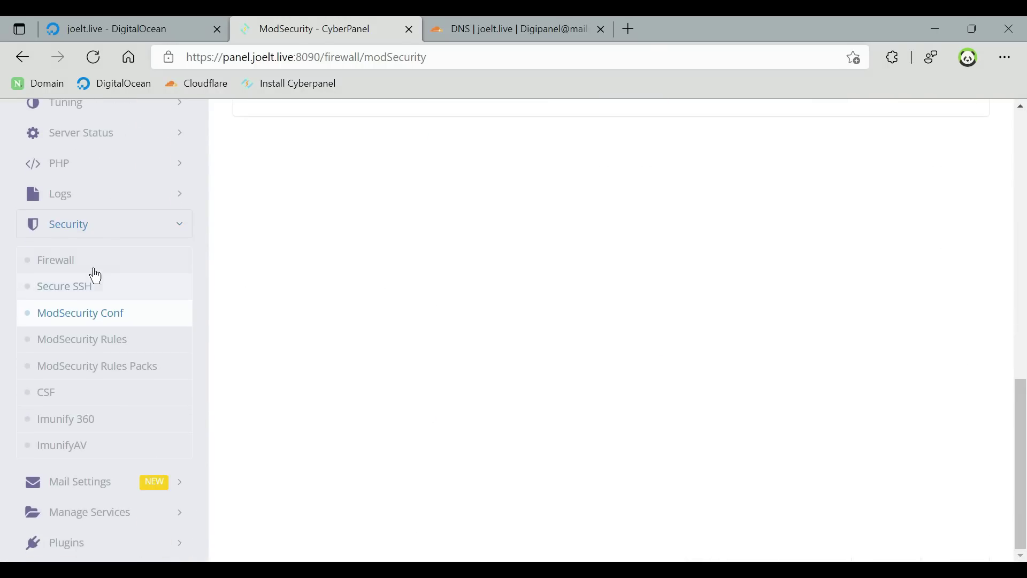
- Switch the OWASP ModSecurity Core Rules package On in ModSecurity Rules Packages
click(141, 380)
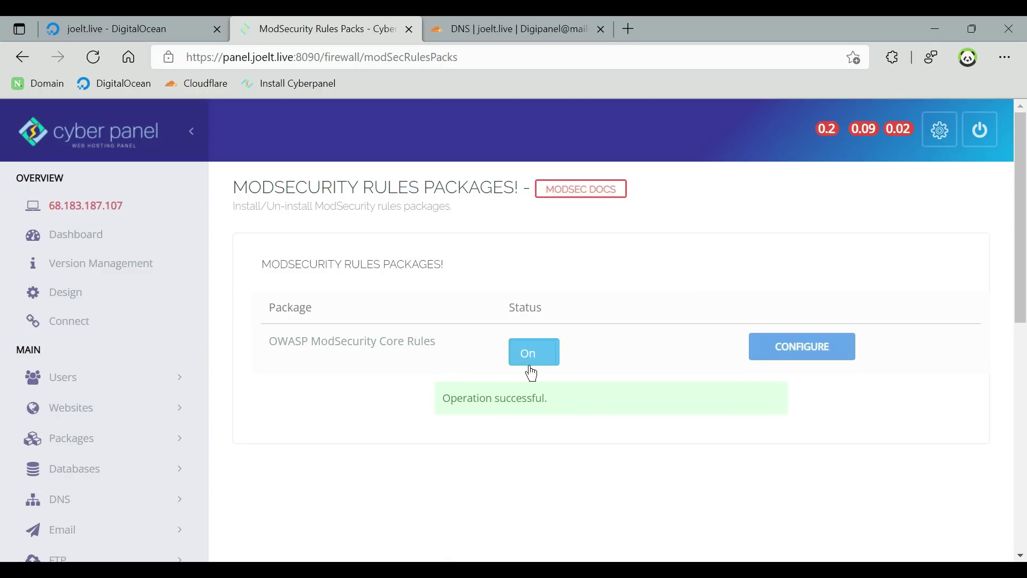
scroll(120, 354, down, 2)
scroll(121, 355, up, 2)
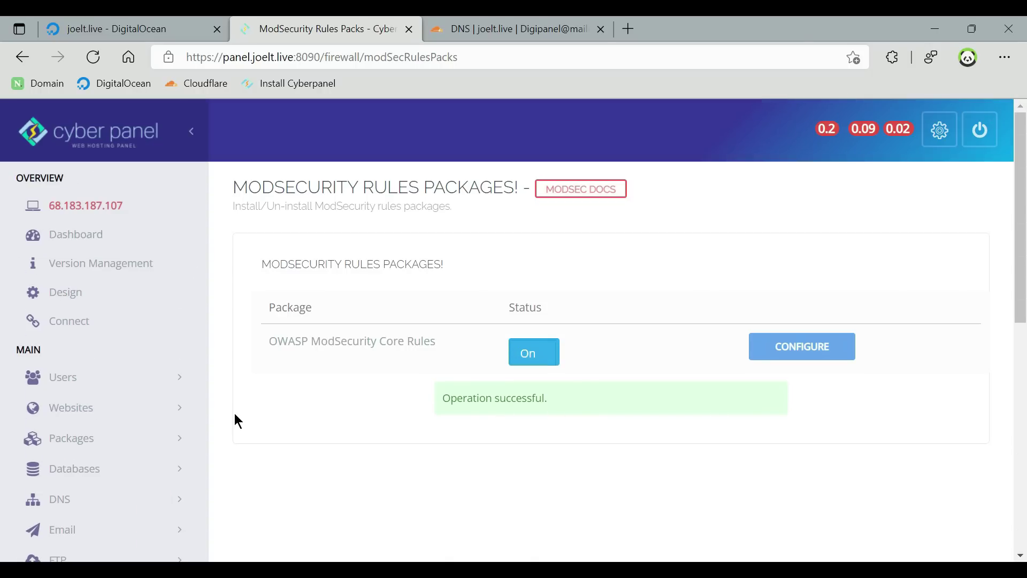
scroll(234, 413, down, 8)
click(158, 449)
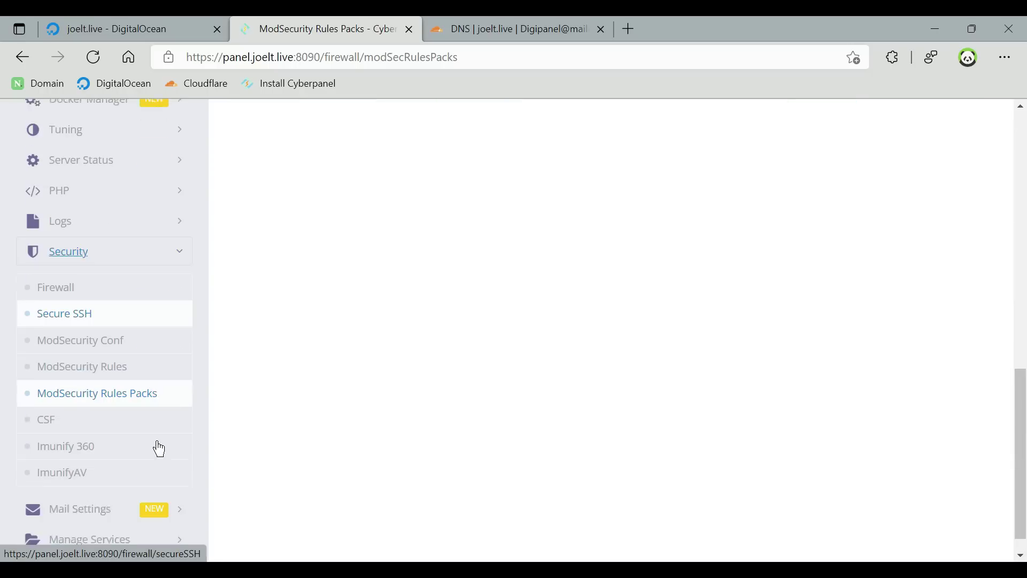
- Install CSF from Security > CSF and reload the page to show the firewall On
click(90, 415)
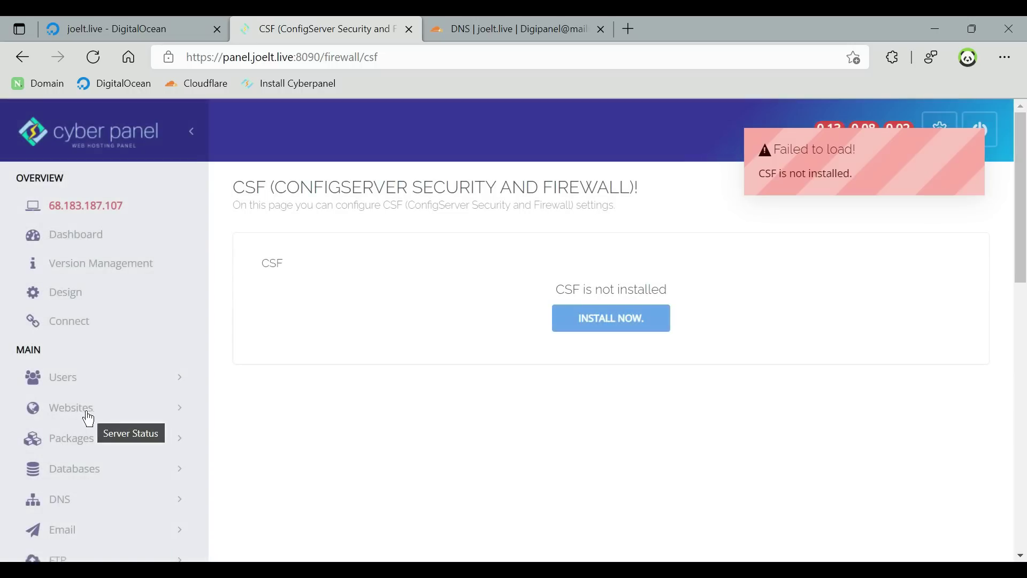
click(612, 320)
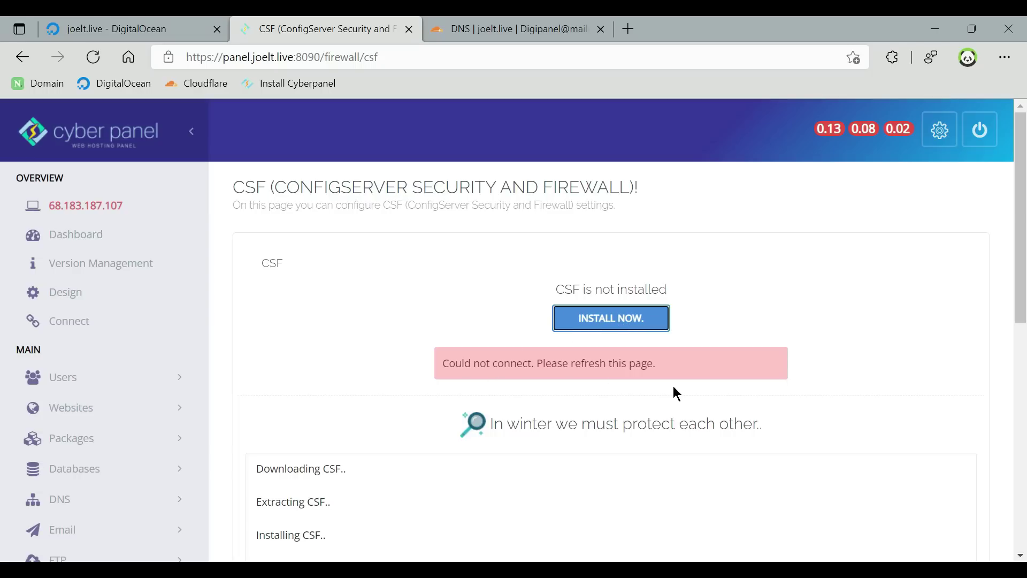
click(86, 61)
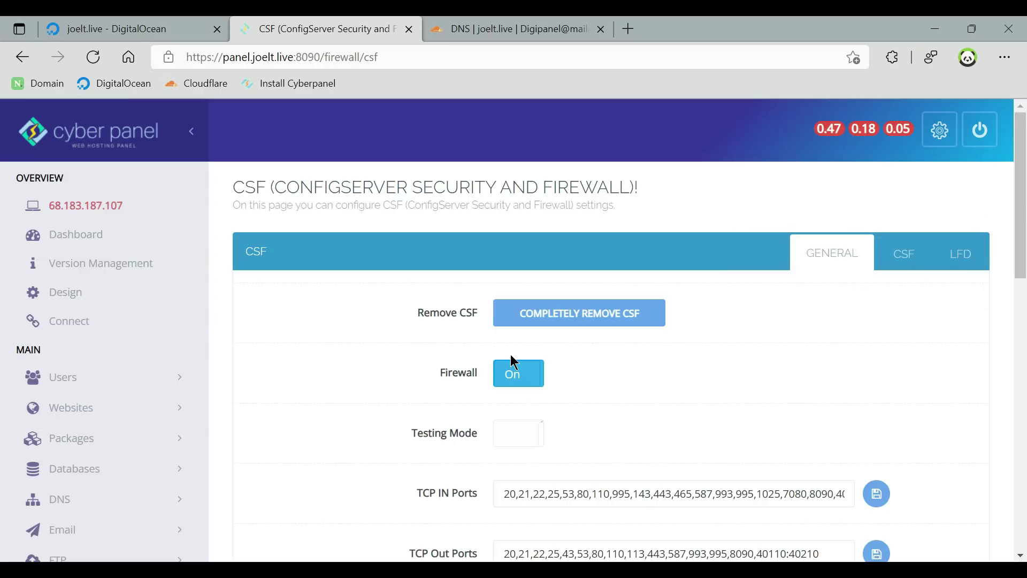
- Launch the root Droplet Console for joelt.live from DigitalOcean's Access options
click(134, 28)
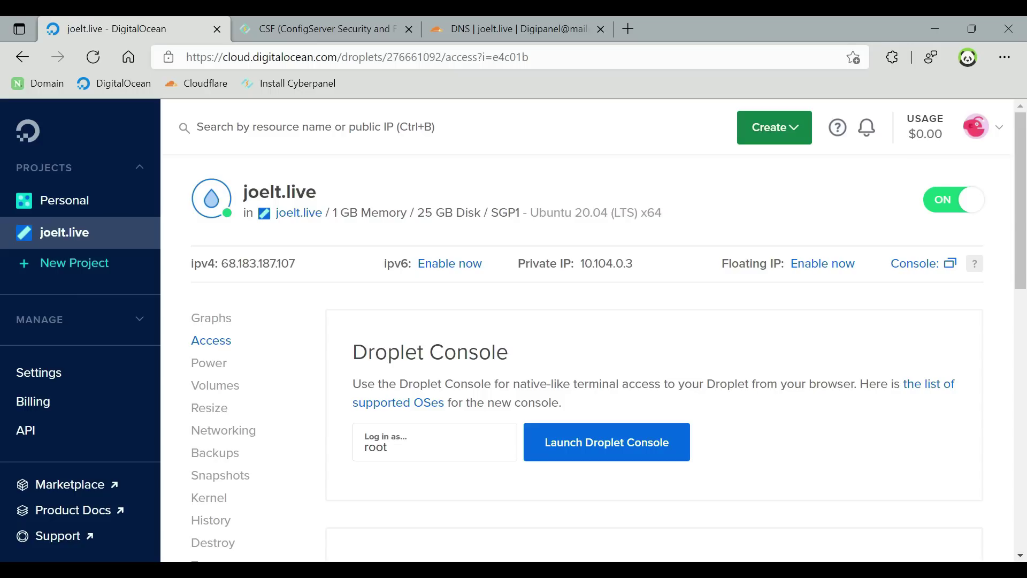
click(222, 343)
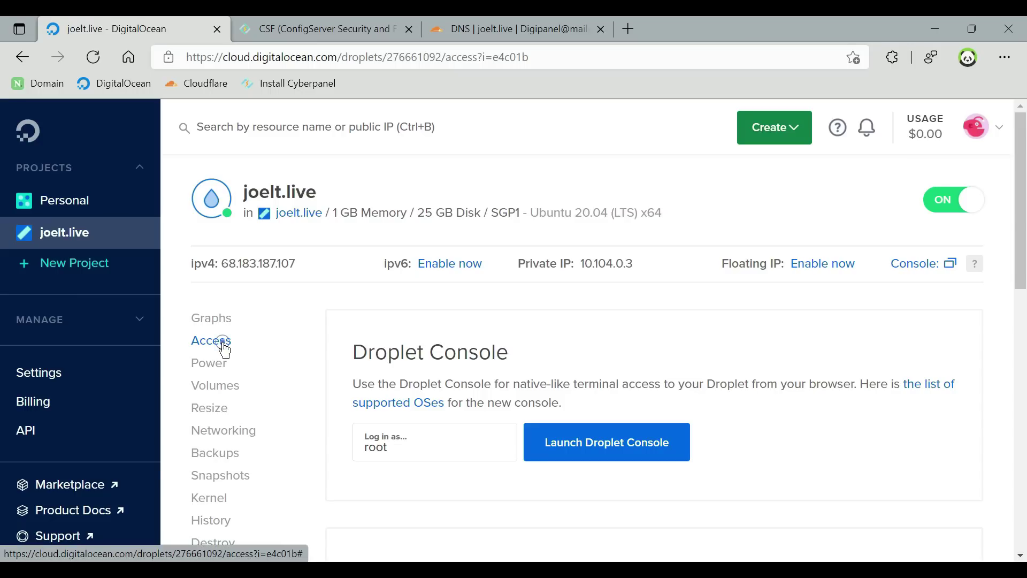
click(593, 442)
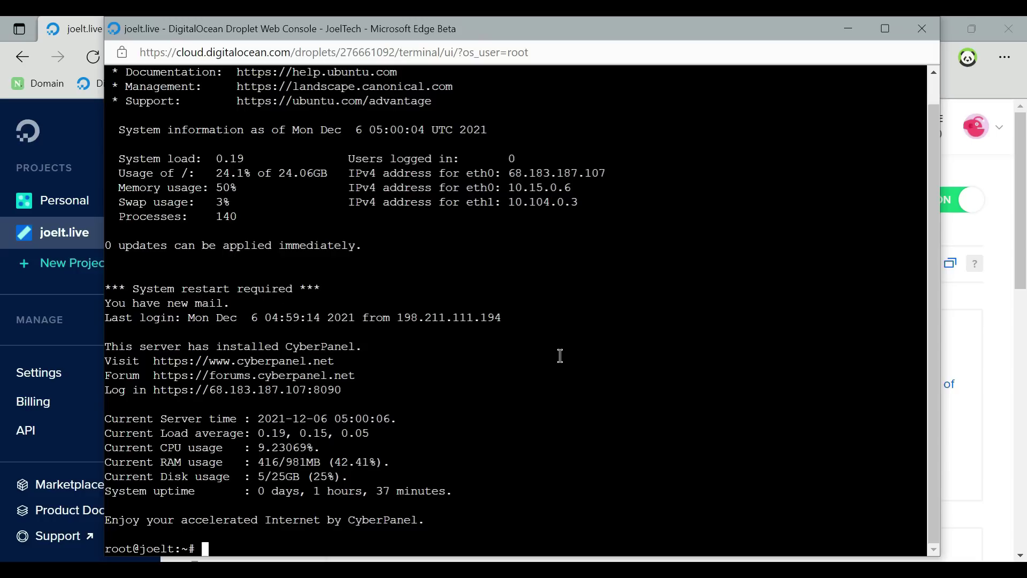
- Reboot the droplet immediately with 'sudo shutdown -r now' in the console
text(su)
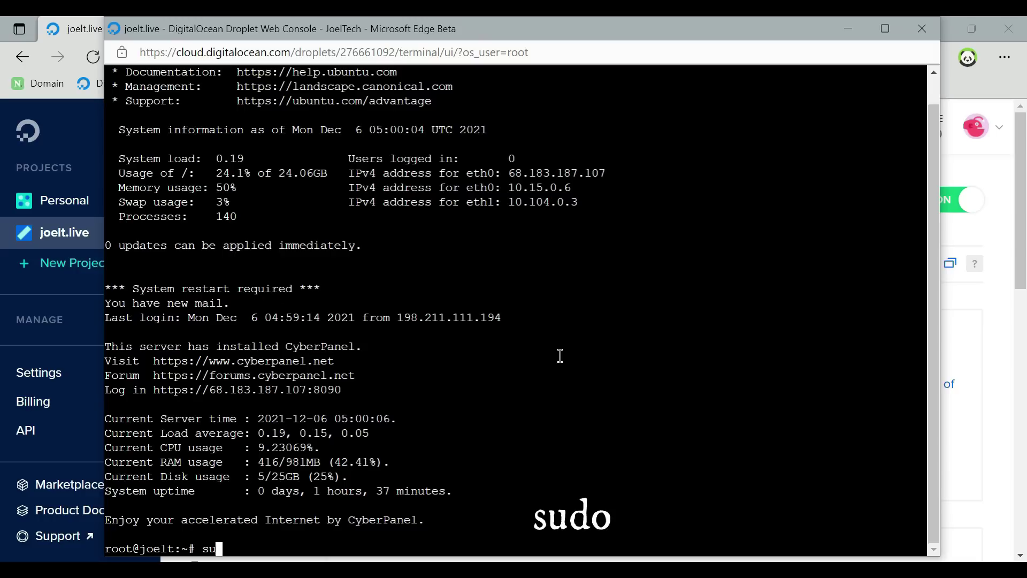
text(do )
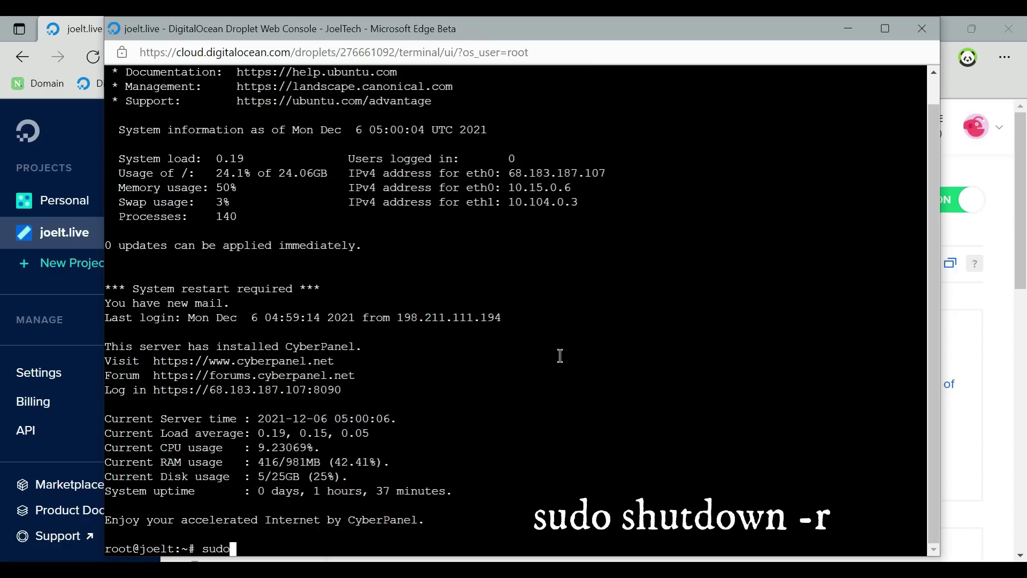
text(shutdown)
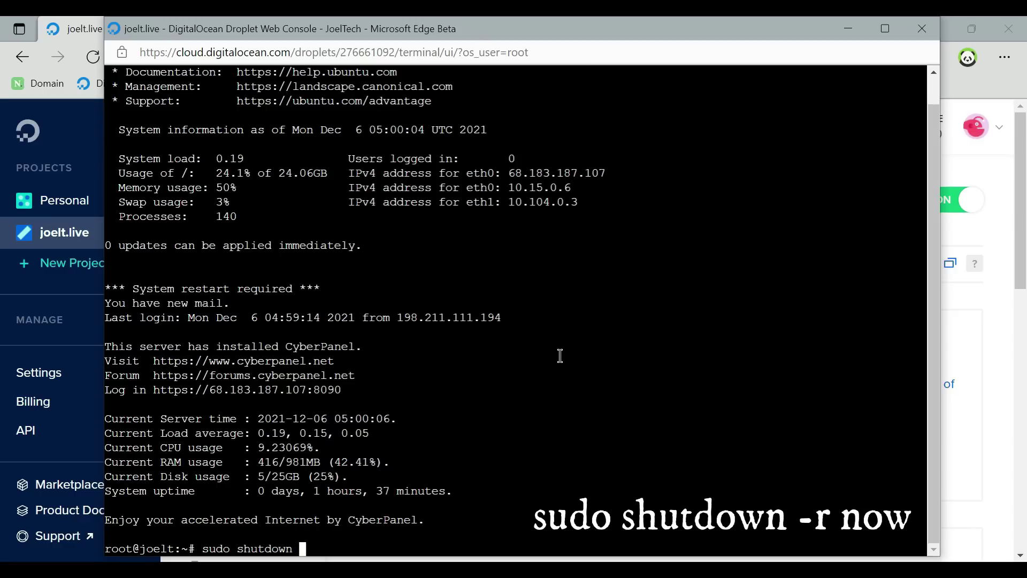
text( -r now)
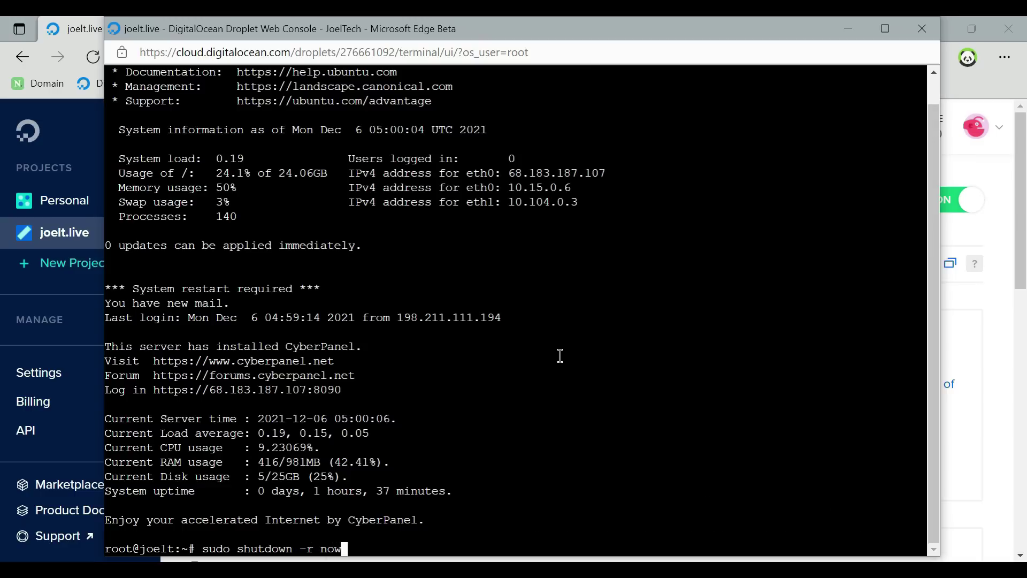
key(Return)
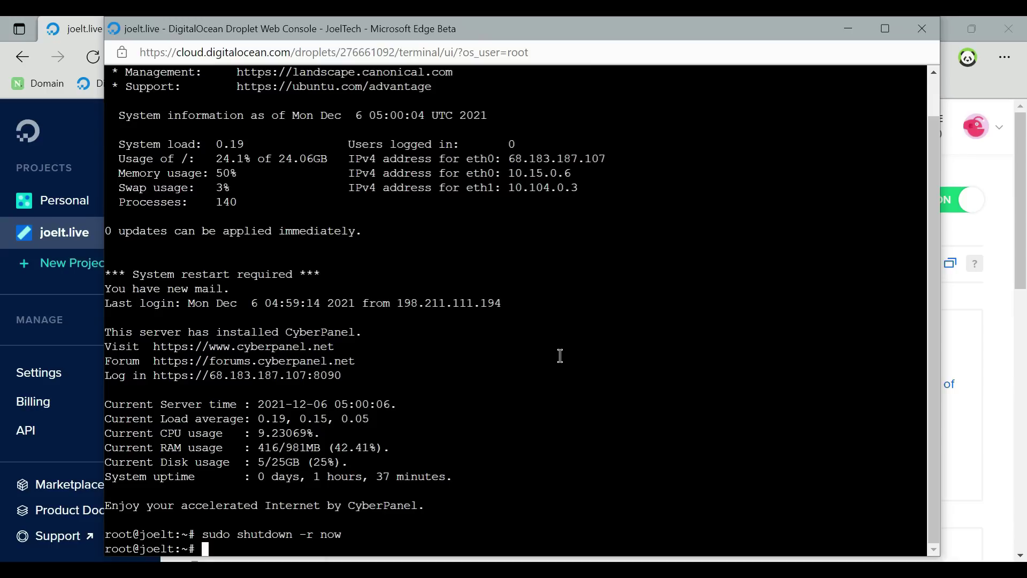